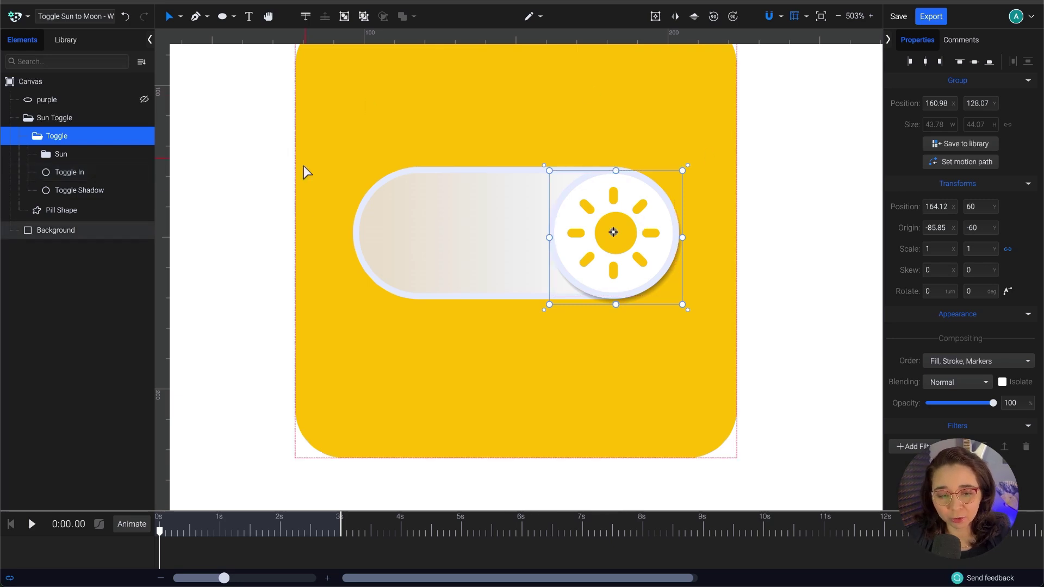
- Undo the knob move so the Toggle group returns to the left end at X 84.45
key(ctrl+z)
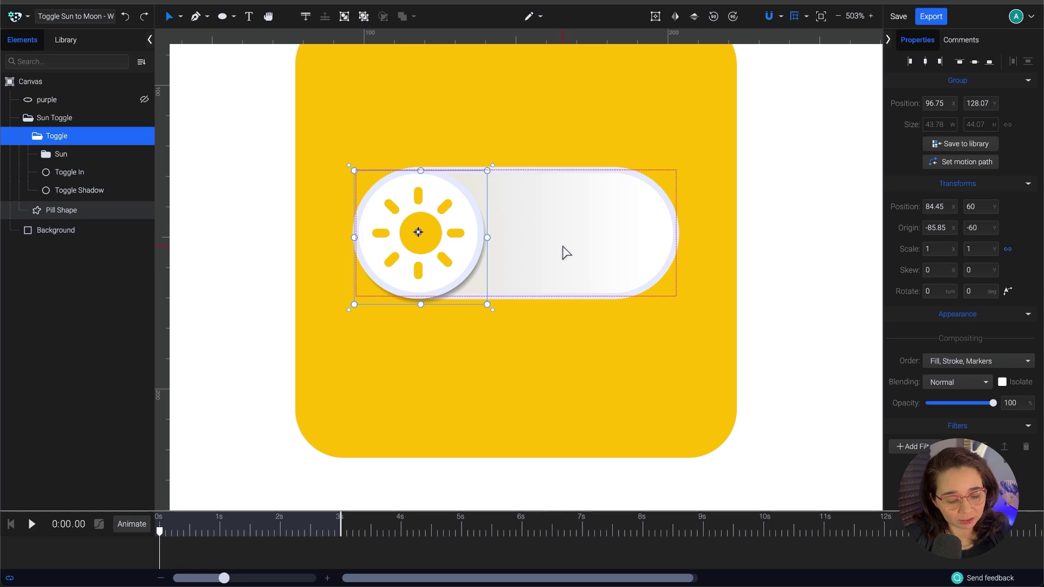
scroll(570, 234, down, 5)
click(771, 220)
scroll(707, 237, up, 4)
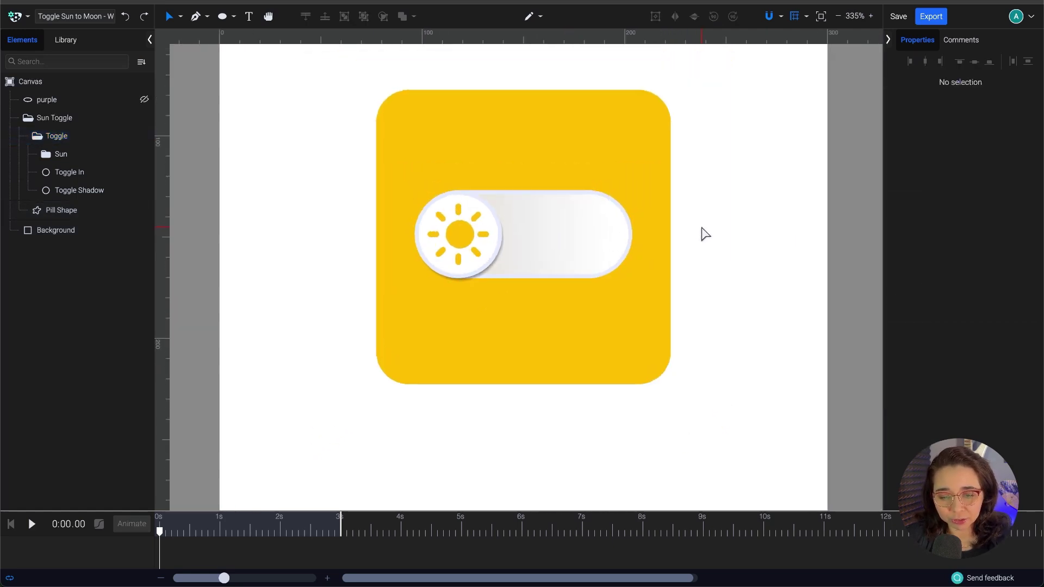
scroll(714, 244, right, 2)
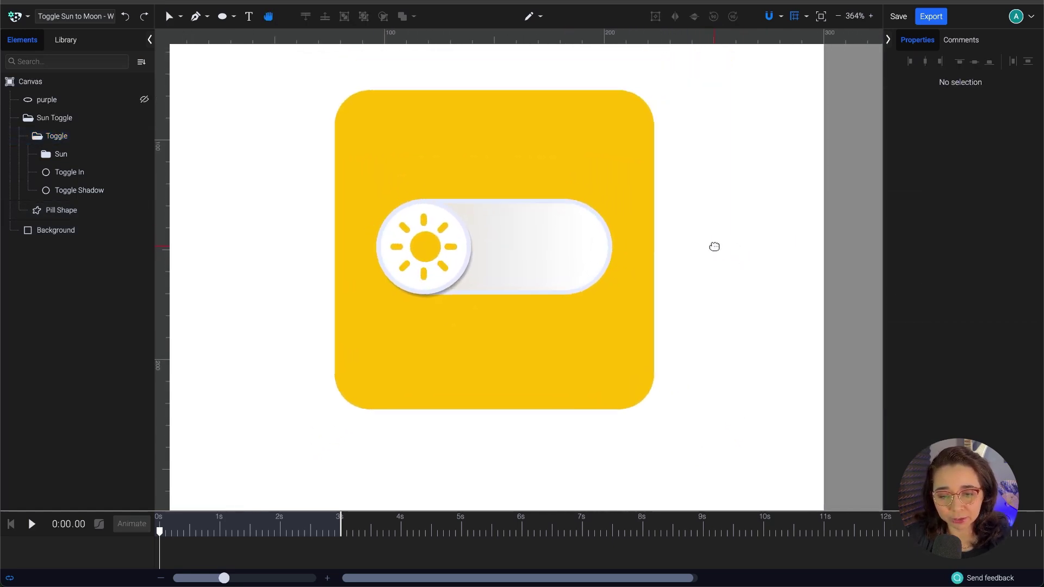
- Select the Background rectangle layer
click(84, 233)
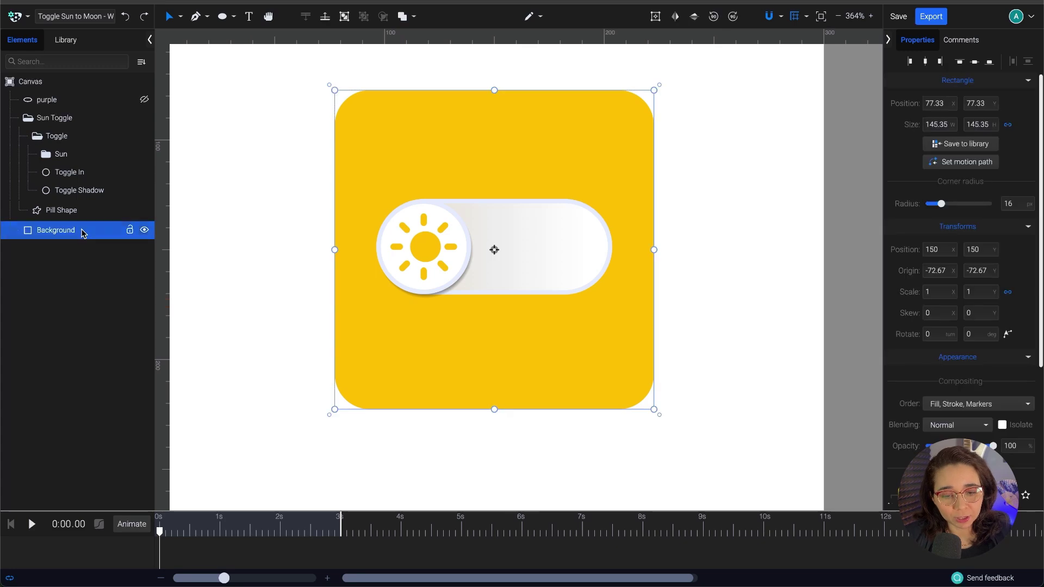
scroll(303, 226, up, 1)
scroll(303, 226, left, 2)
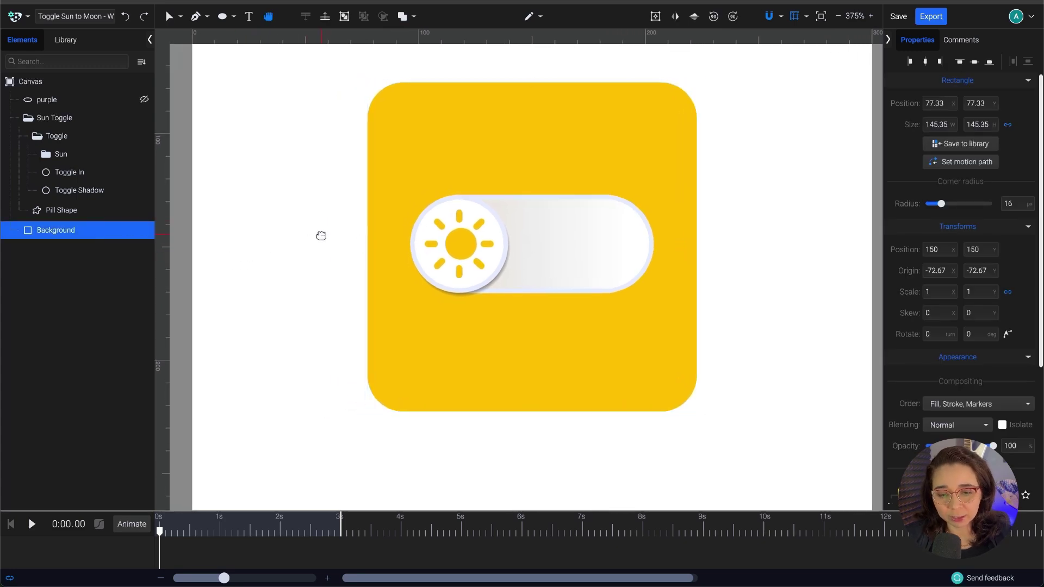
scroll(308, 253, right, 2)
scroll(308, 253, up, 1)
scroll(315, 271, down, 1)
scroll(315, 272, left, 1)
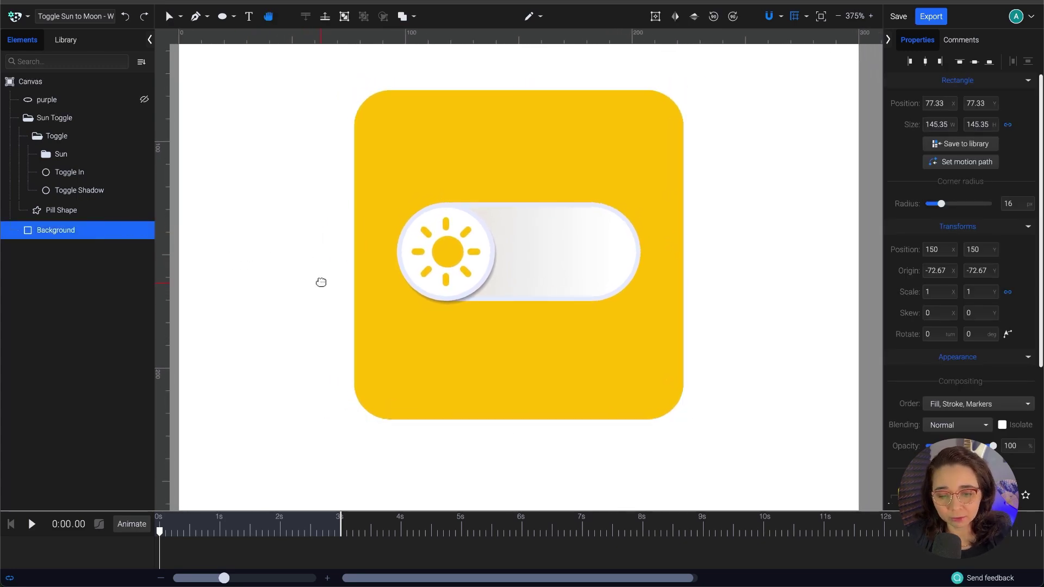
- Enlarge the timeline and add a Fill color animation to the Background, with the playhead at 0.6 s
drag(226, 511, 245, 440)
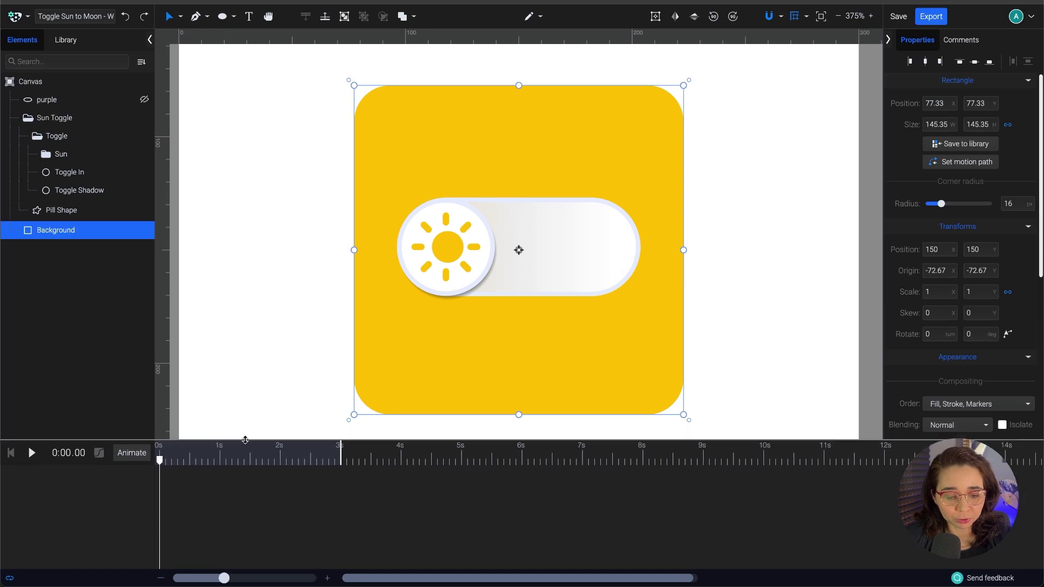
click(138, 461)
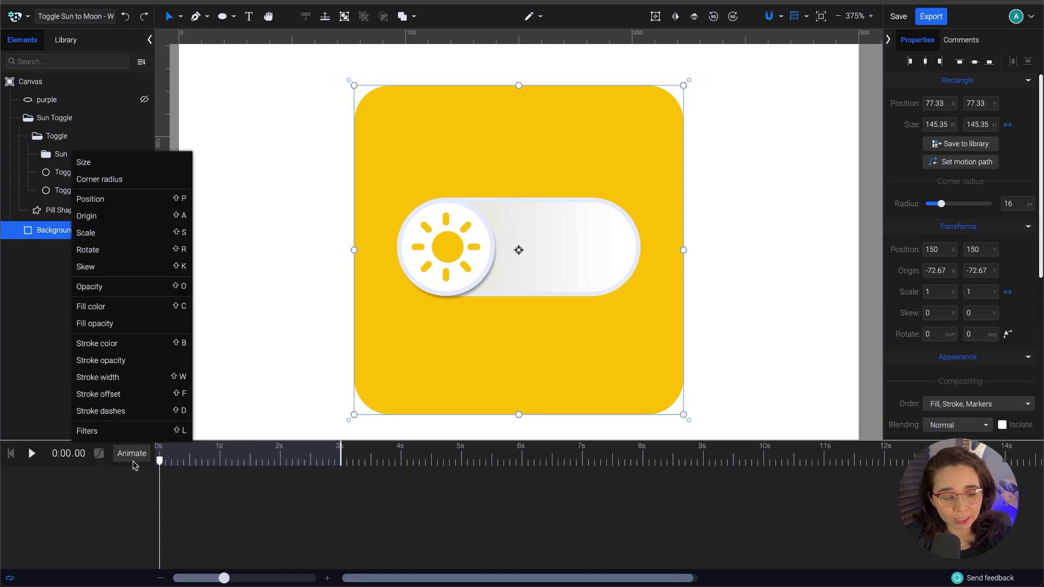
click(118, 310)
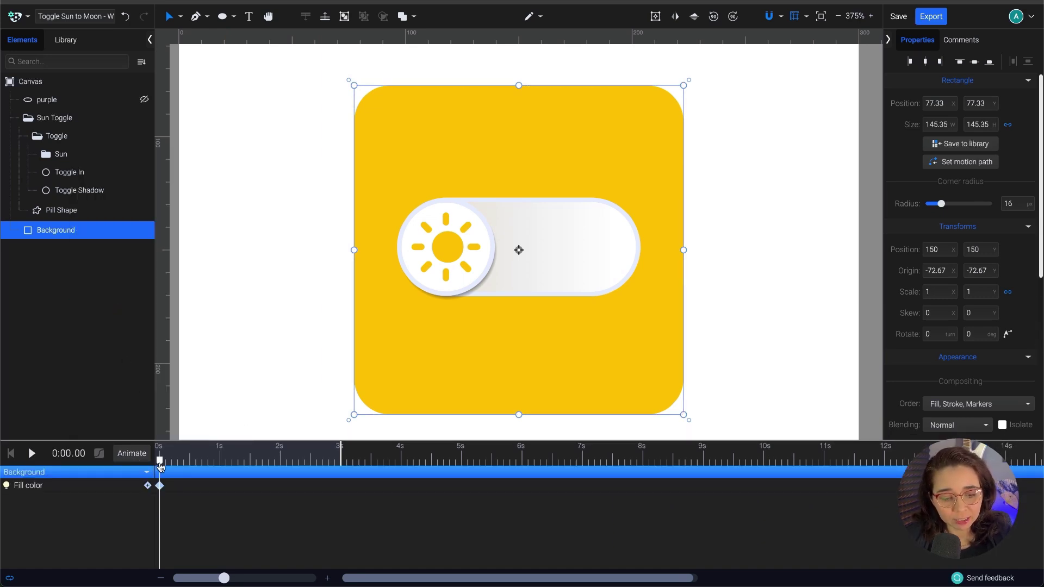
drag(161, 463, 196, 470)
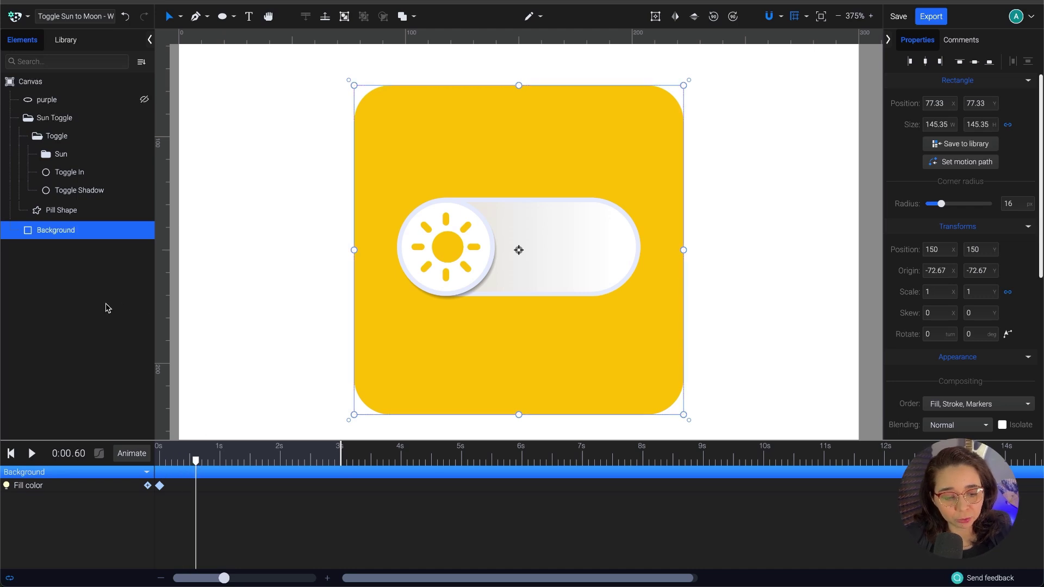
- At 0.6 s, set the Background fill to the purple circle's colour C97BFF
click(144, 100)
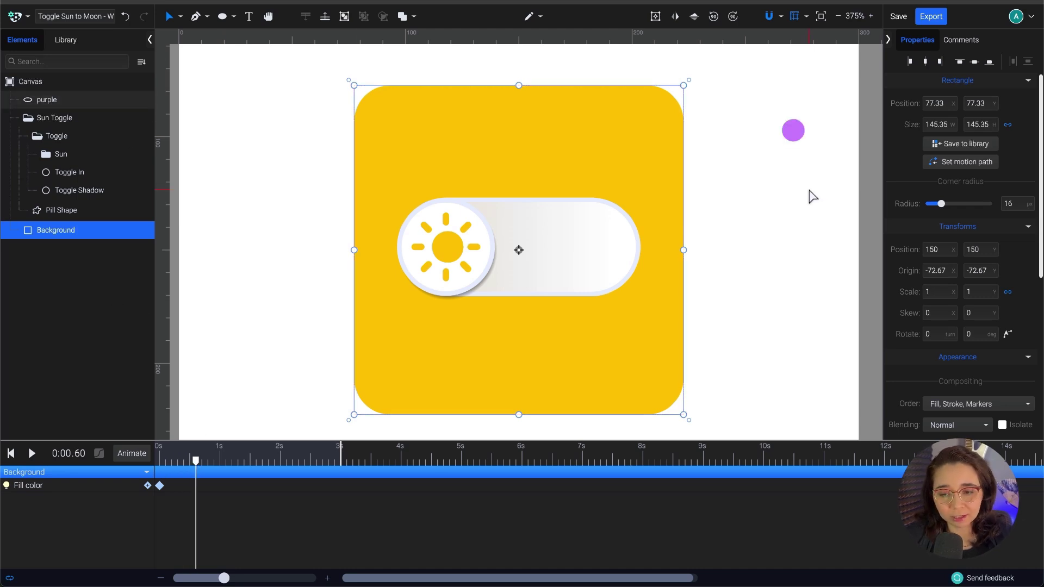
click(788, 137)
scroll(957, 228, down, 5)
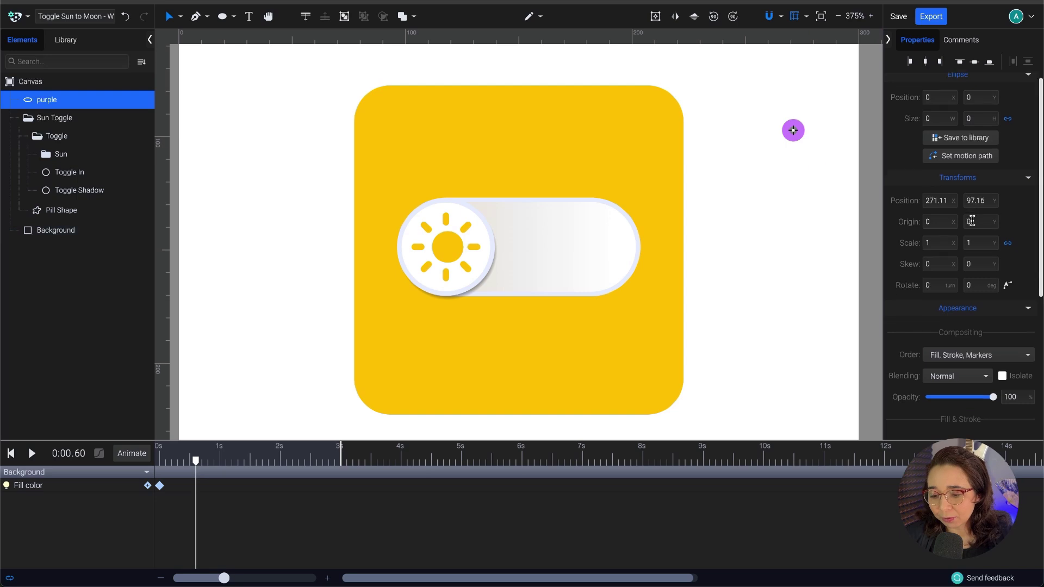
double_click(941, 228)
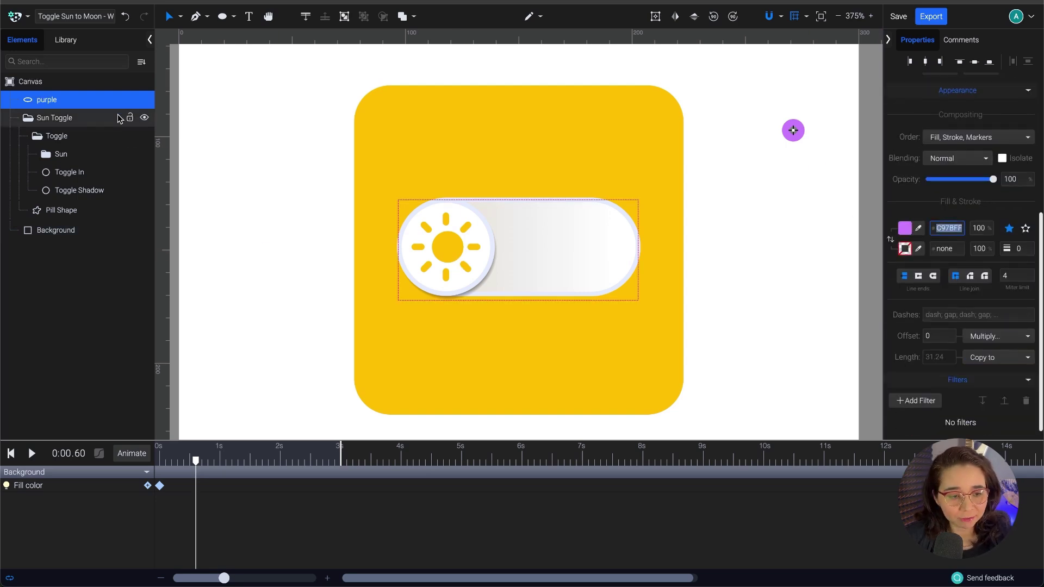
click(147, 485)
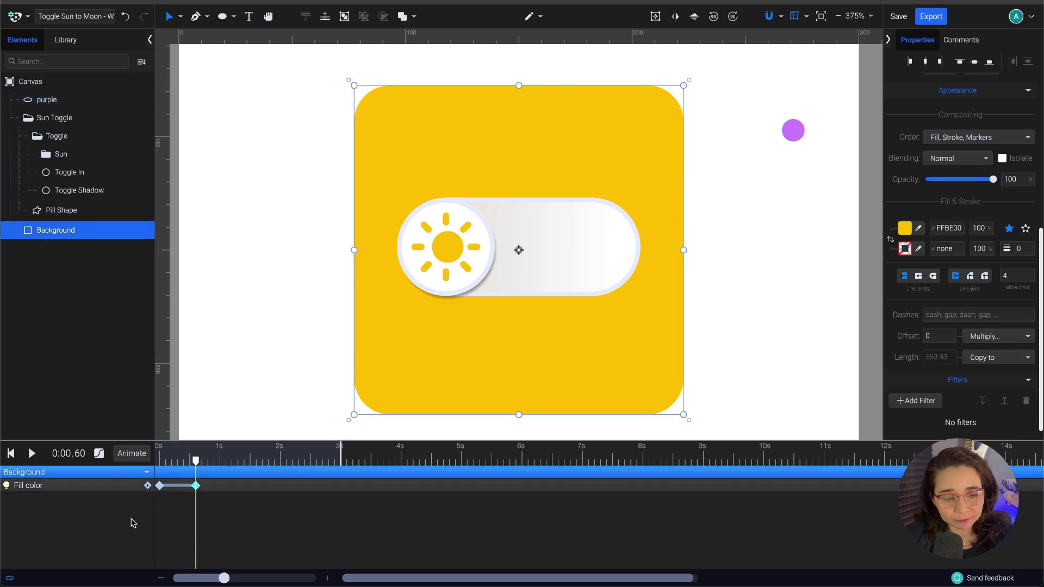
click(943, 233)
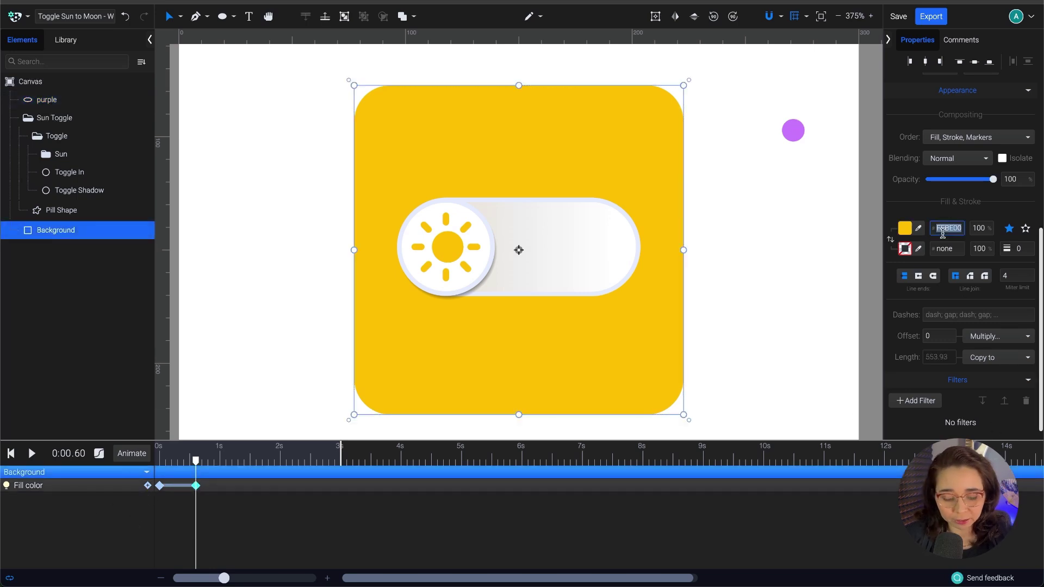
text(C97BFF)
key(Return)
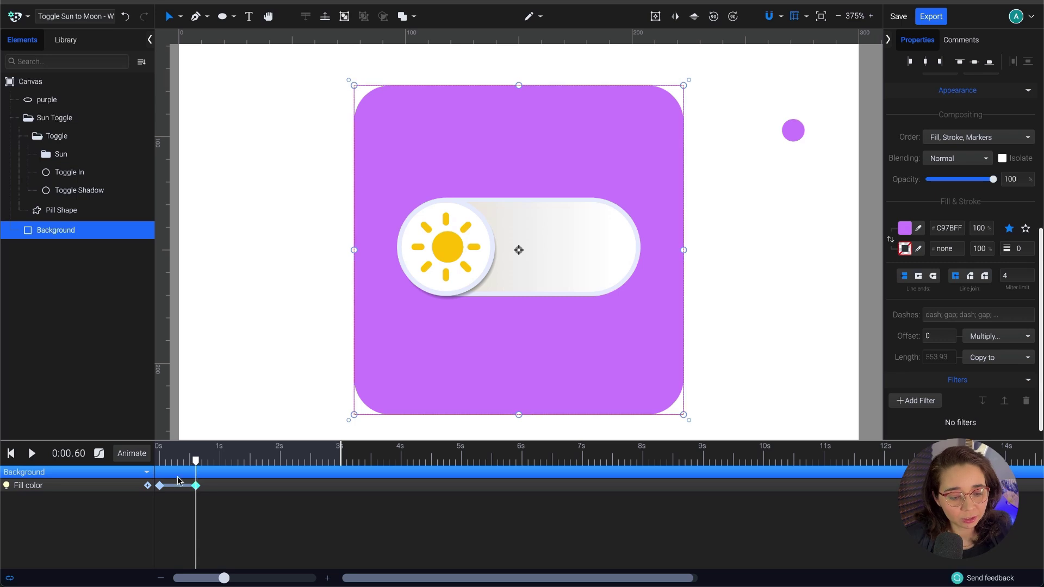
- Duplicate the purple keyframe at 2 s, then select the first yellow keyframe with the playhead at 2.5 s
drag(196, 463, 282, 462)
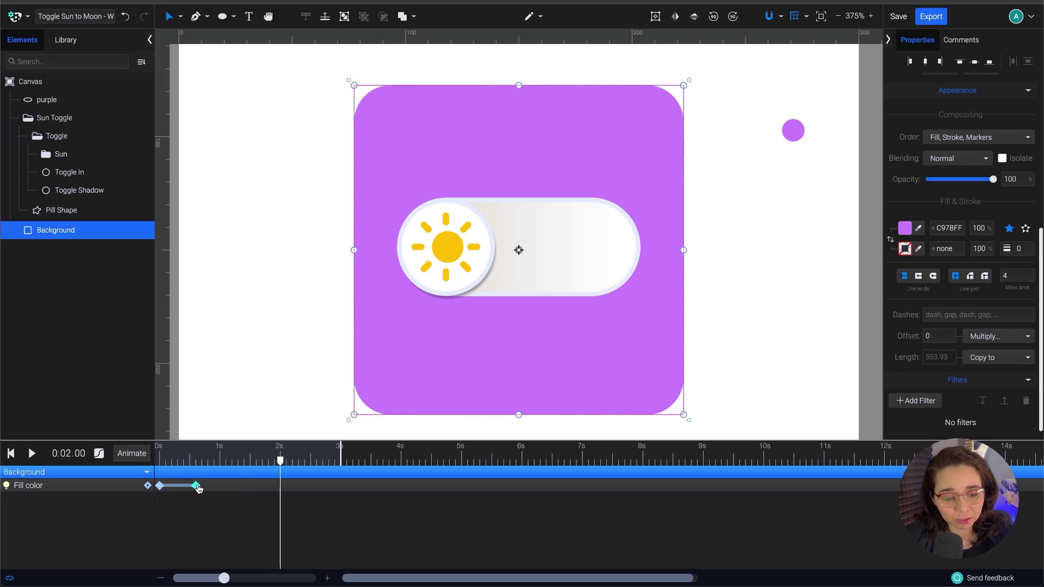
key(ctrl+c)
key(ctrl+v)
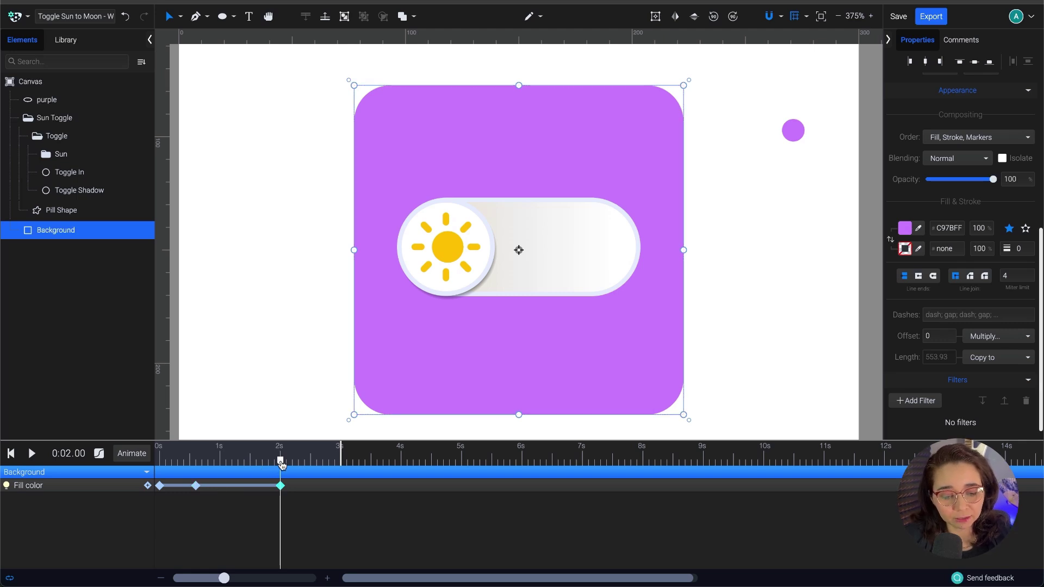
drag(282, 462, 312, 474)
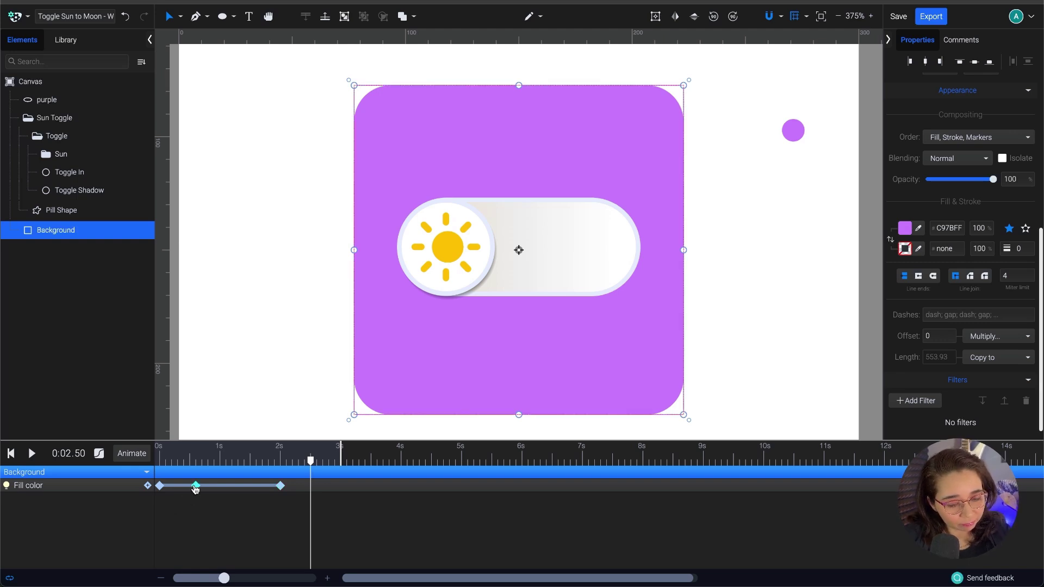
click(160, 486)
- Paste the yellow keyframe at 2.5 s and move the purple keyframe back to 1.9 s
key(ctrl+v)
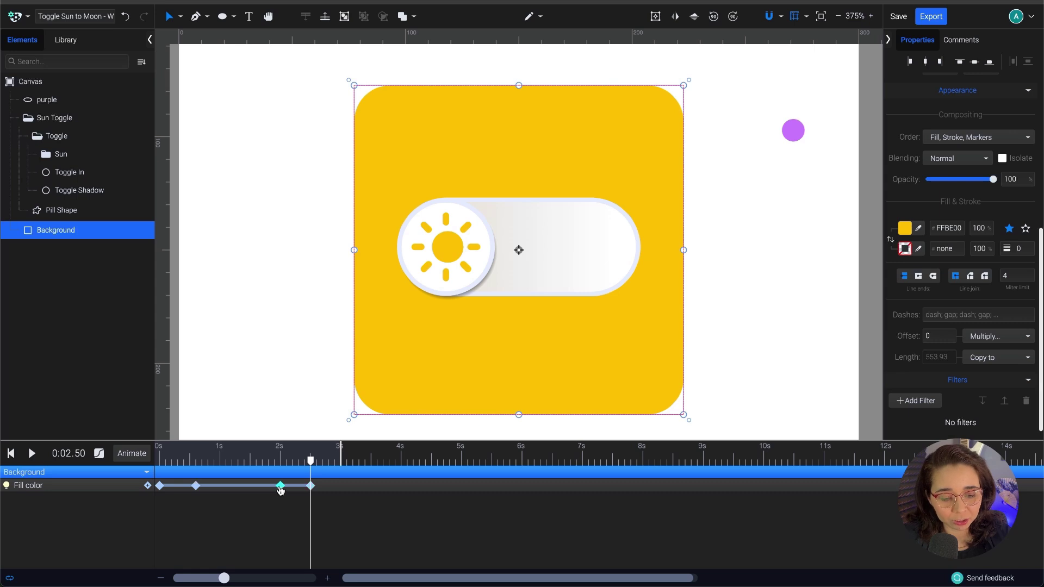
drag(280, 487, 264, 492)
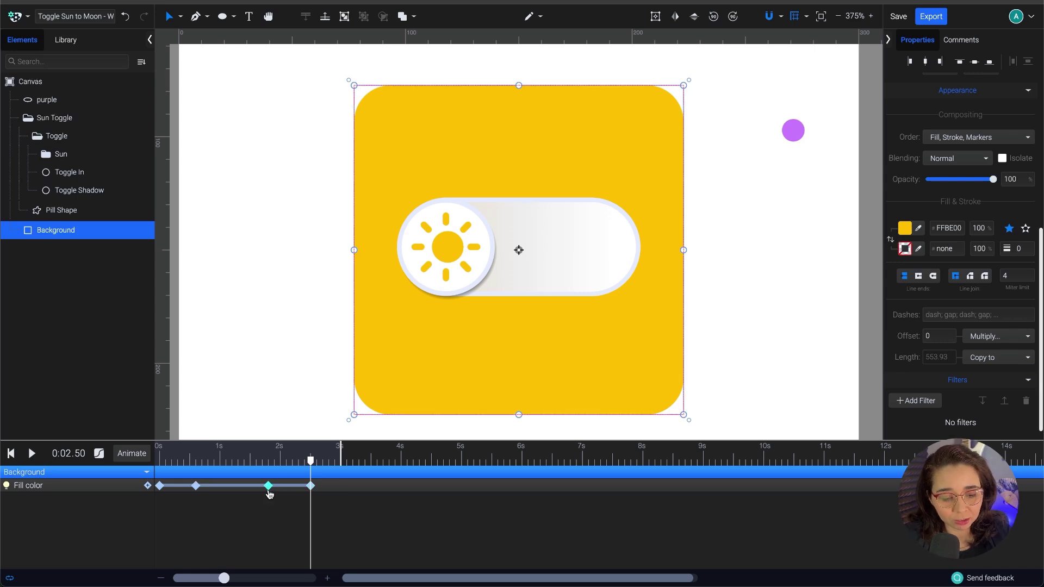
key(Home)
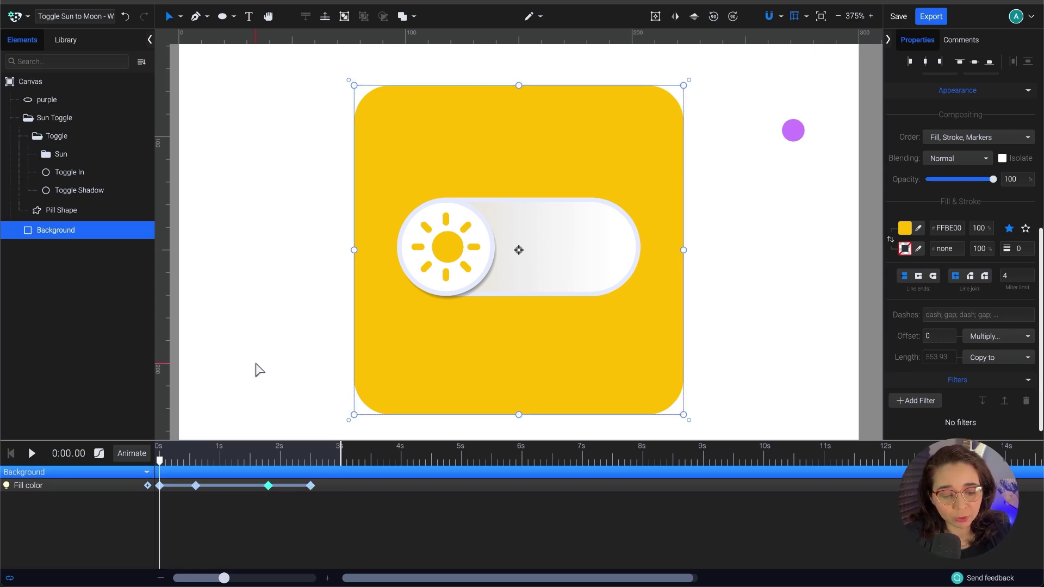
key(space)
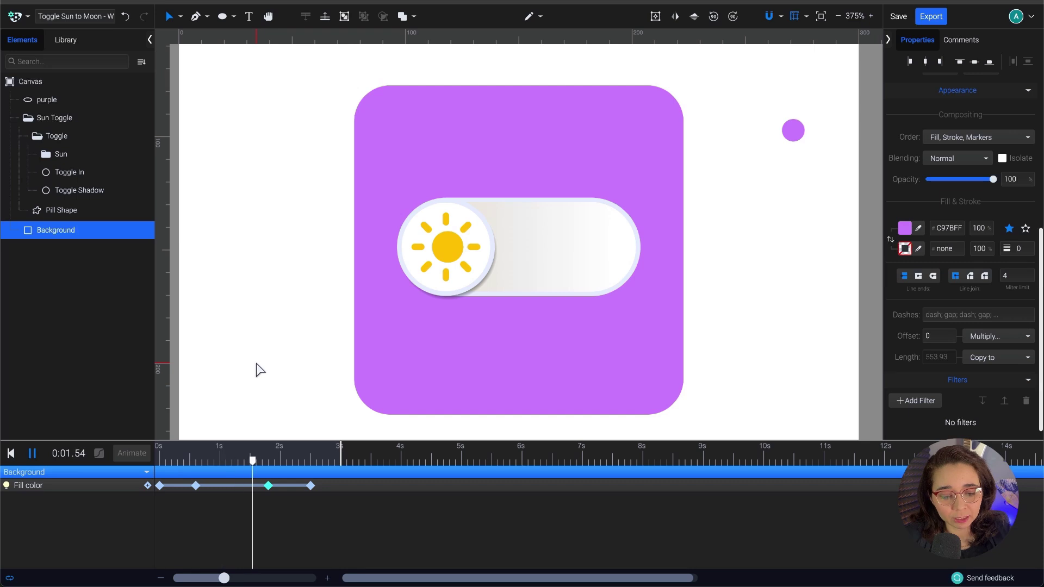
- Replay the fill animation from the start, checking it at 1.9 s
key(Home)
key(space)
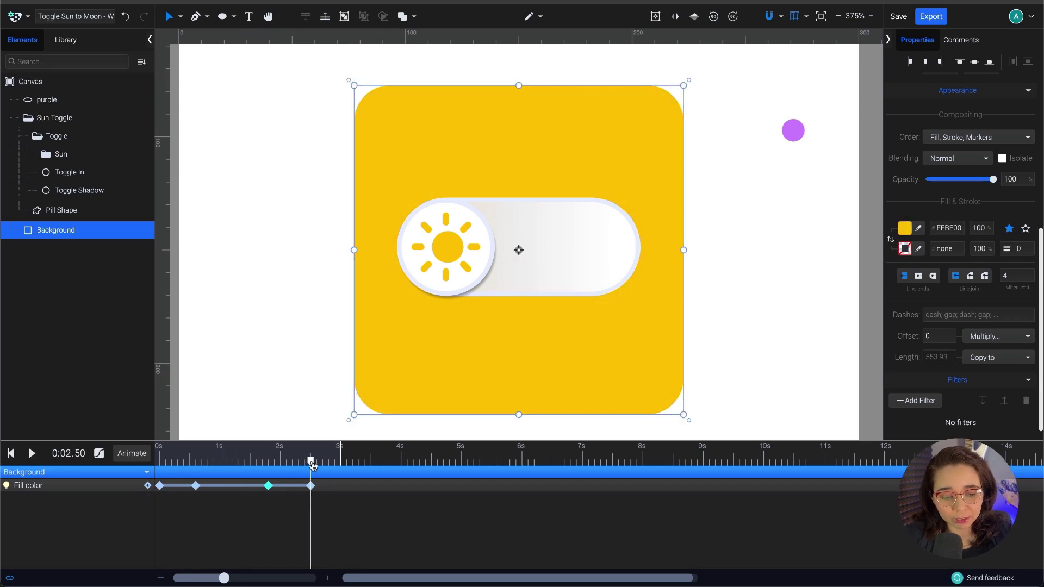
drag(310, 461, 275, 491)
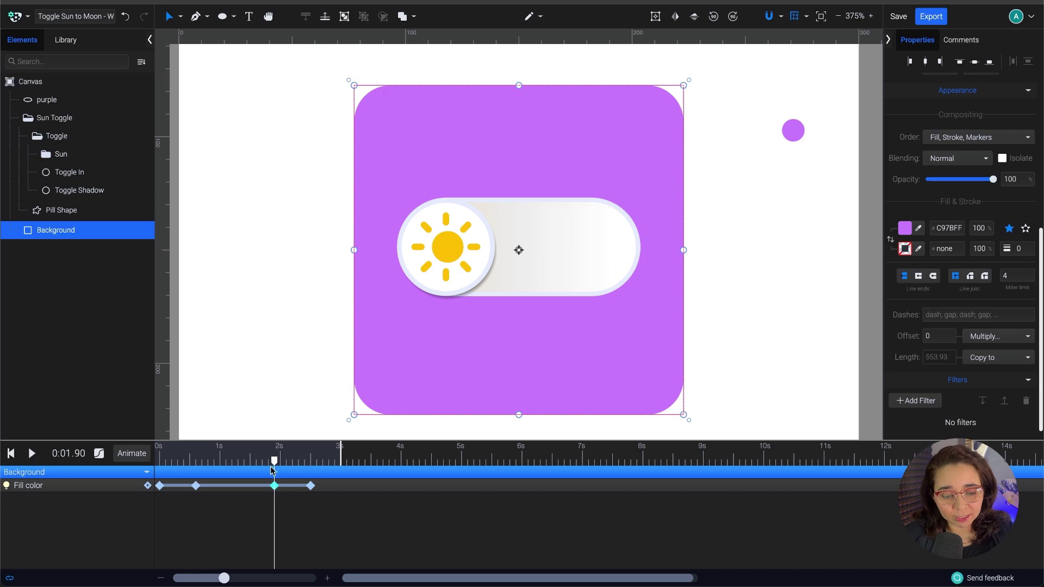
key(space)
key(space)
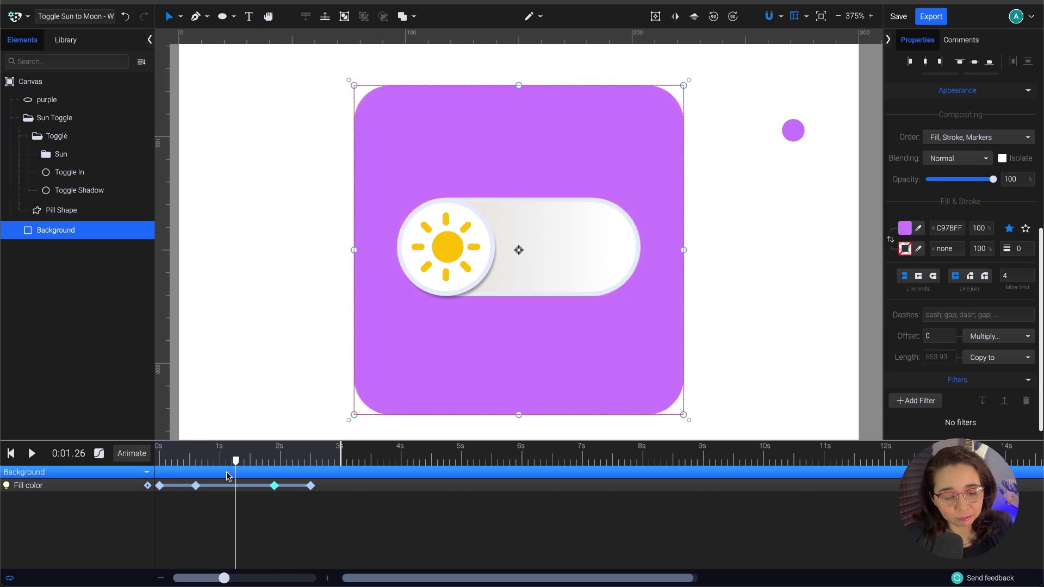
drag(236, 462, 165, 472)
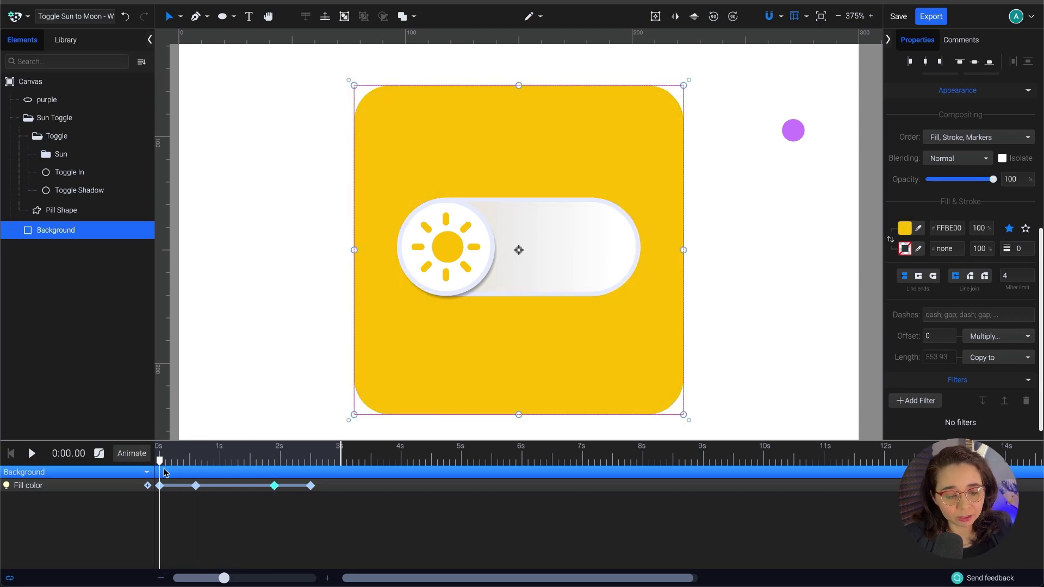
- Apply Ease In Out Quart to the Background's fill keyframes and preview it
click(95, 487)
click(98, 453)
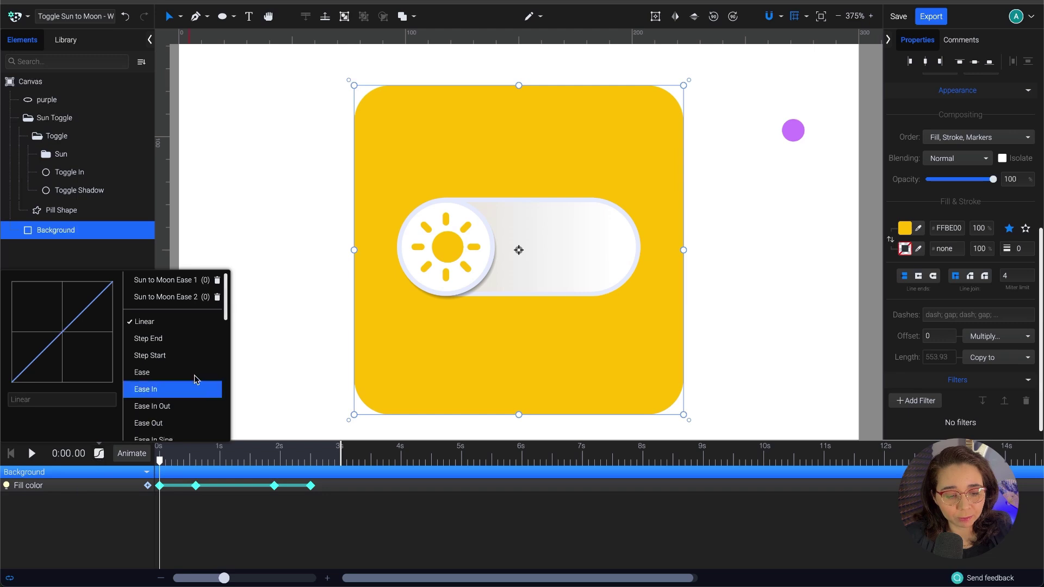
scroll(198, 354, down, 5)
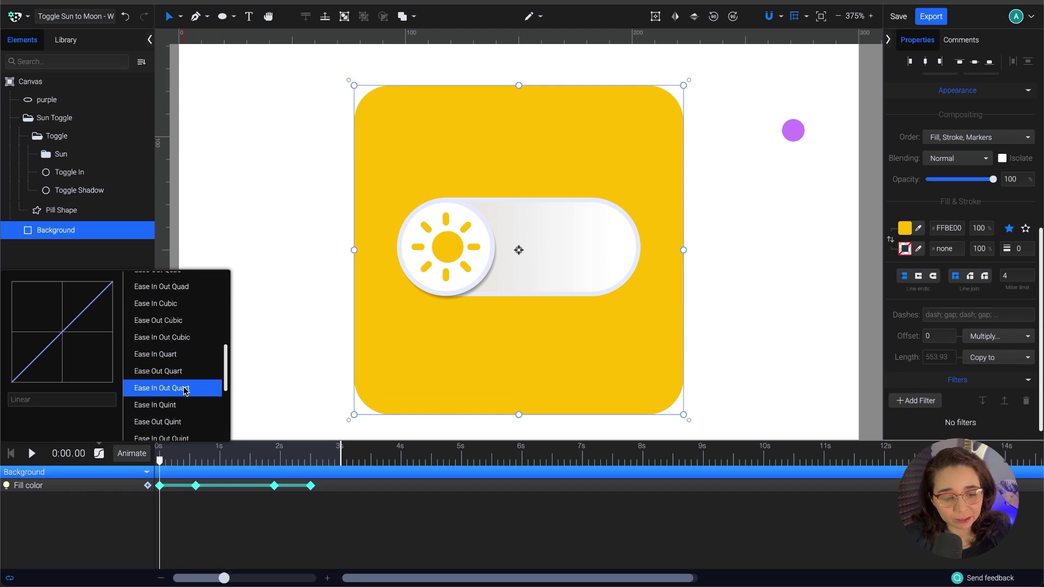
click(196, 390)
click(216, 352)
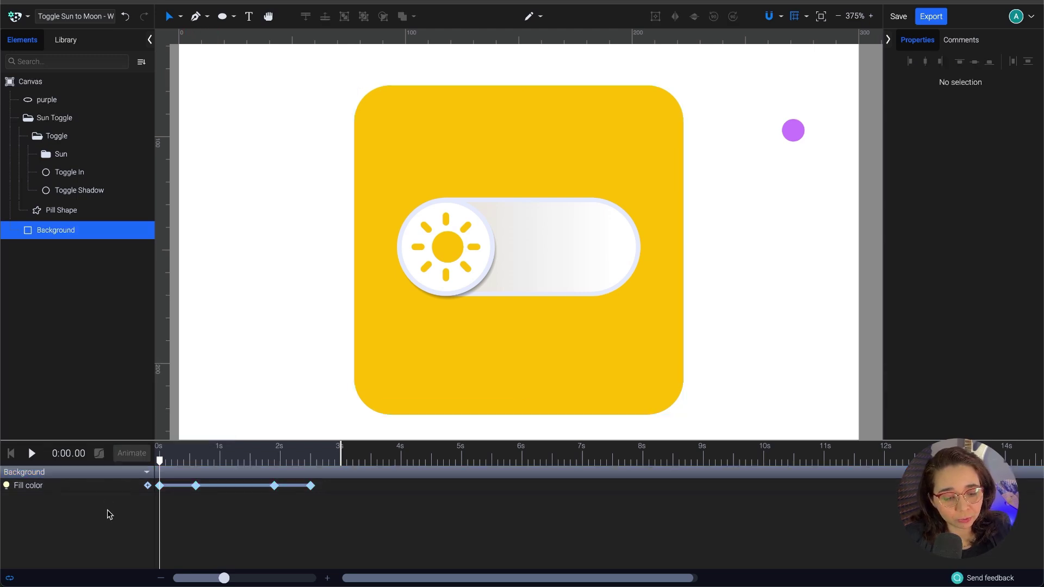
key(space)
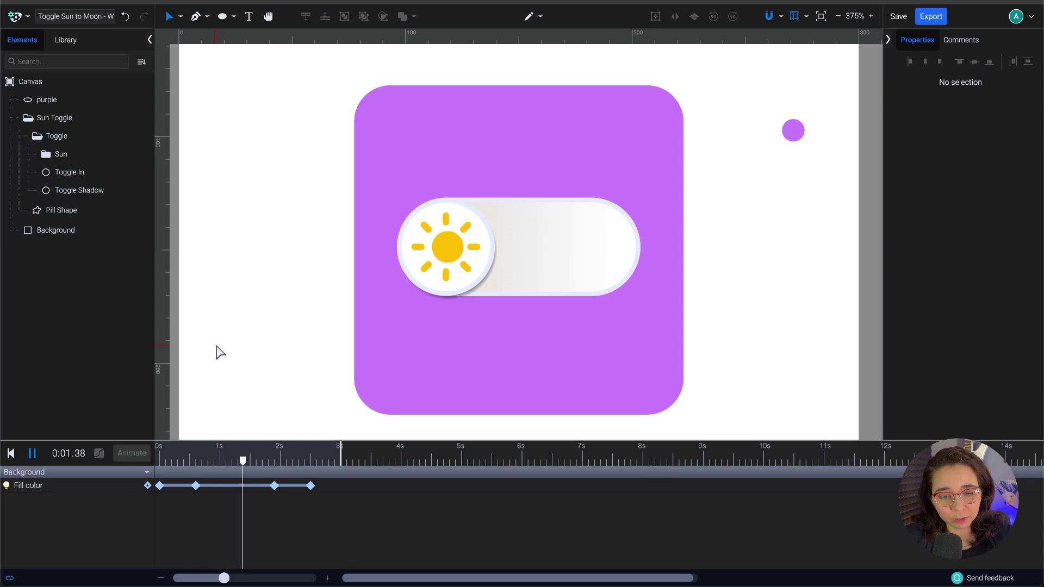
key(space)
drag(314, 463, 107, 469)
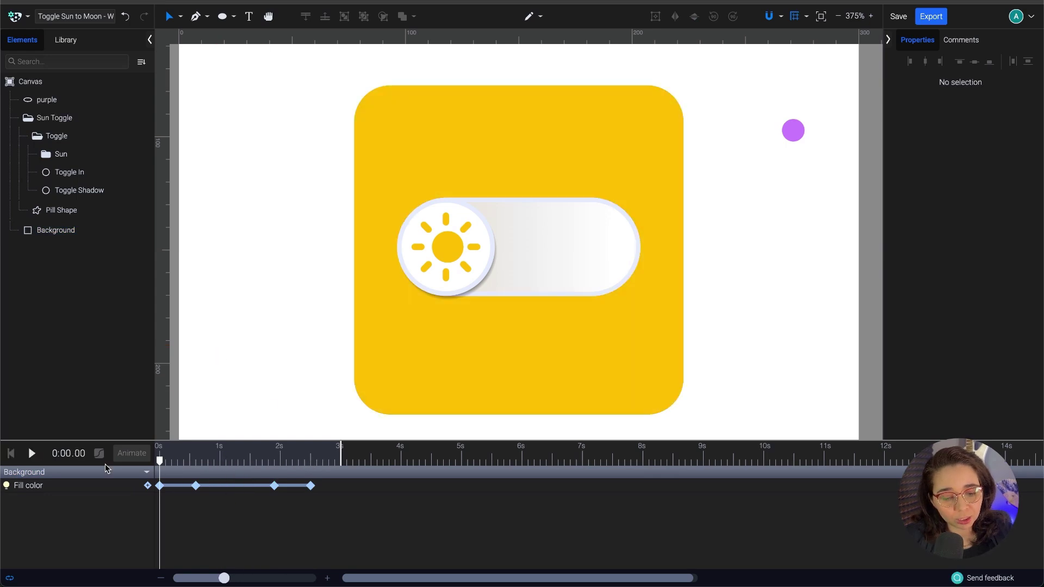
- Reselect the Background and review its easing presets again
click(93, 485)
click(99, 453)
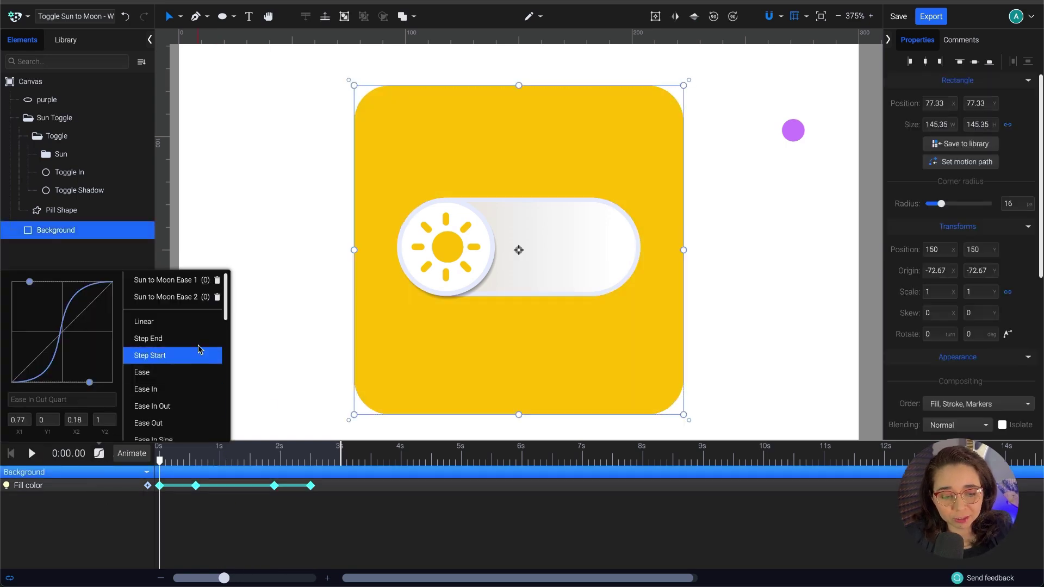
scroll(210, 361, down, 5)
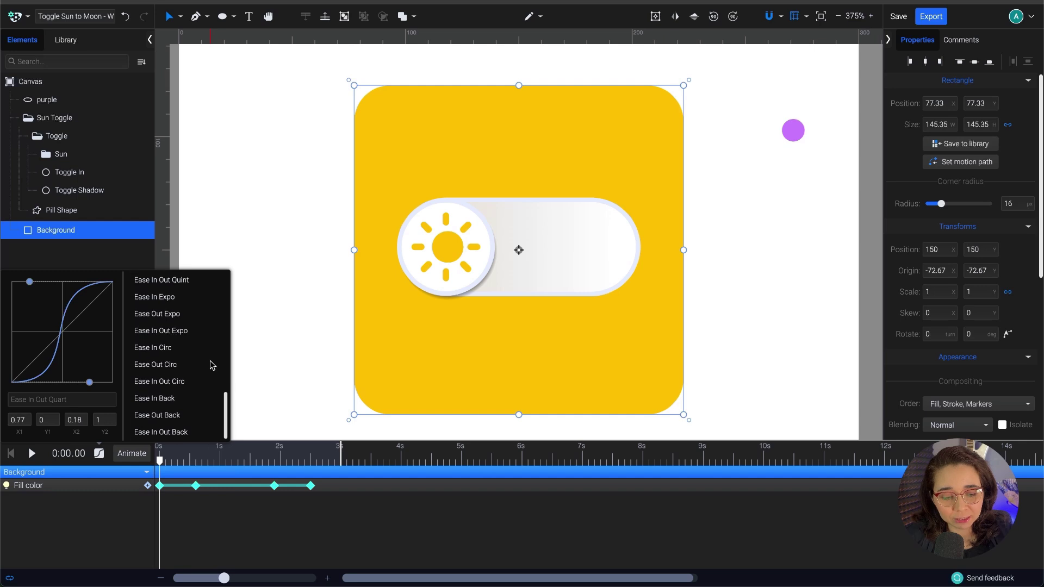
click(106, 514)
click(103, 488)
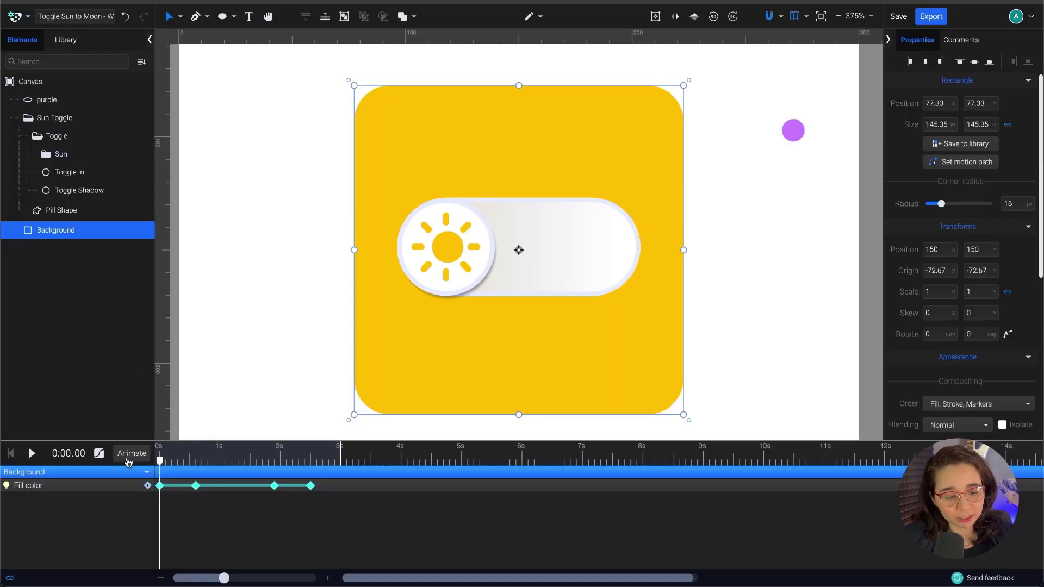
- Browse and close the easing presets, then play the Ease In Out Quart background fade
click(99, 453)
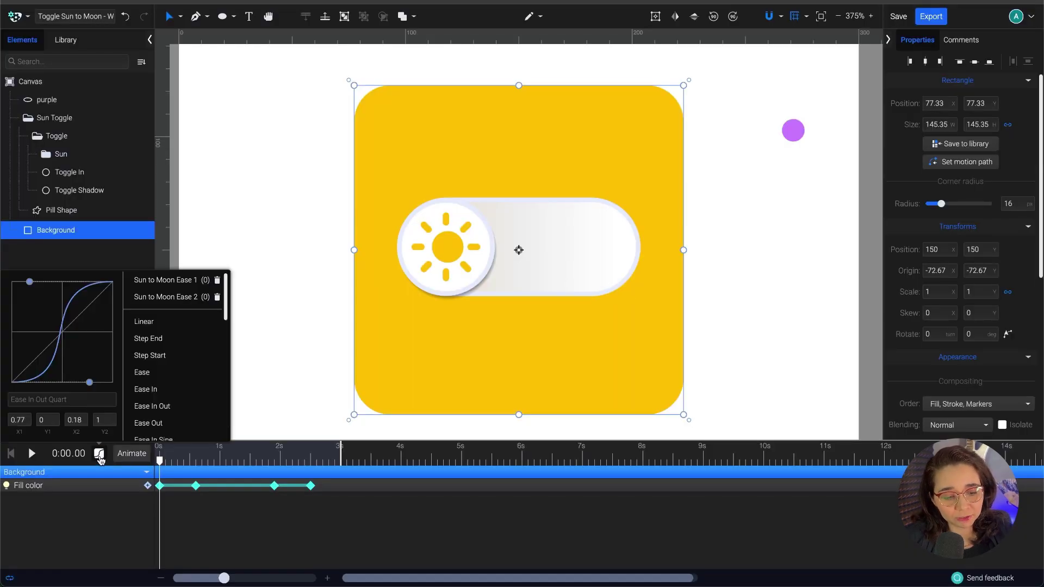
scroll(212, 375, down, 6)
scroll(195, 382, up, 6)
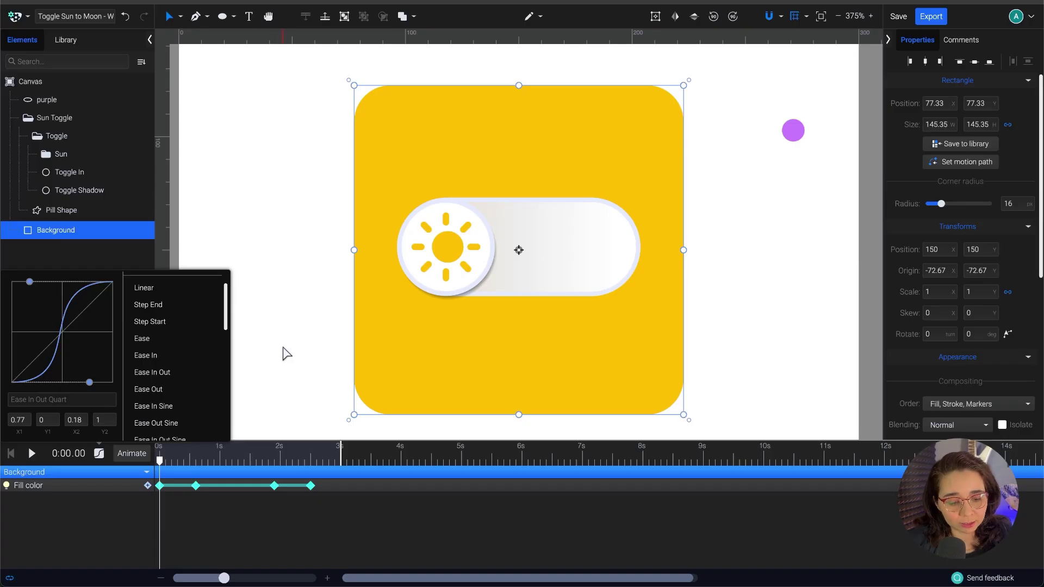
click(235, 353)
key(space)
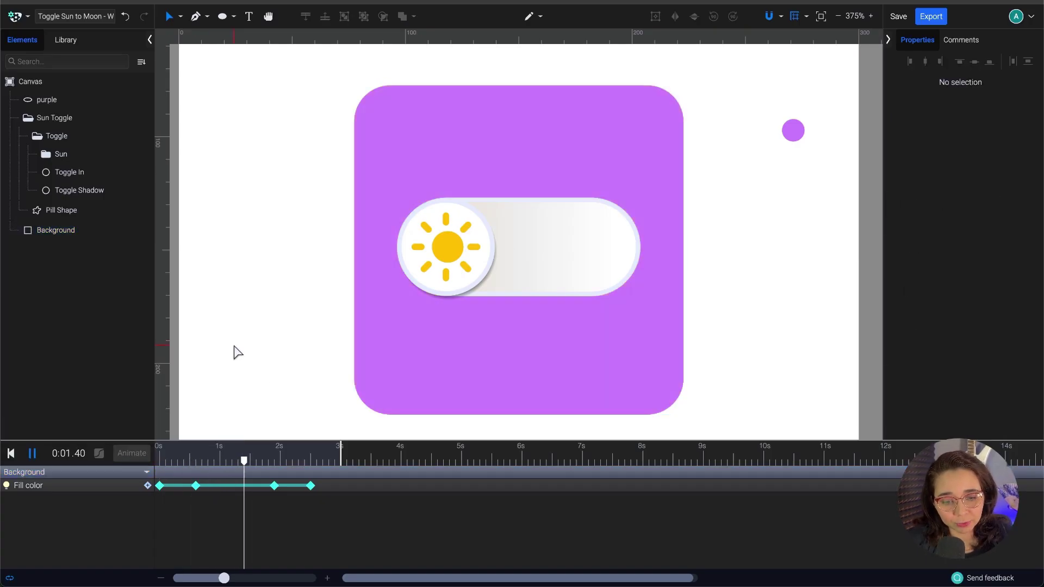
key(space)
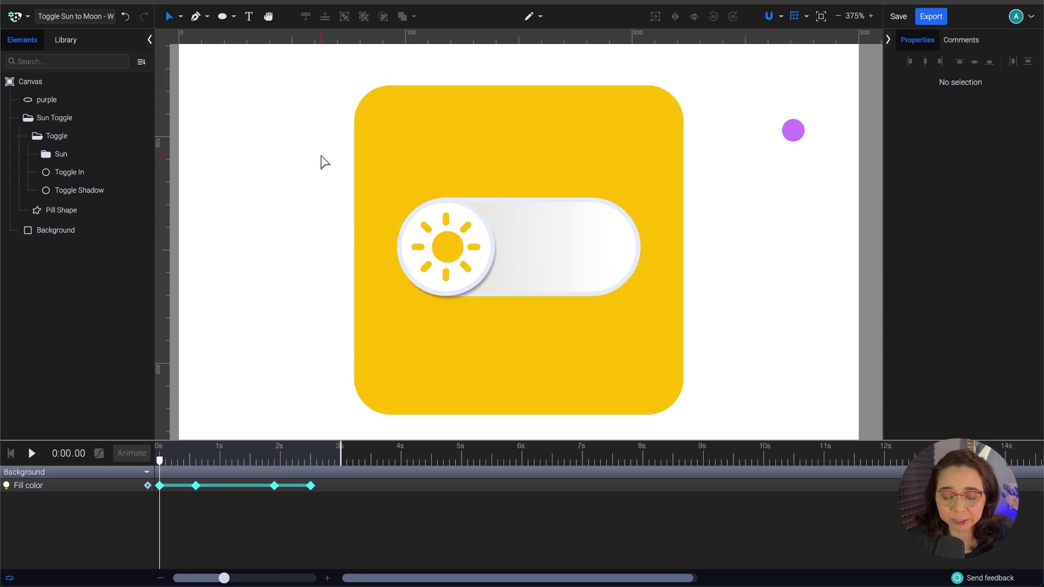
drag(838, 198, 782, 98)
- Delete the purple reference circle and lock the Background layer
click(791, 132)
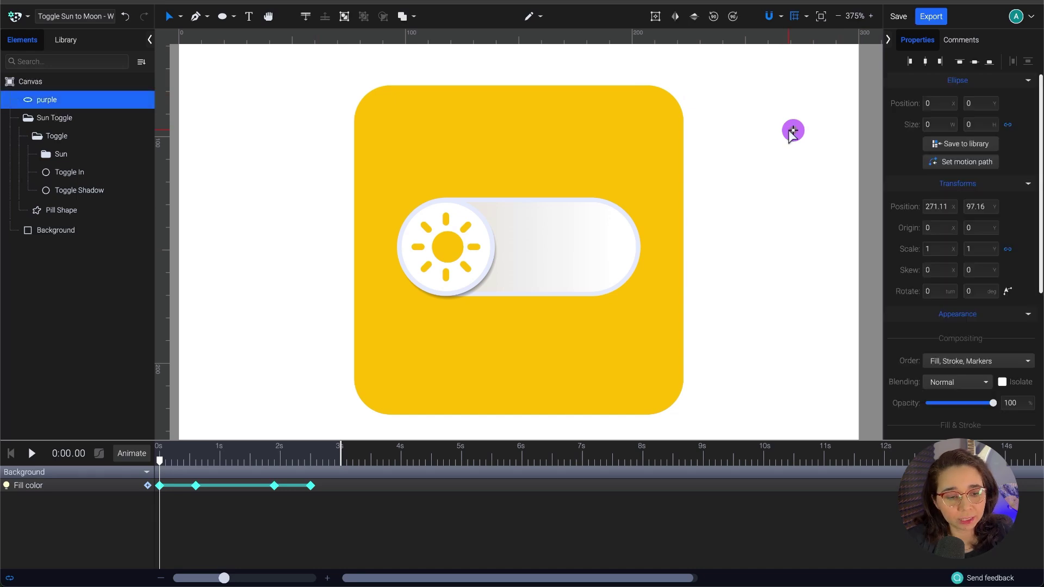
key(Delete)
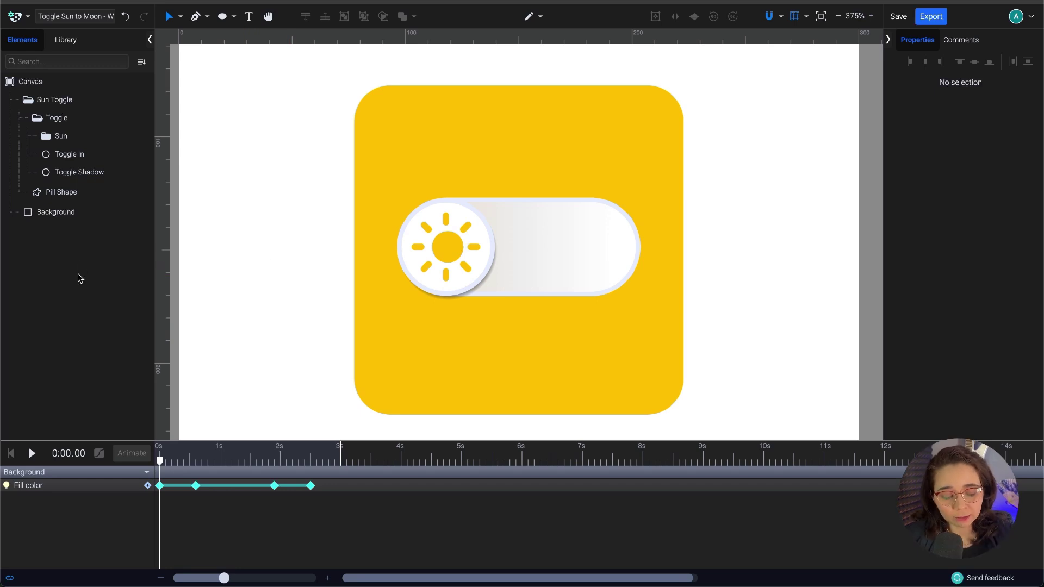
click(85, 212)
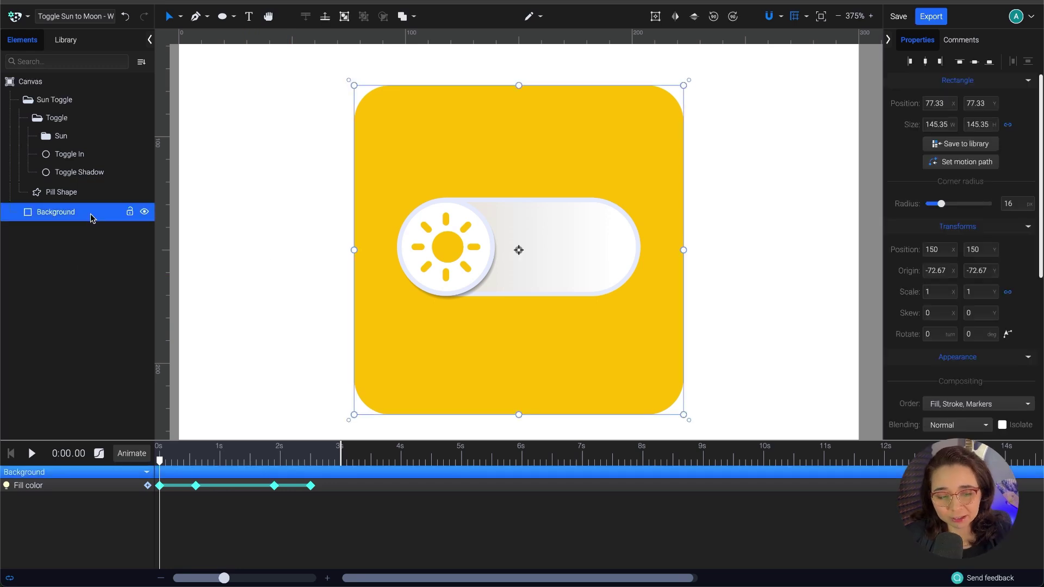
click(130, 212)
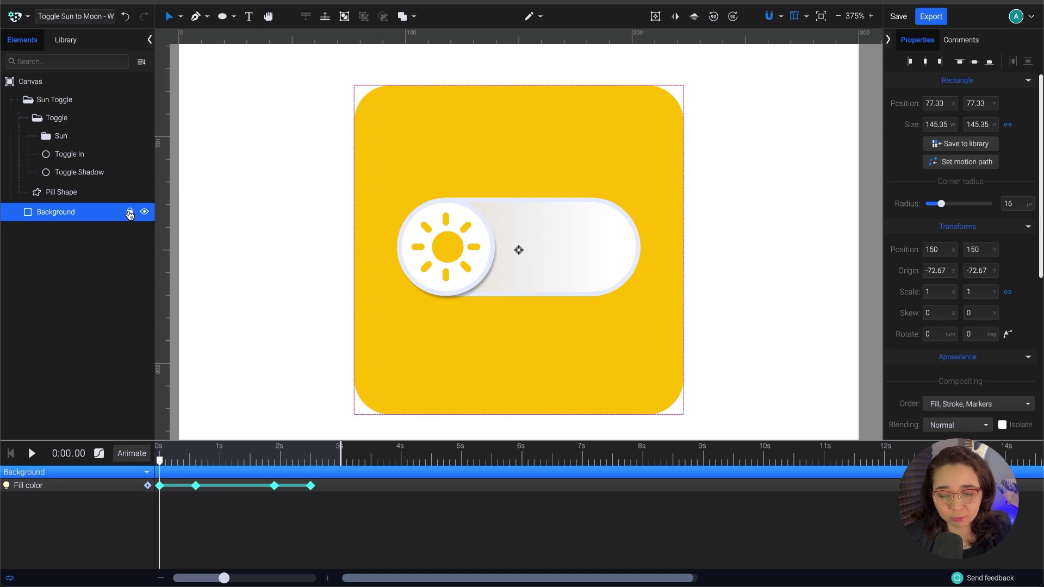
click(287, 211)
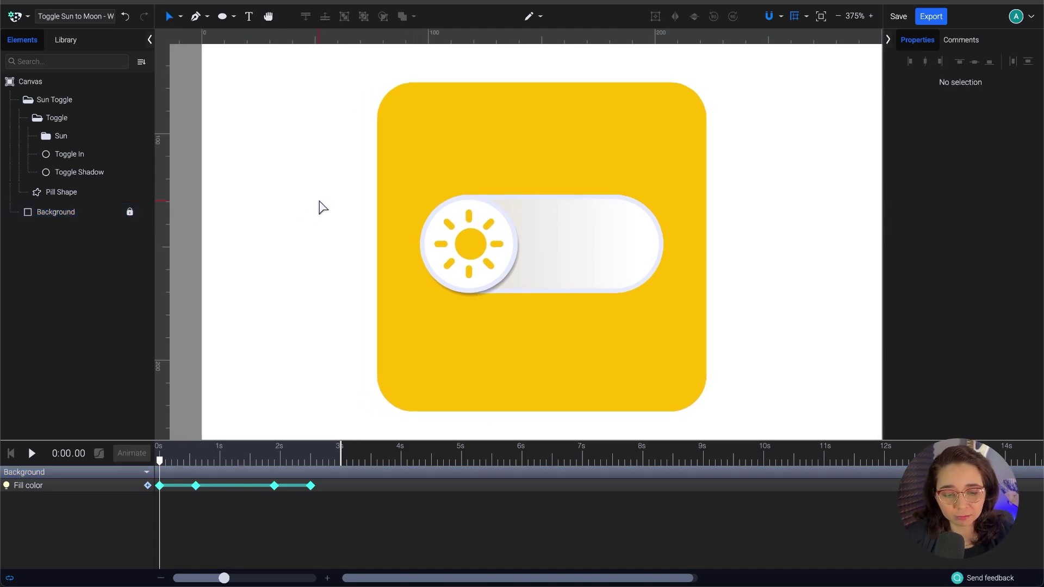
- Test-slide the Toggle group to the pill's right end, undo it, and collapse its layer children
click(82, 194)
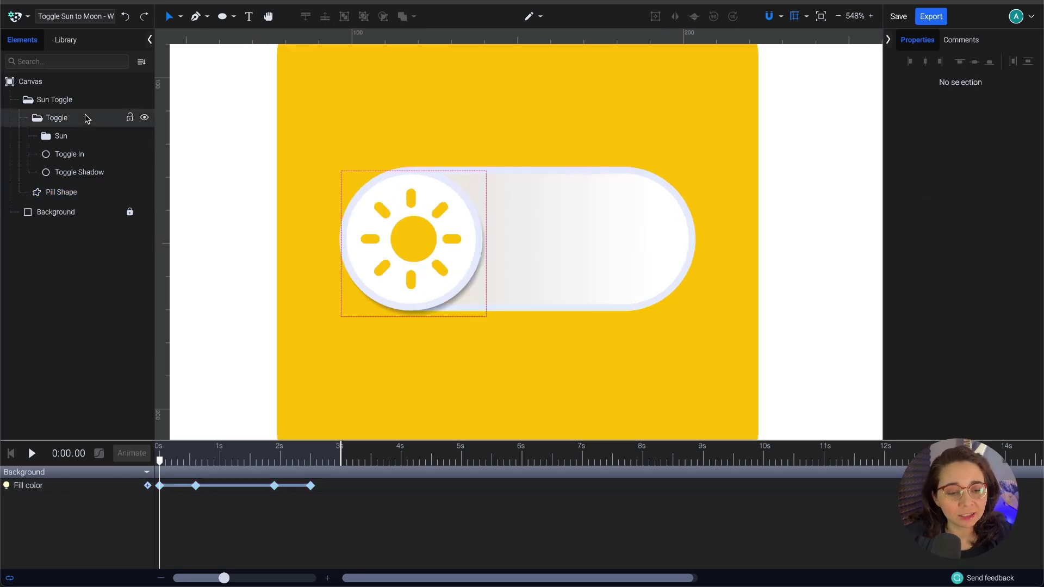
click(85, 118)
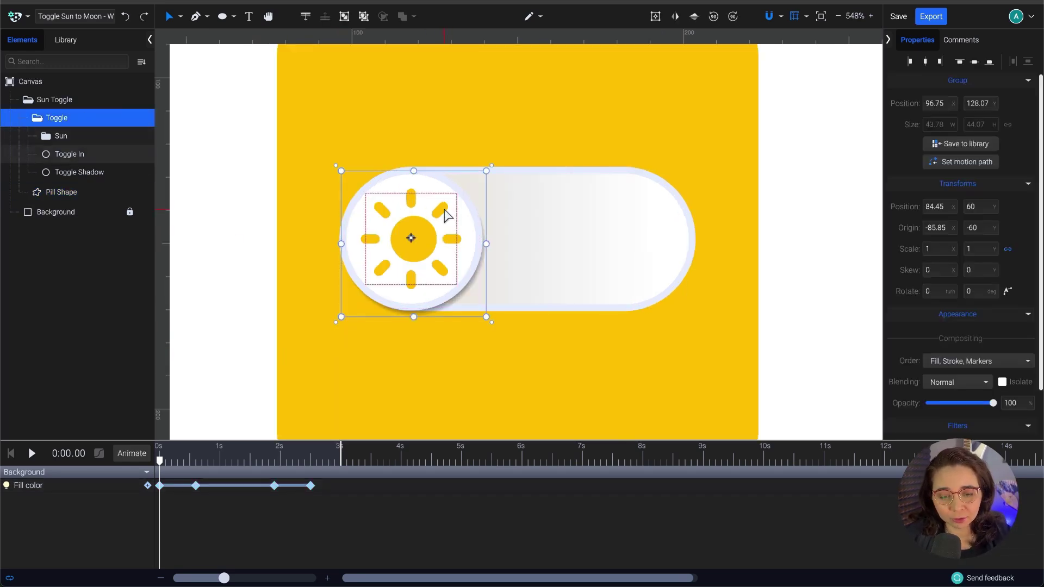
drag(429, 205, 644, 239)
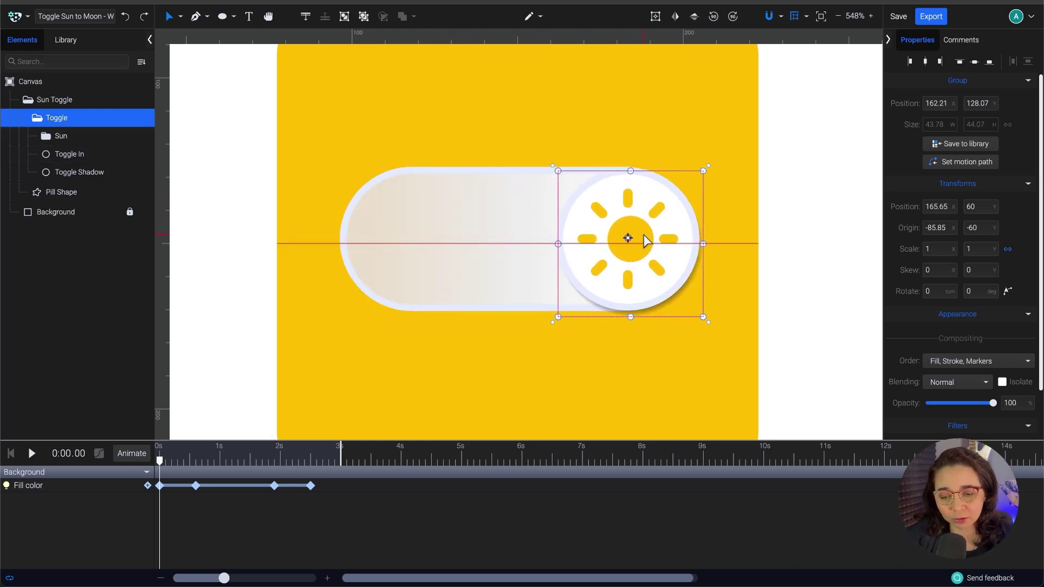
key(ctrl+z)
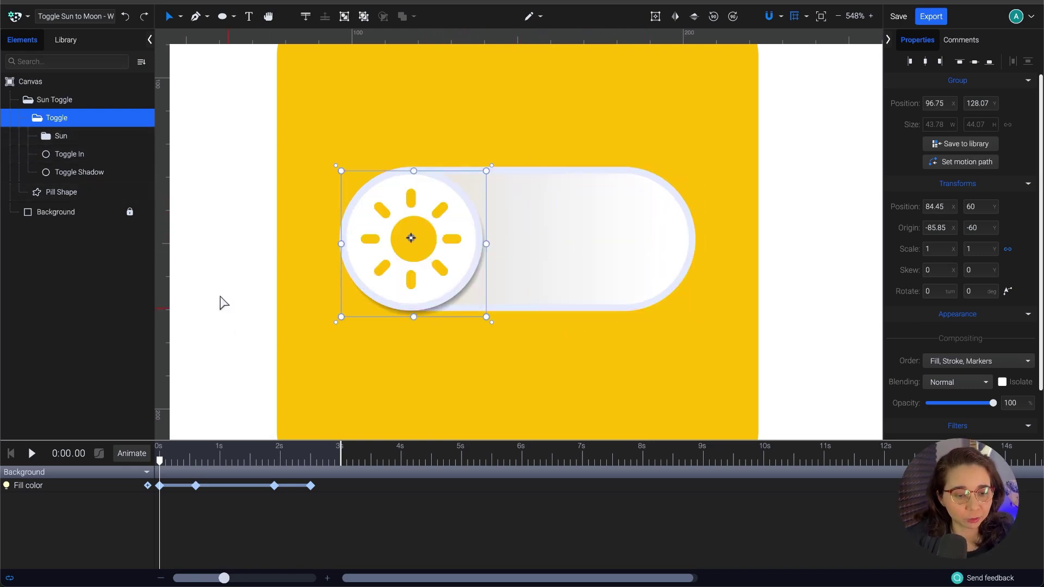
click(33, 121)
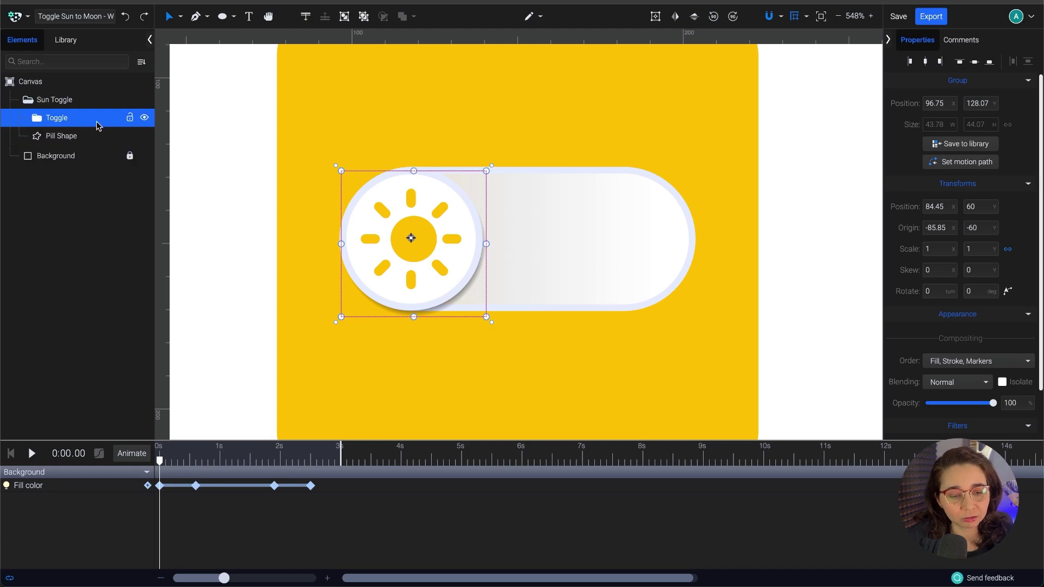
- Add a Position animation to Toggle and move the knob to the pill's right end at 0.6 s
click(133, 457)
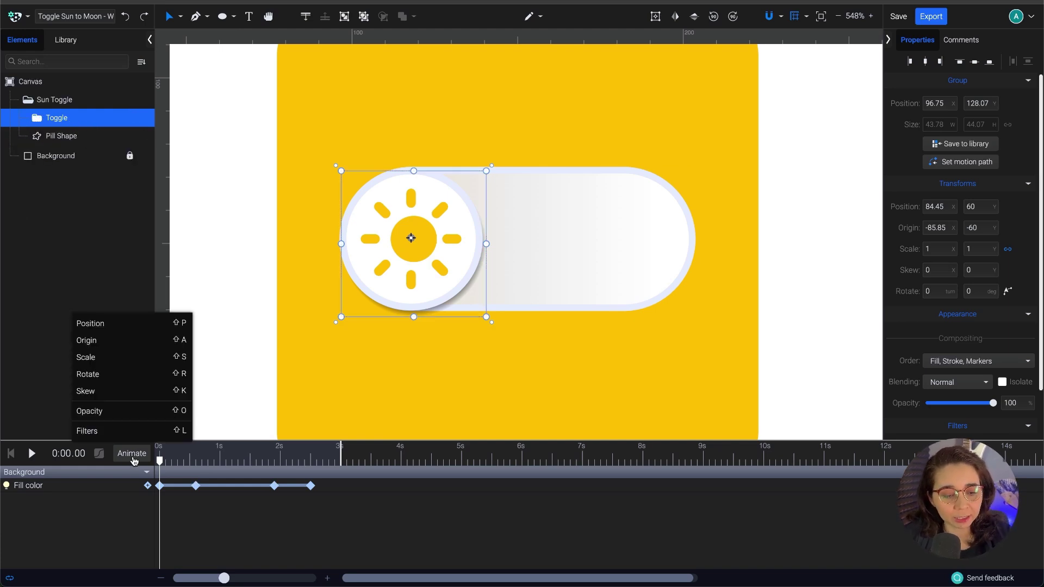
click(129, 329)
drag(160, 462, 198, 472)
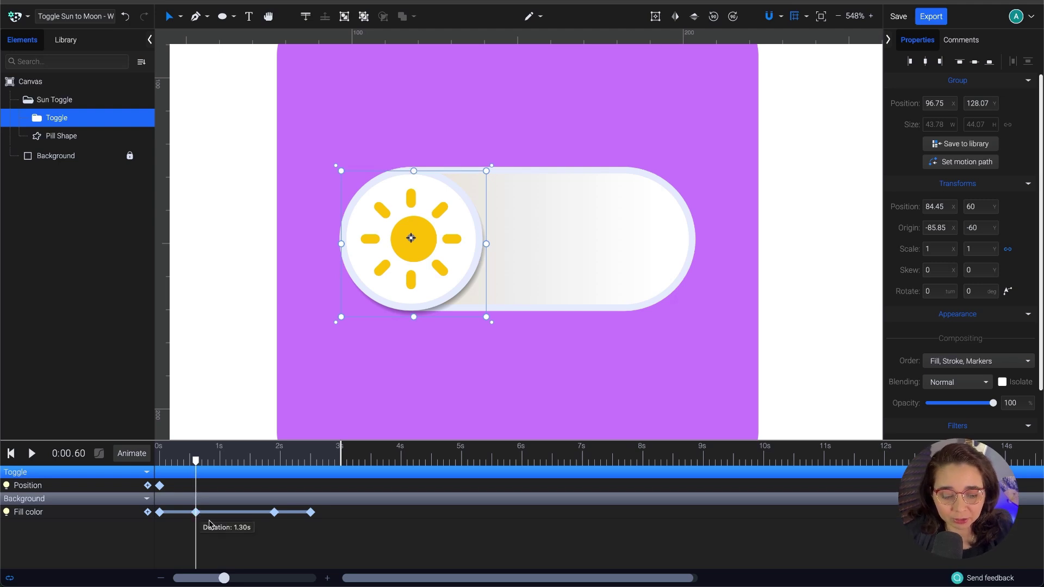
scroll(653, 217, up, 4)
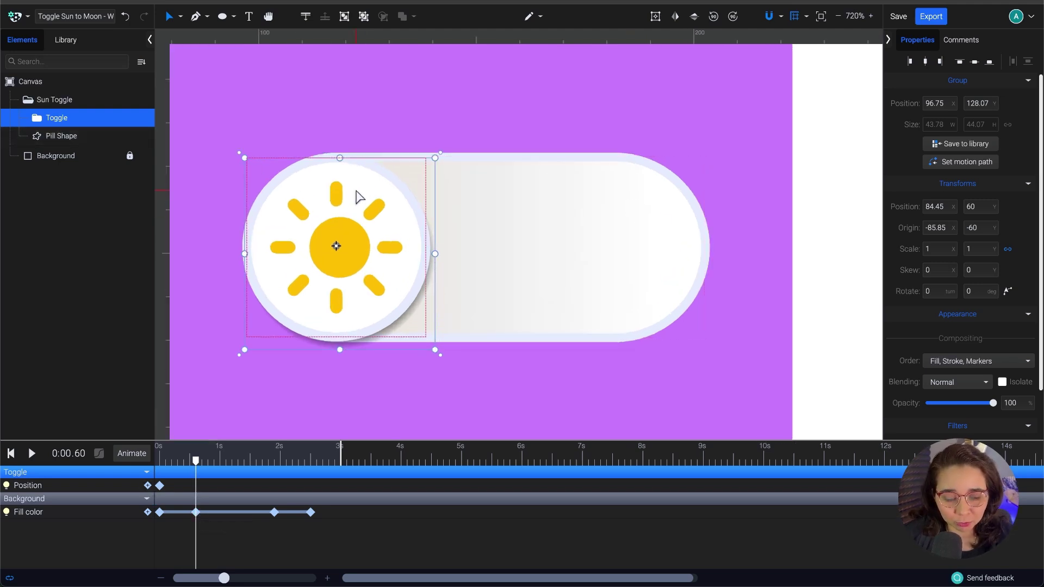
drag(359, 197, 637, 223)
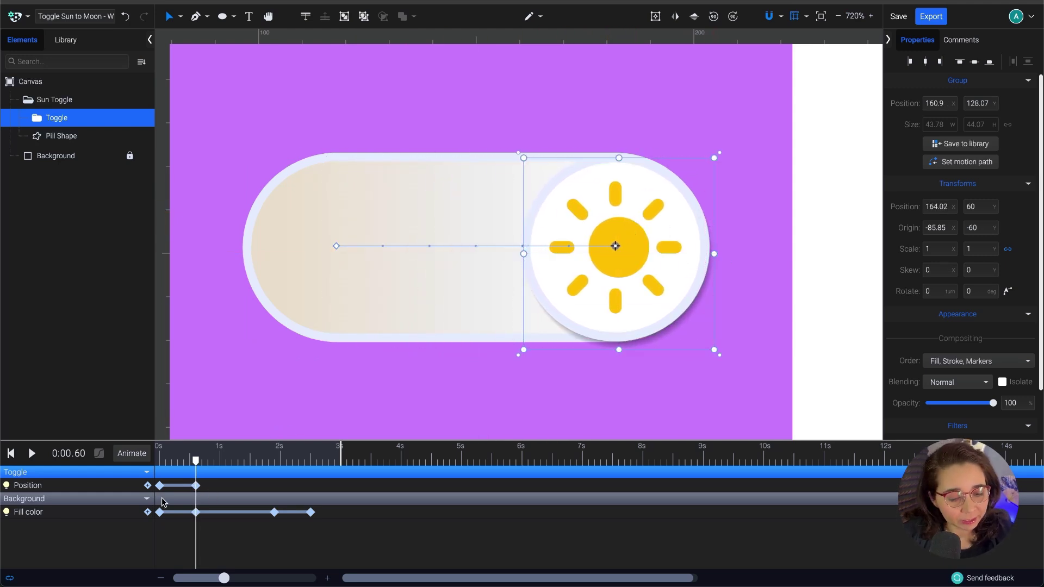
- Hold the right-end position at 1.9 s, return to the start position at 2.5 s, and preview
drag(196, 463, 274, 462)
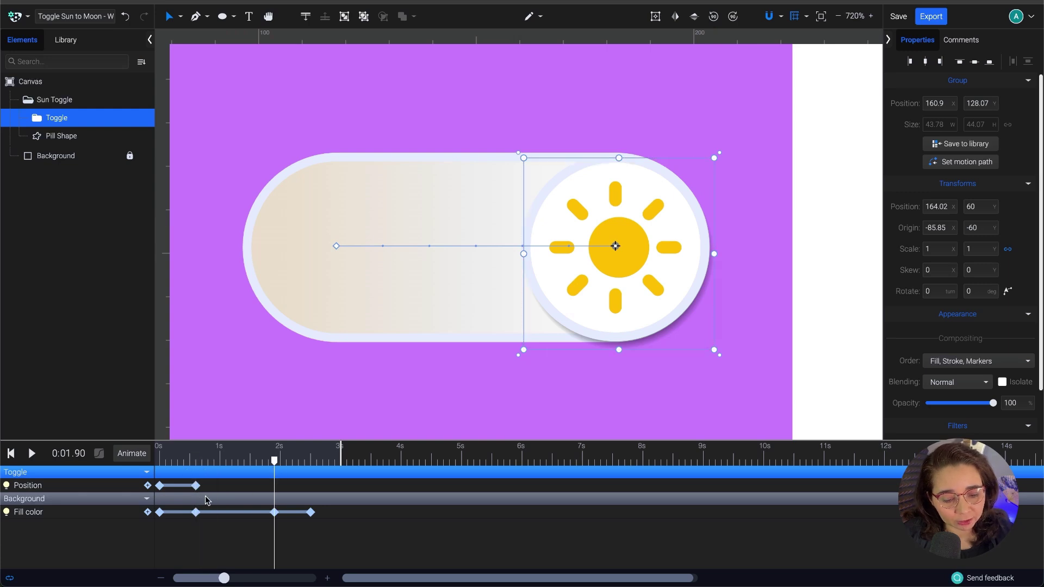
click(197, 486)
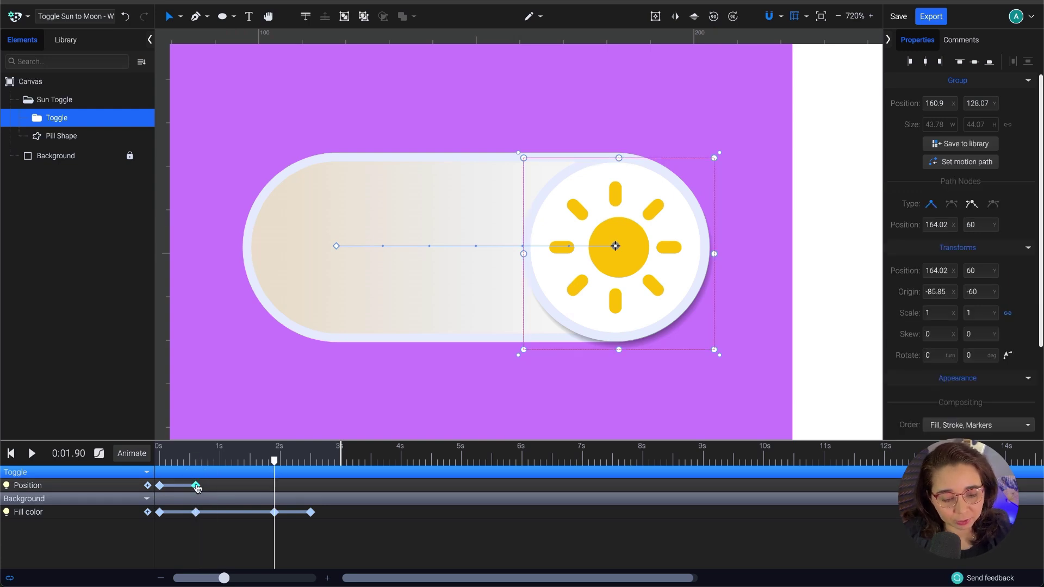
click(159, 486)
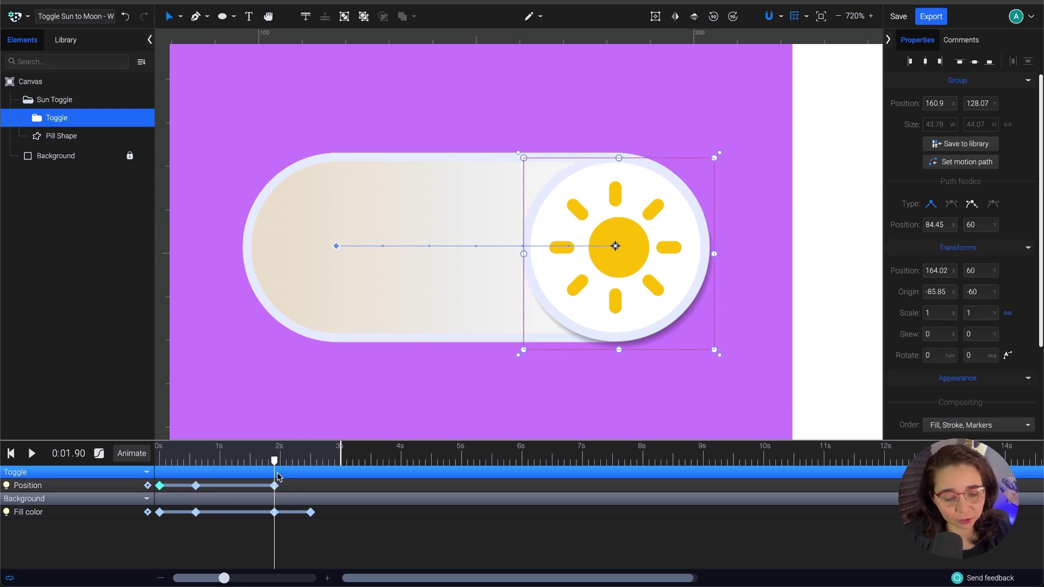
drag(274, 462, 141, 467)
key(ctrl+v)
key(space)
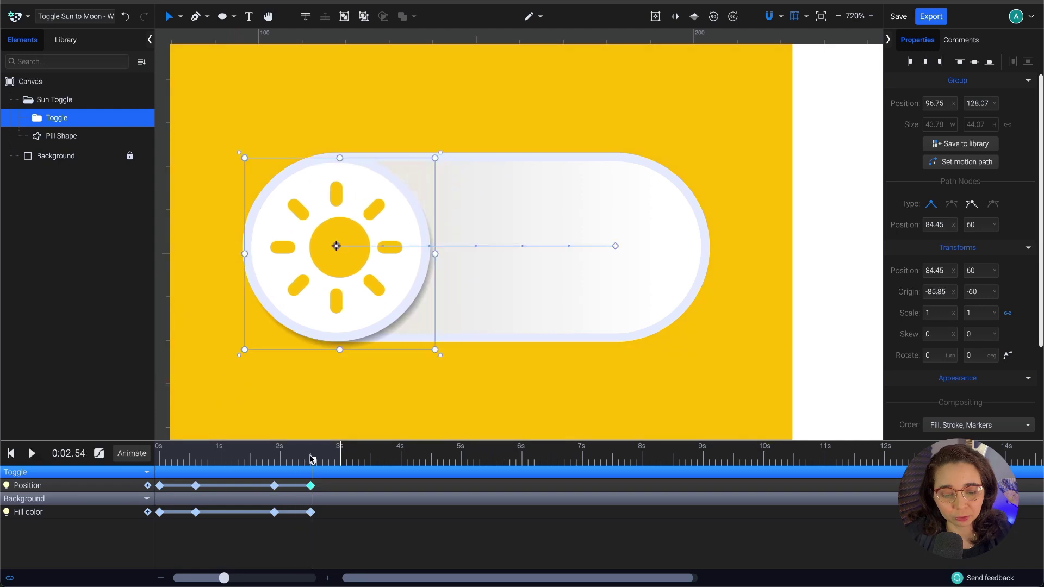
drag(313, 463, 152, 465)
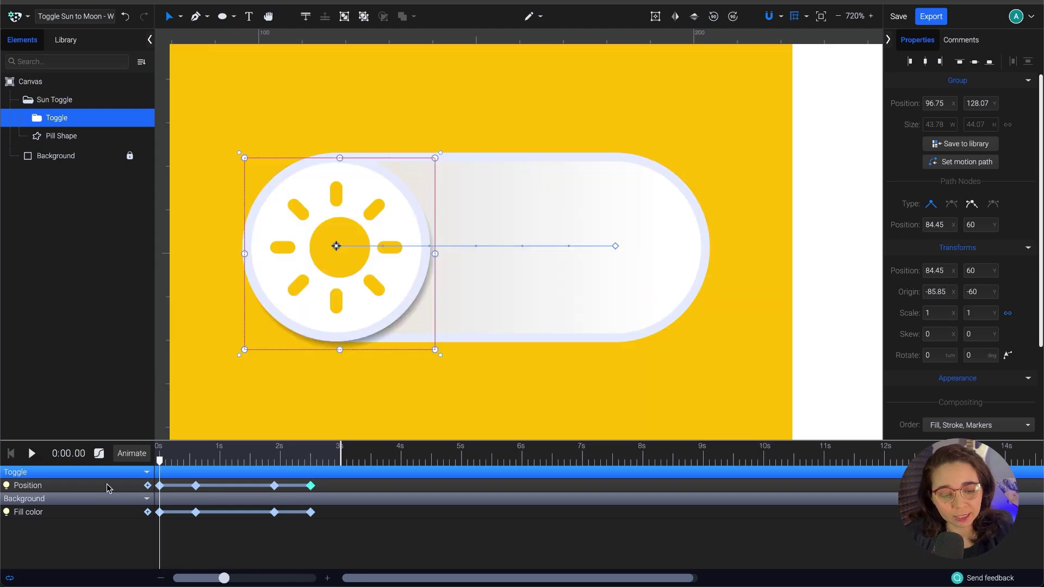
click(87, 486)
scroll(179, 351, down, 5)
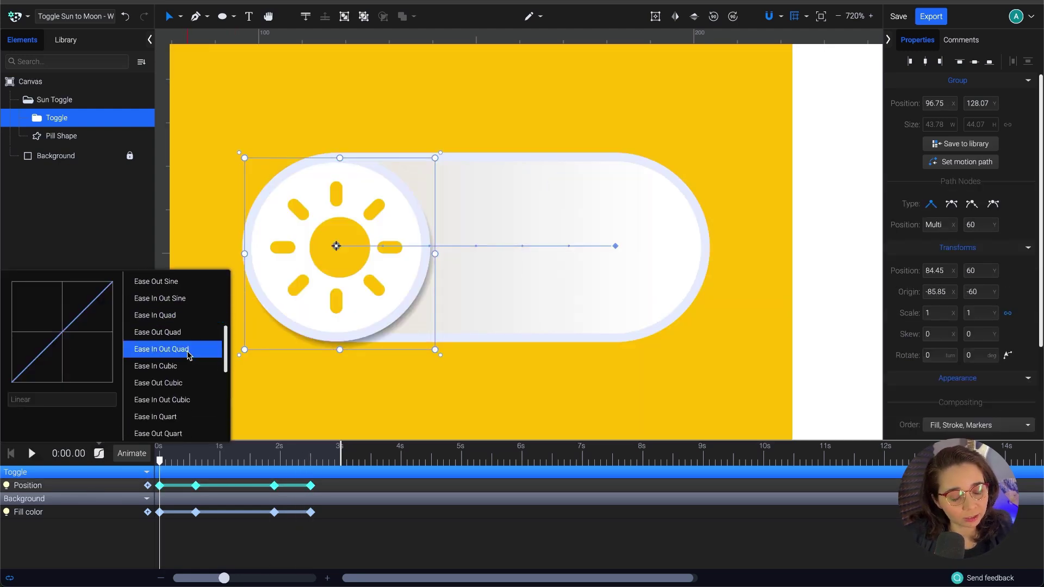
scroll(187, 346, down, 3)
click(177, 395)
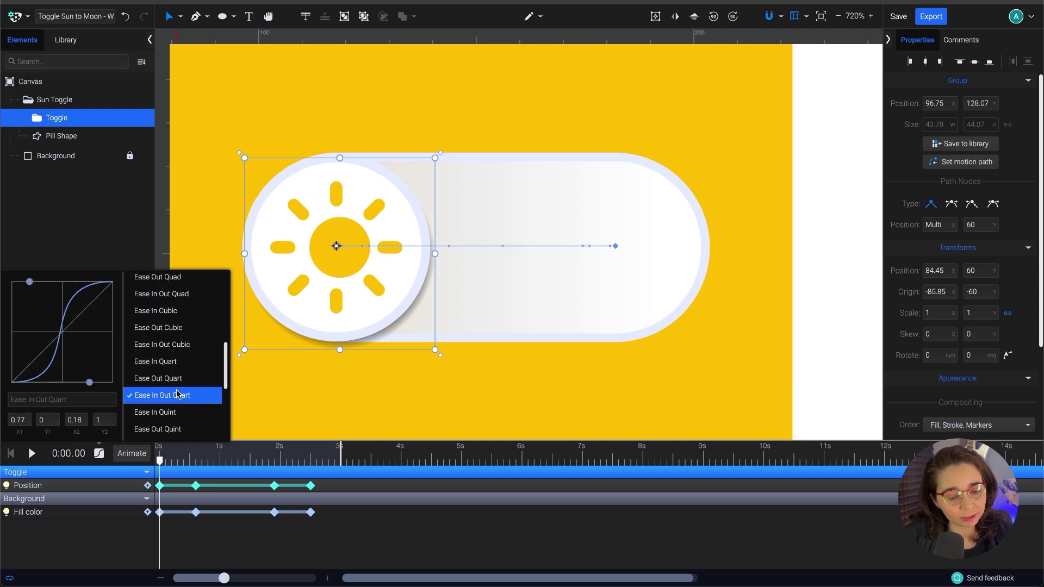
click(159, 462)
key(space)
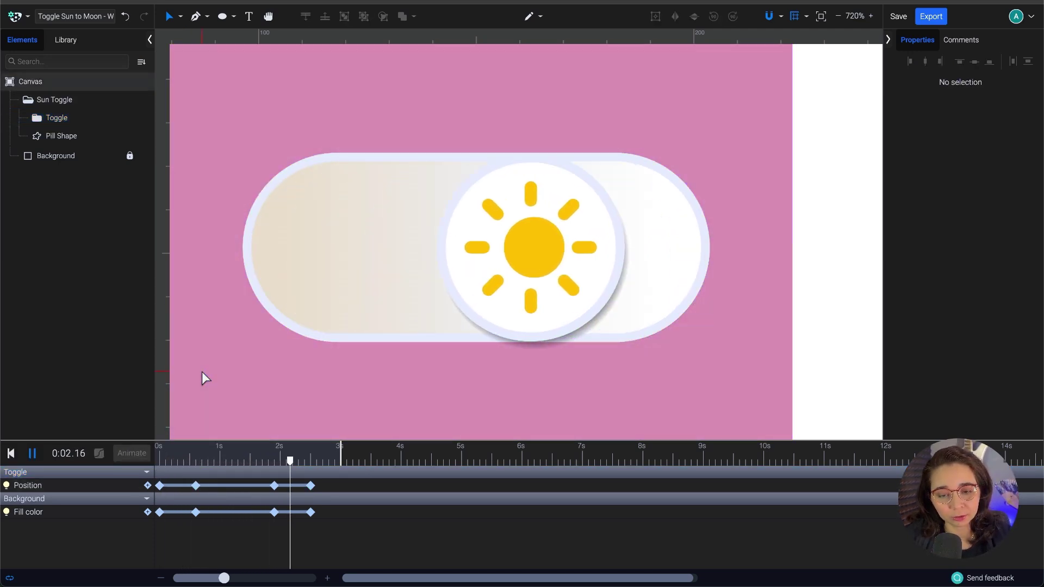
key(space)
key(space)
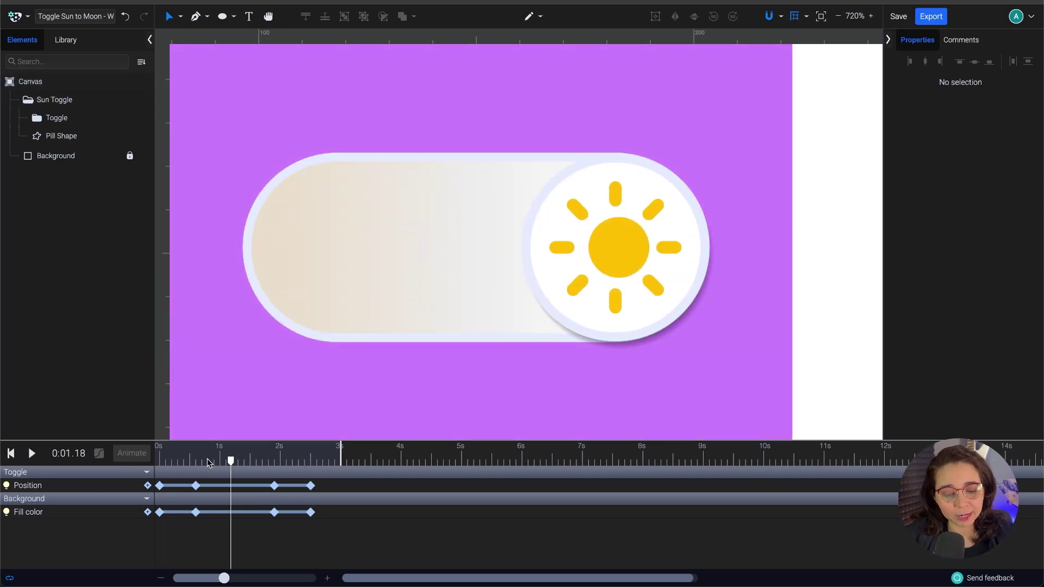
key(space)
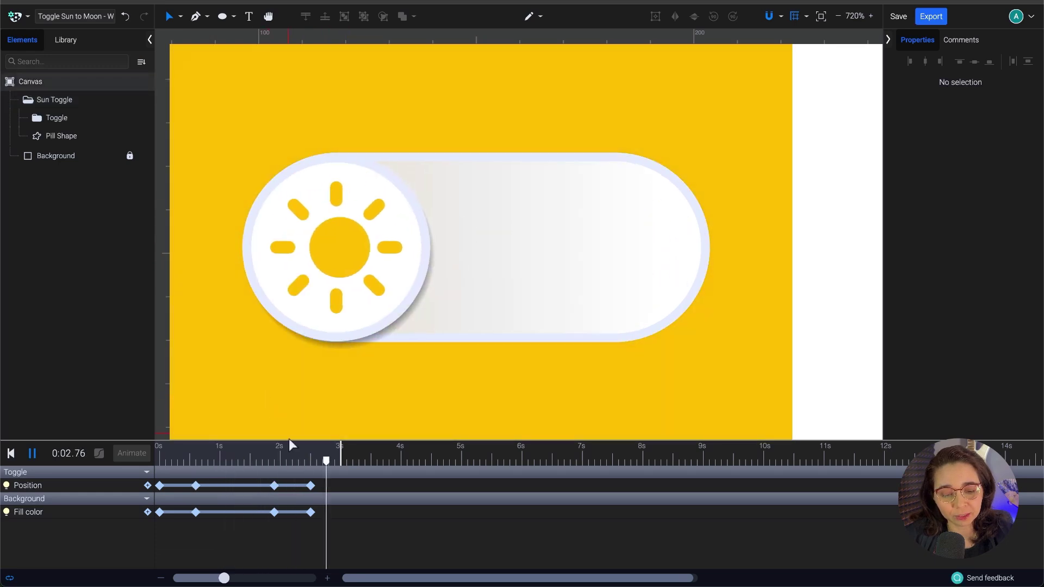
key(space)
key(space)
key(space)
key(space)
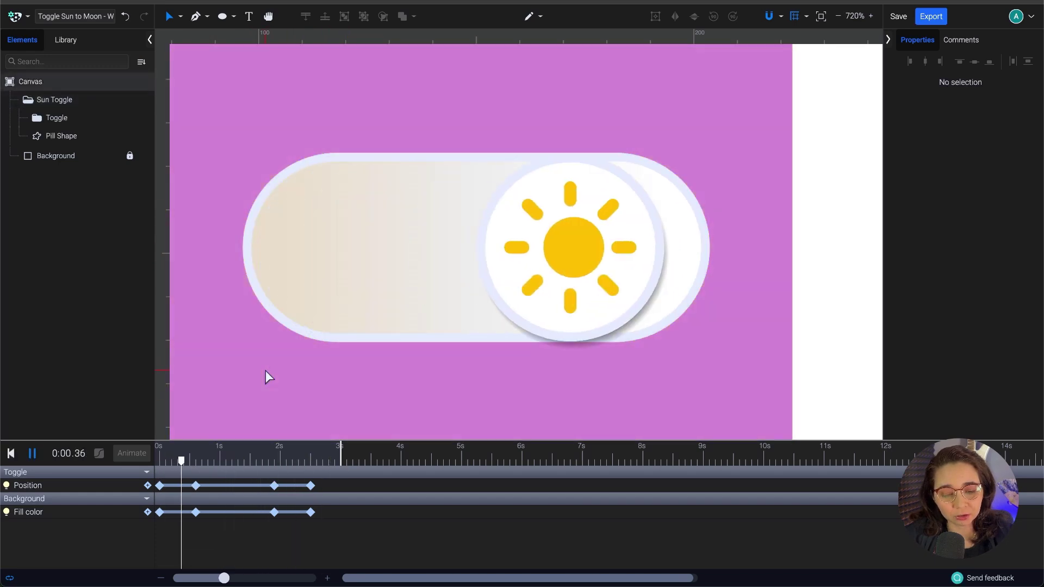
click(261, 462)
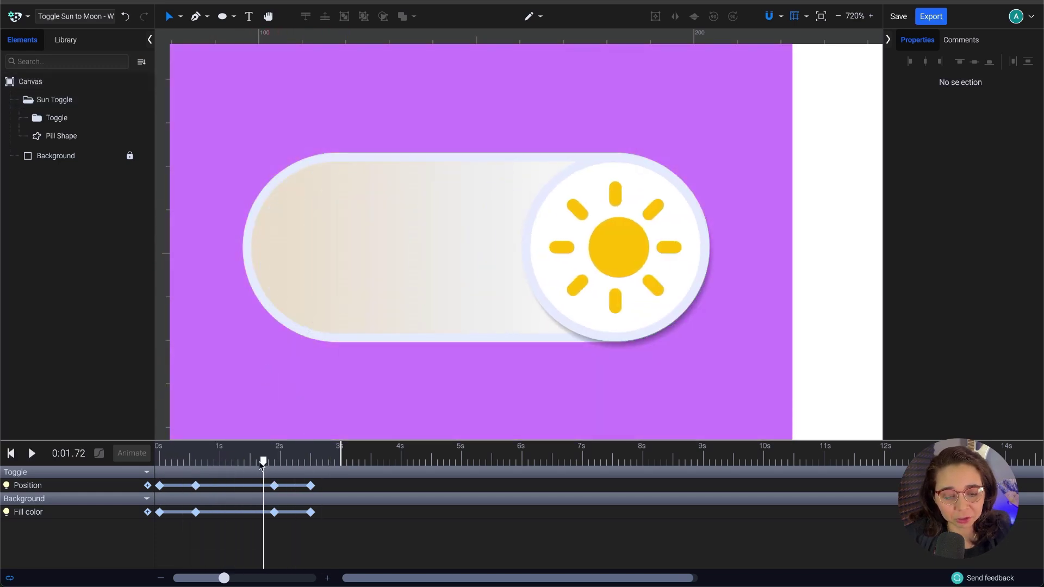
drag(263, 462, 226, 462)
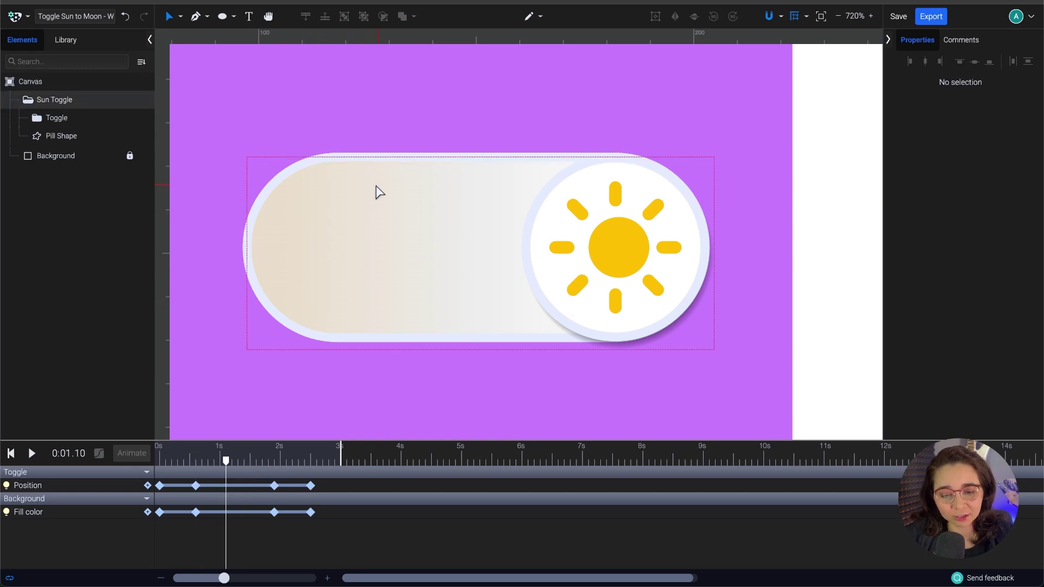
drag(227, 461, 154, 478)
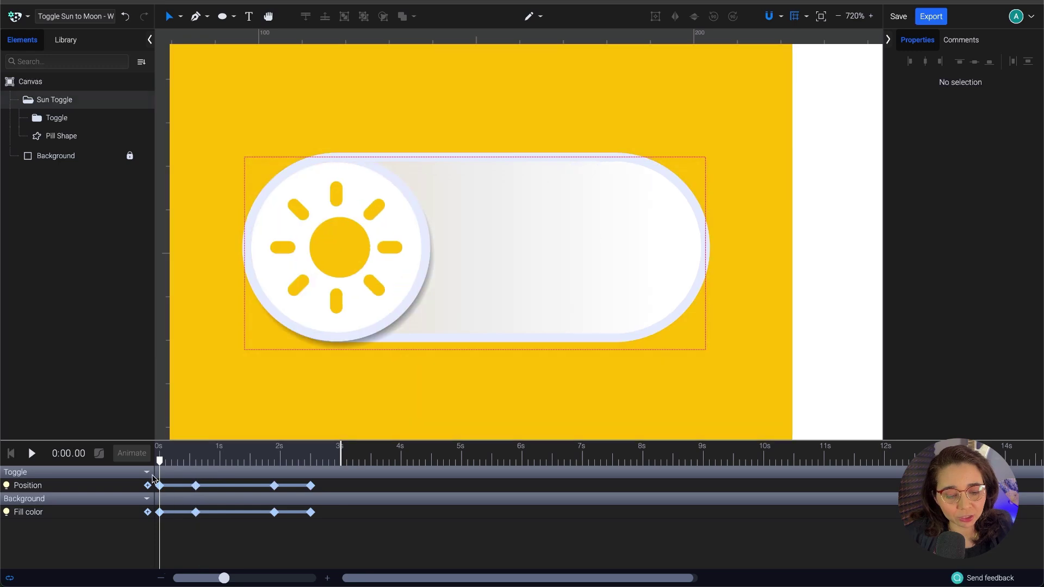
- Add a Fill color animation to the Pill Shape with a keyframe at 0.6 s
click(84, 139)
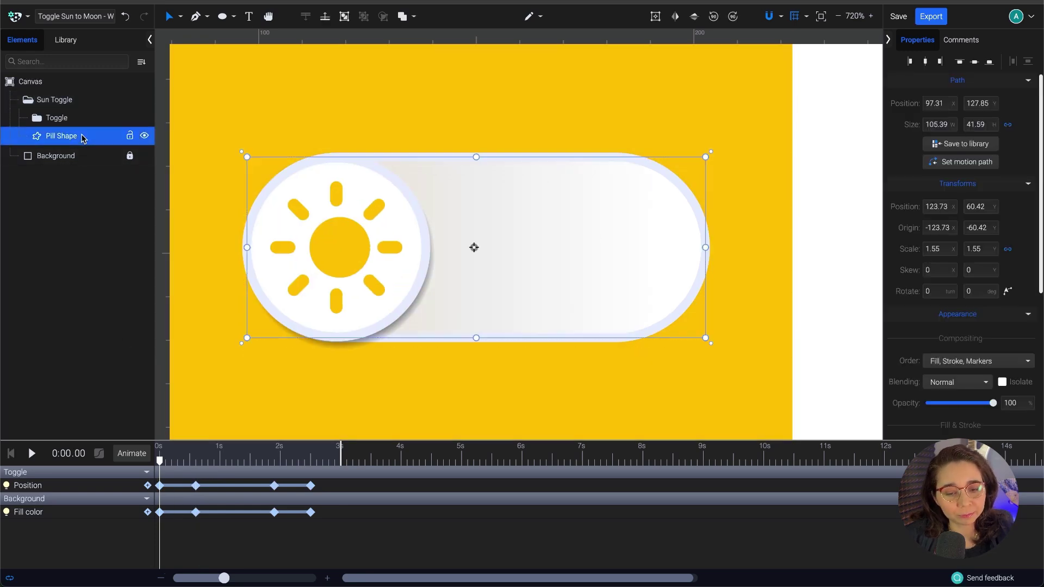
click(144, 135)
click(144, 136)
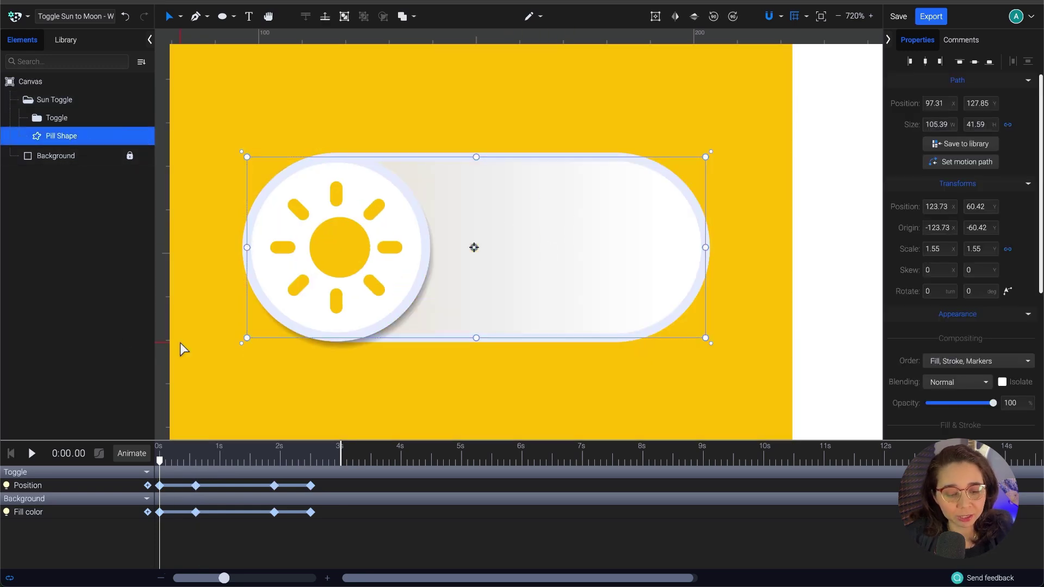
click(131, 454)
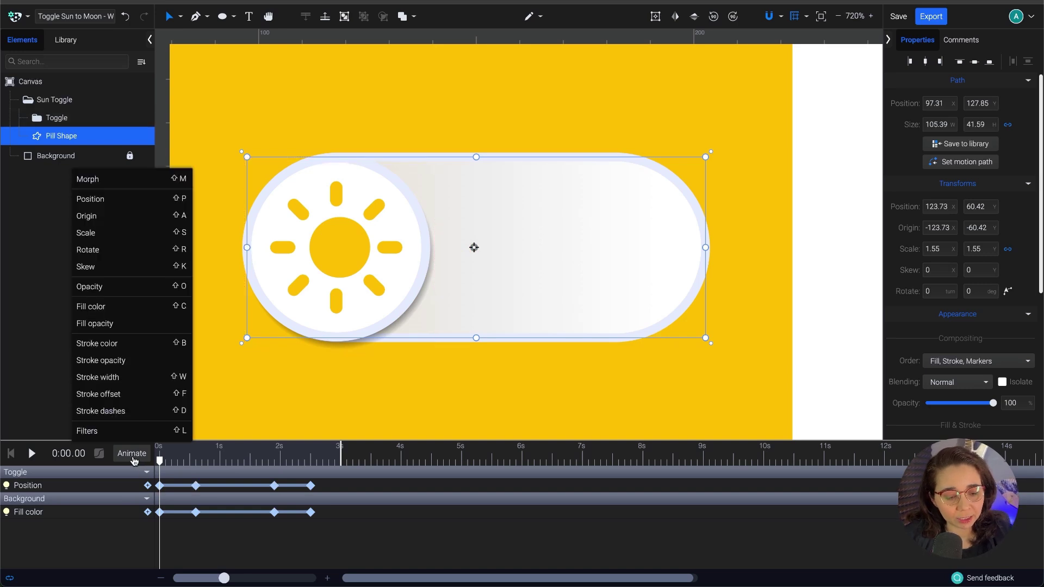
click(116, 310)
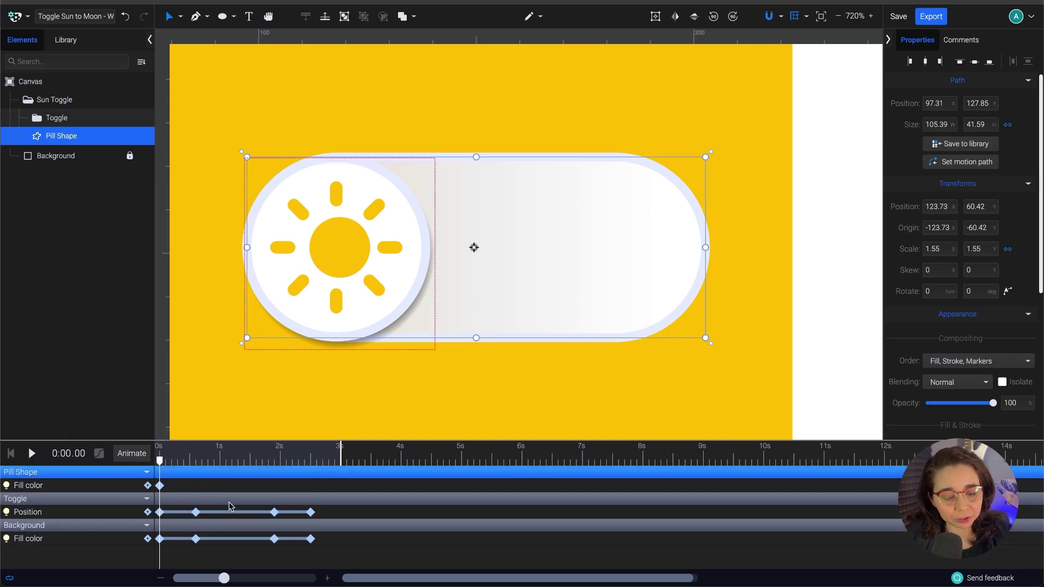
drag(159, 462, 195, 461)
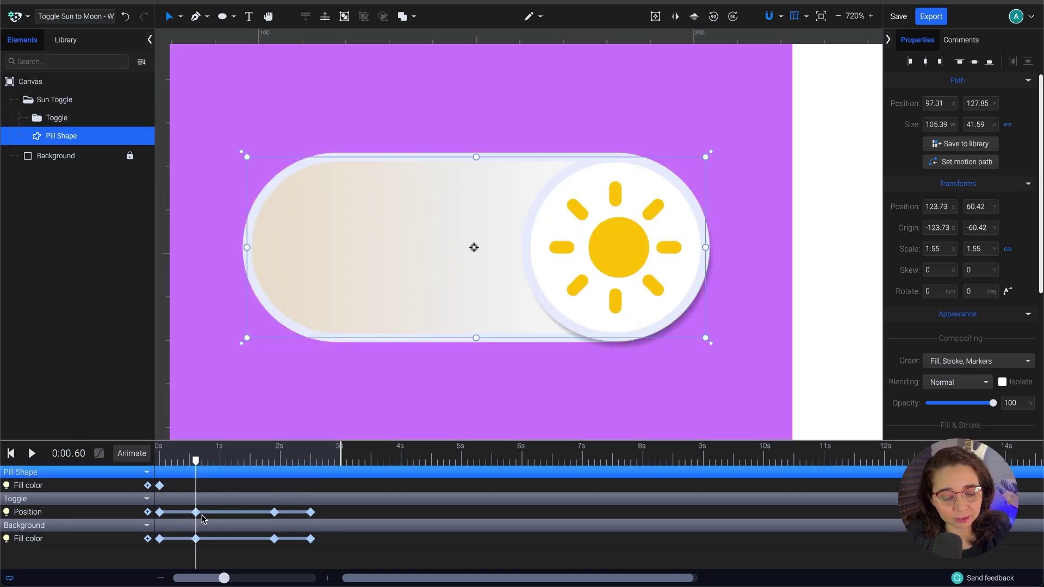
click(148, 485)
- Take the Background's purple C97BFF and open the pill's gradient fill at the 0.6 s keyframe
scroll(977, 244, down, 1)
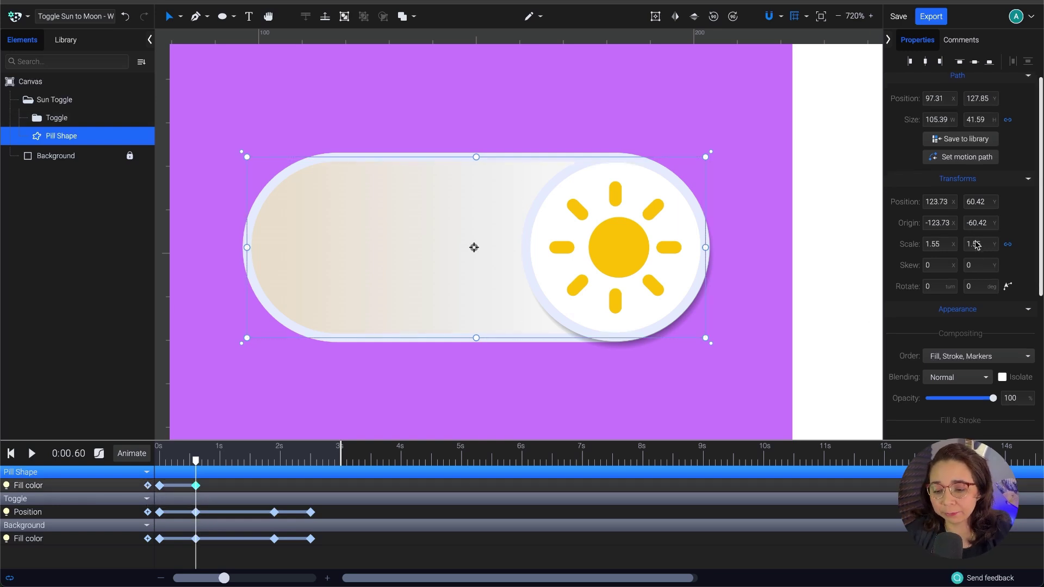
scroll(977, 245, down, 4)
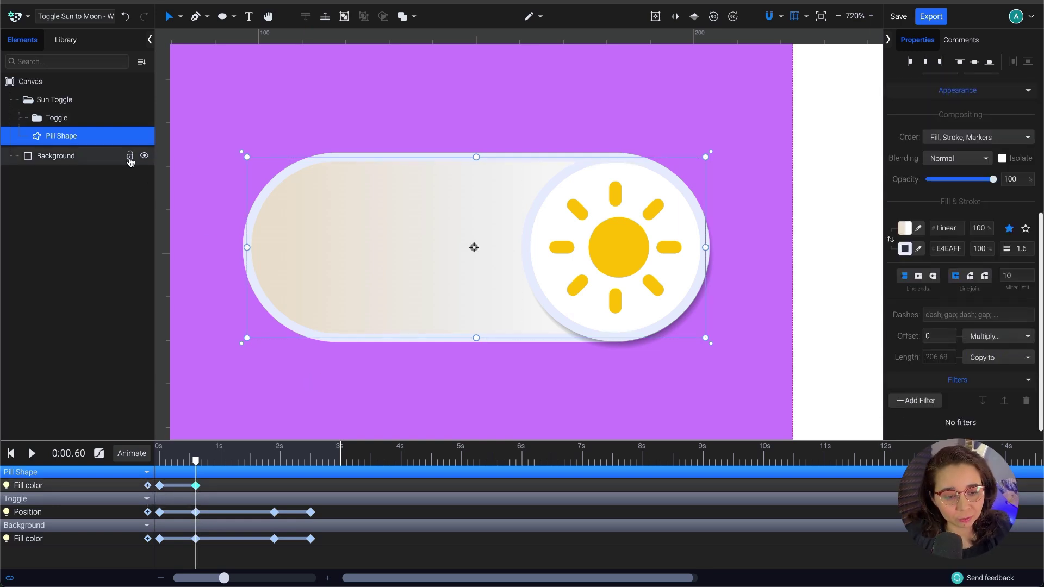
click(205, 156)
click(955, 227)
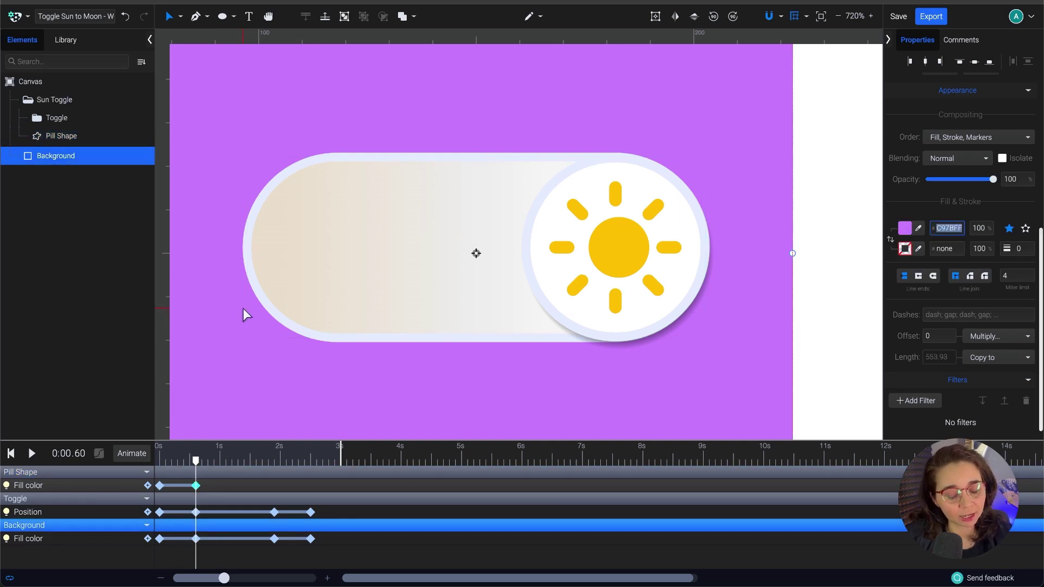
click(62, 139)
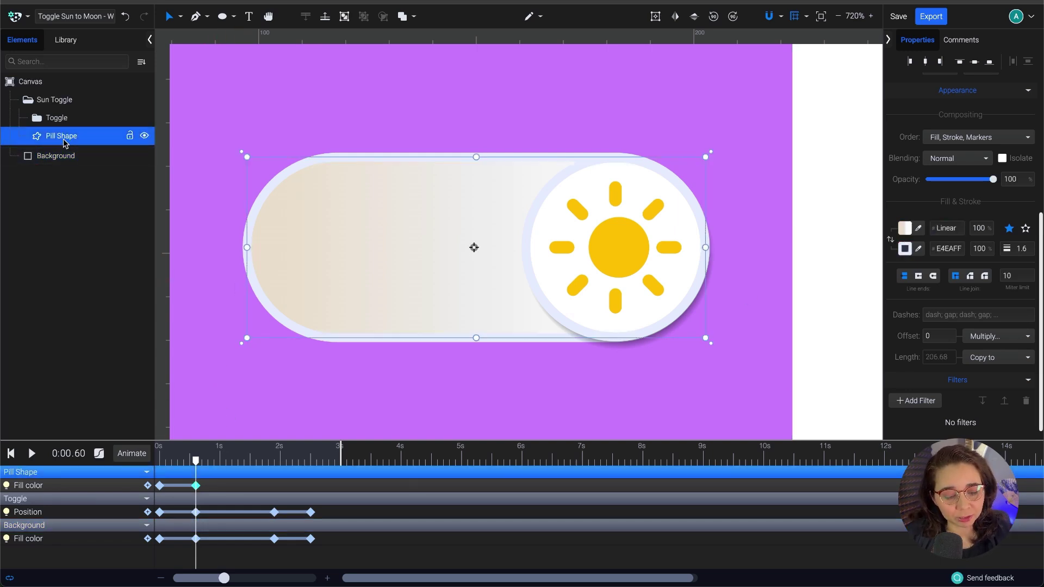
click(196, 486)
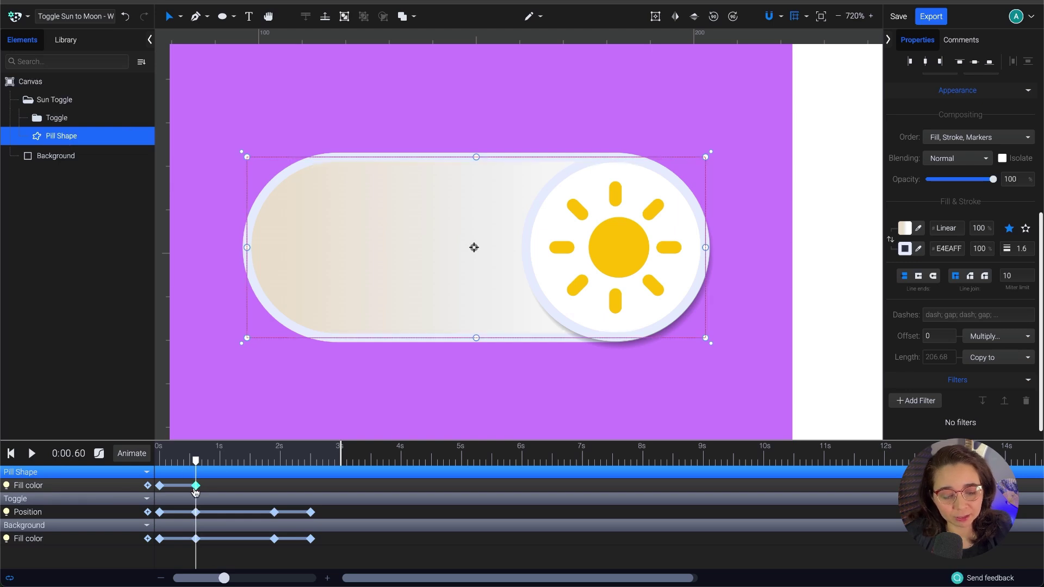
click(905, 228)
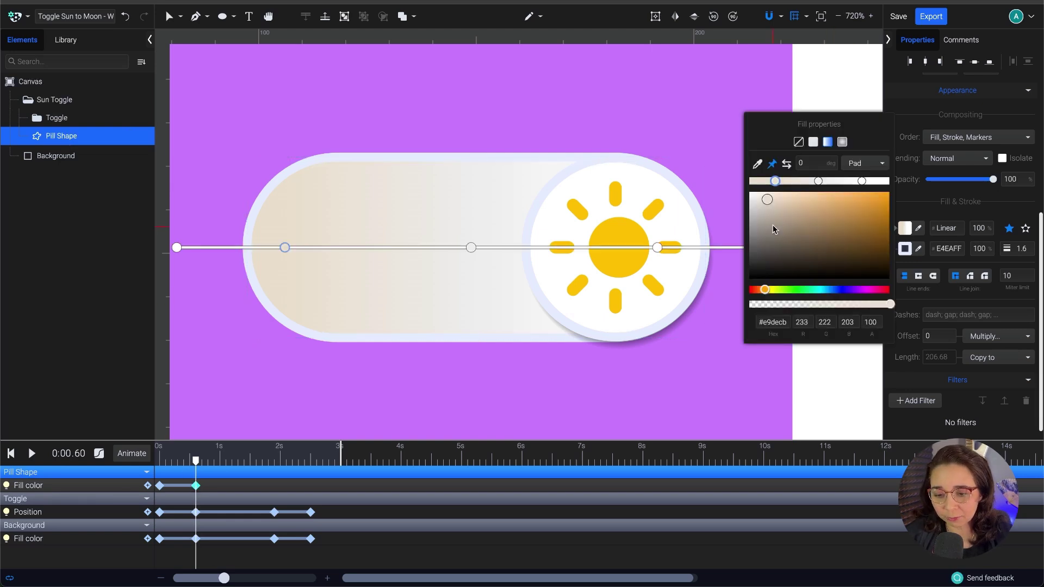
- Set the gradient's middle stop to the background purple, then lighten it to pale lilac
click(818, 181)
click(772, 322)
text(#c97bff)
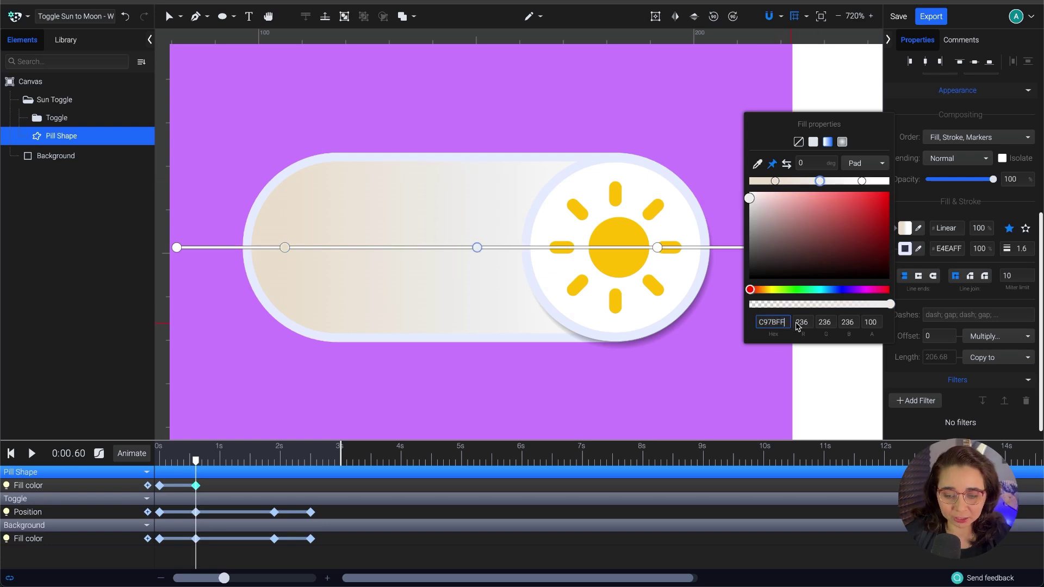
click(803, 323)
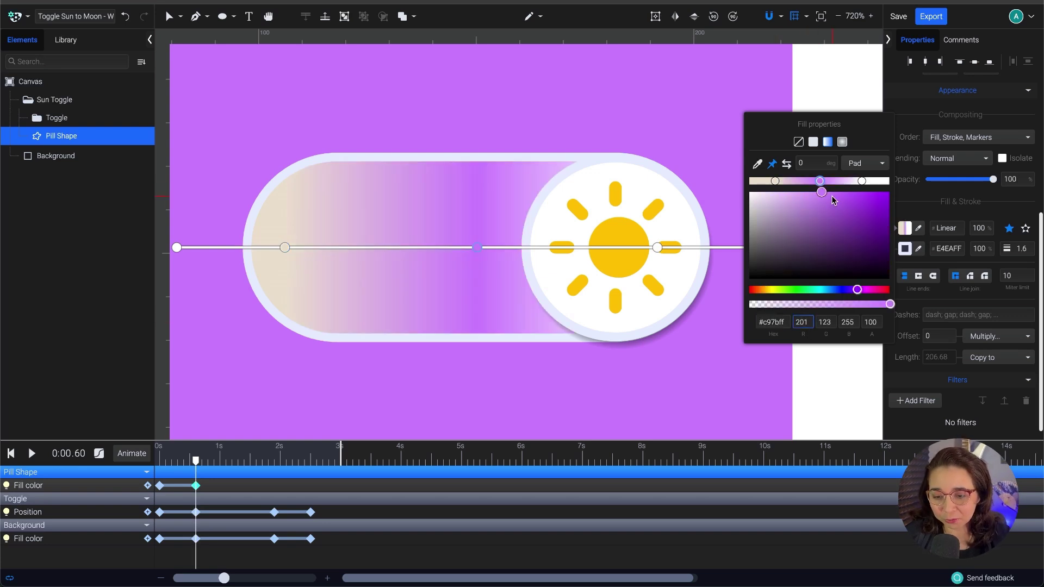
drag(820, 194, 769, 205)
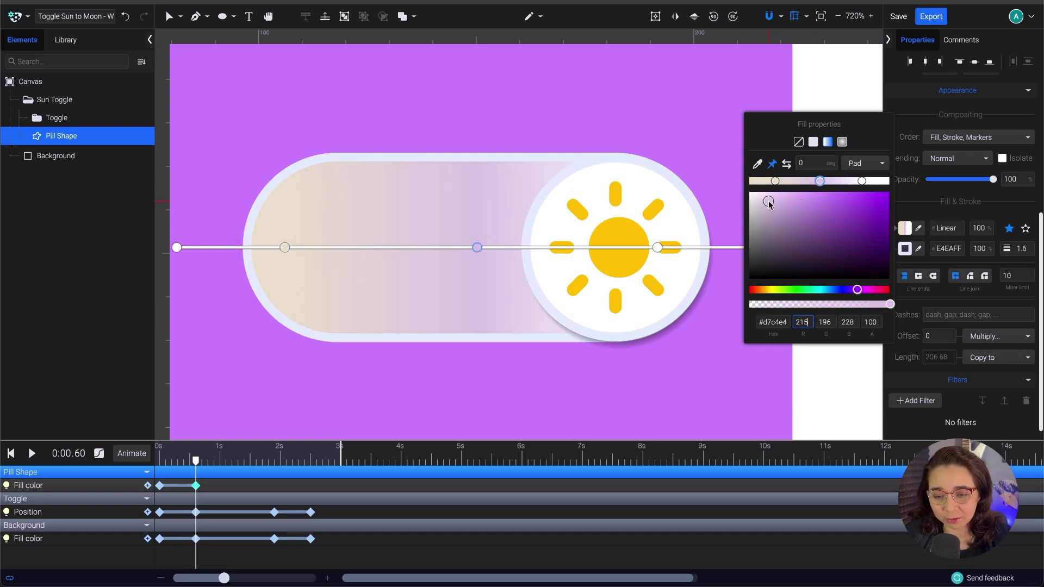
- Make the left stop near white, the right stop light grey, and the middle lavender #e0d6e7
click(776, 181)
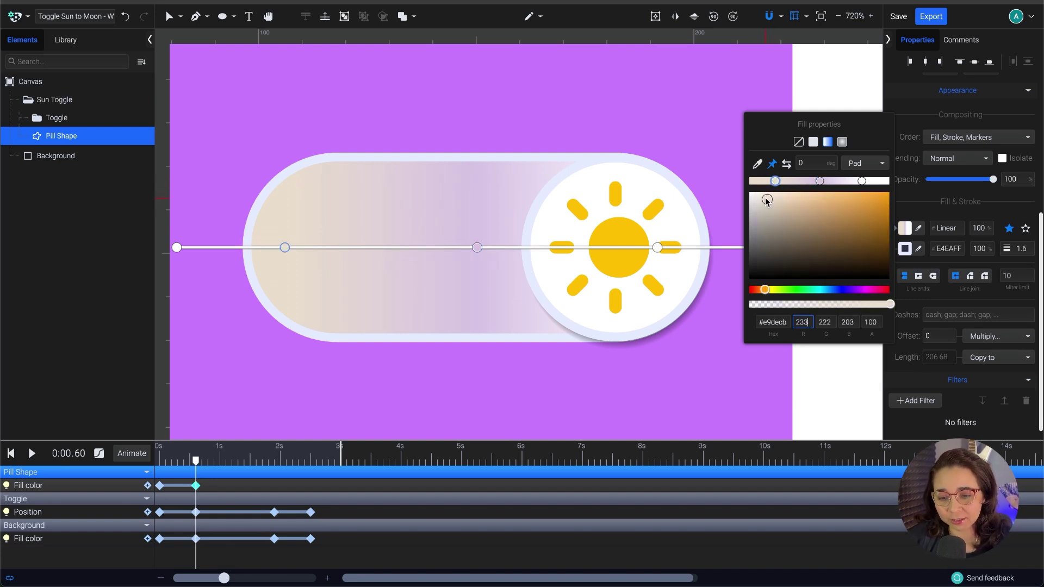
drag(767, 200, 749, 198)
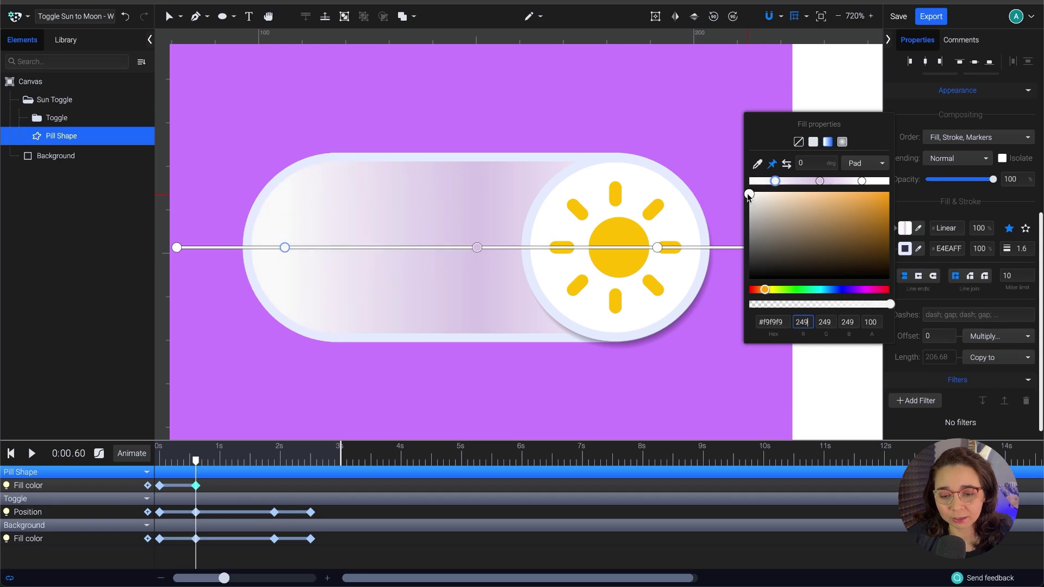
drag(749, 197, 748, 199)
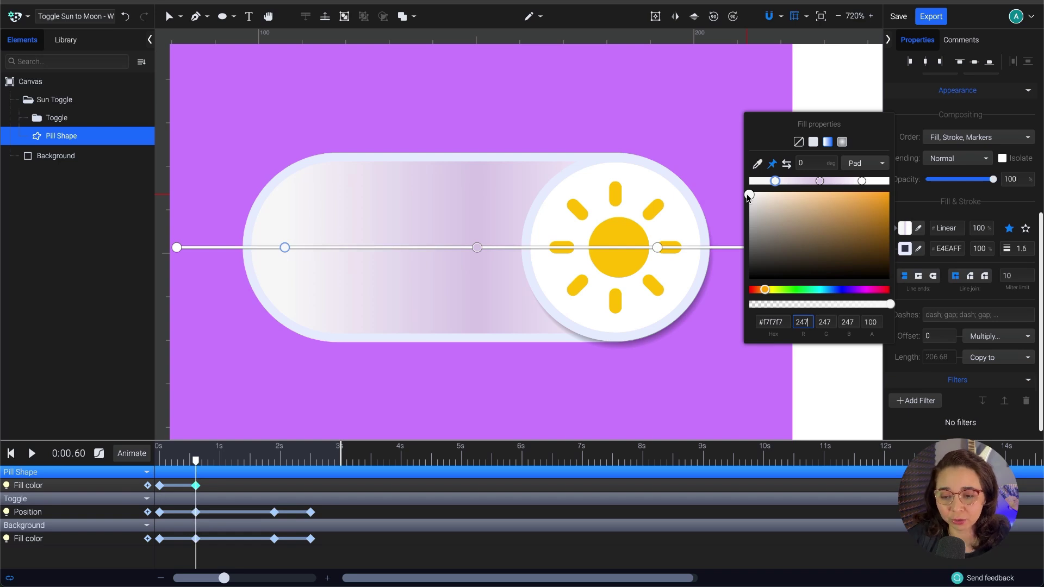
click(862, 181)
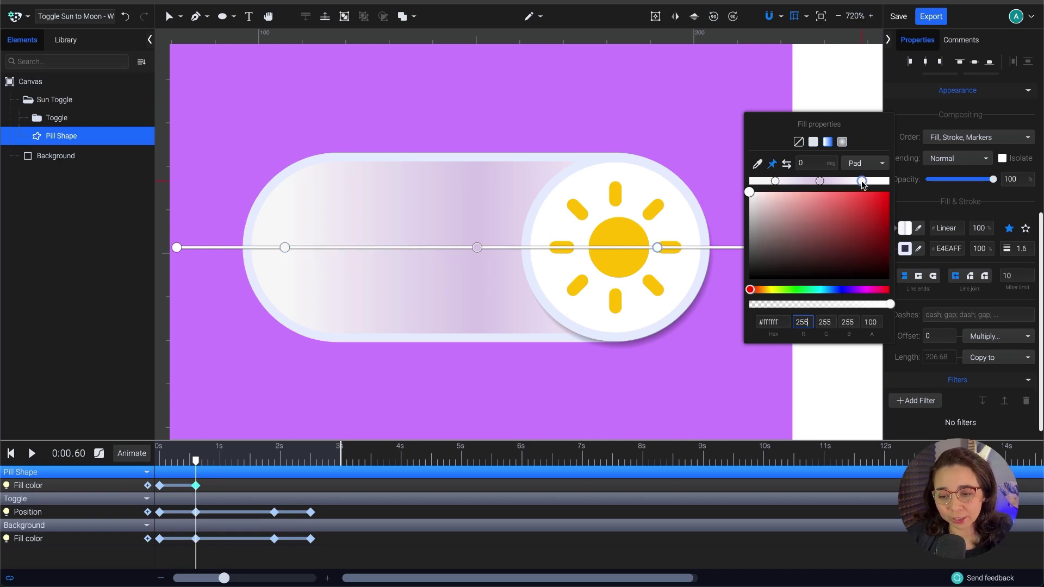
drag(749, 193, 760, 203)
click(819, 180)
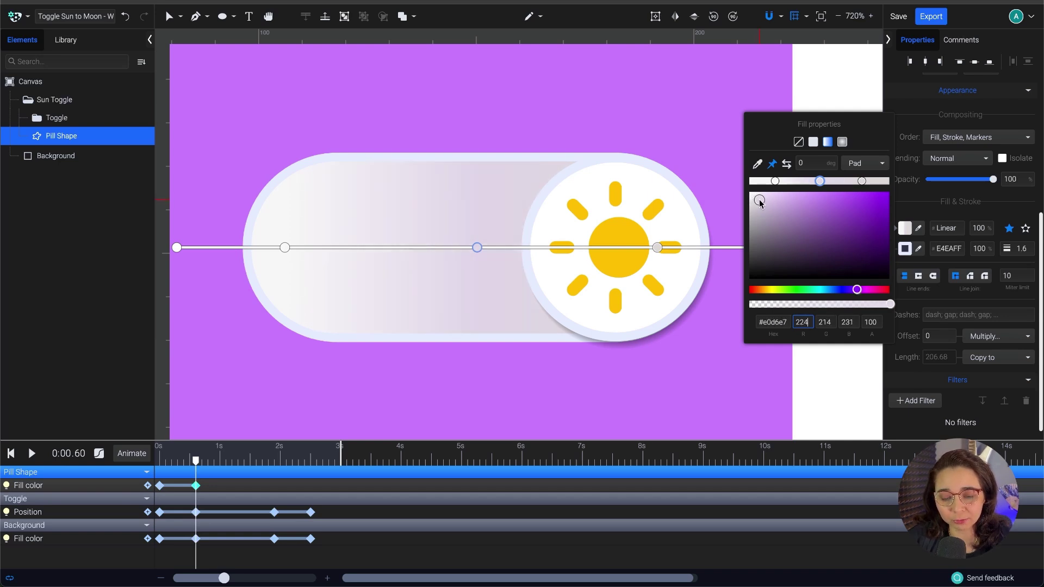
click(869, 81)
scroll(734, 289, down, 1)
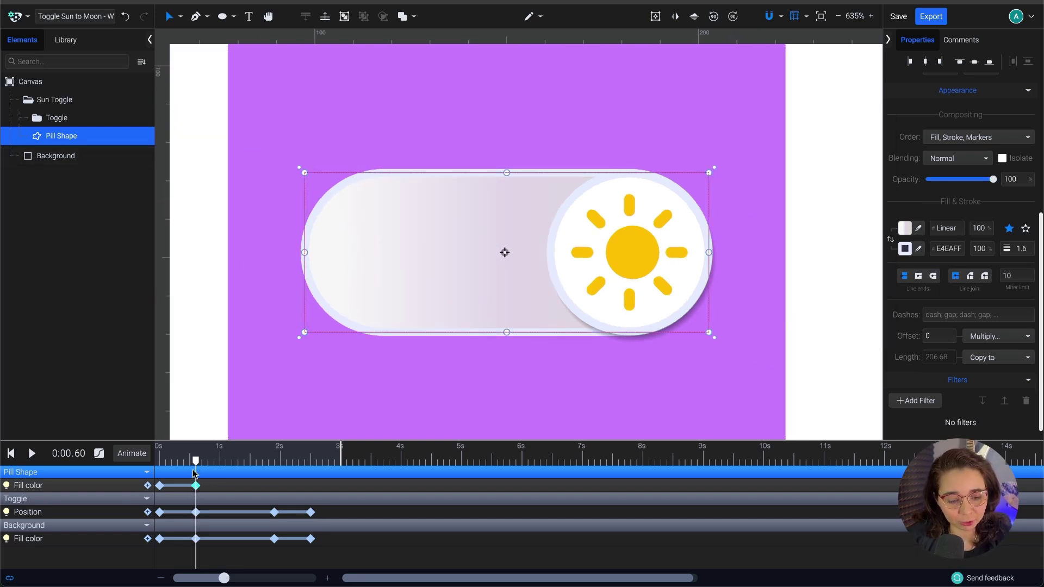
- Copy the pill's lavender keyframe to 1.9 s, restore the starting gradient at 2.5 s, and preview
drag(194, 473, 274, 485)
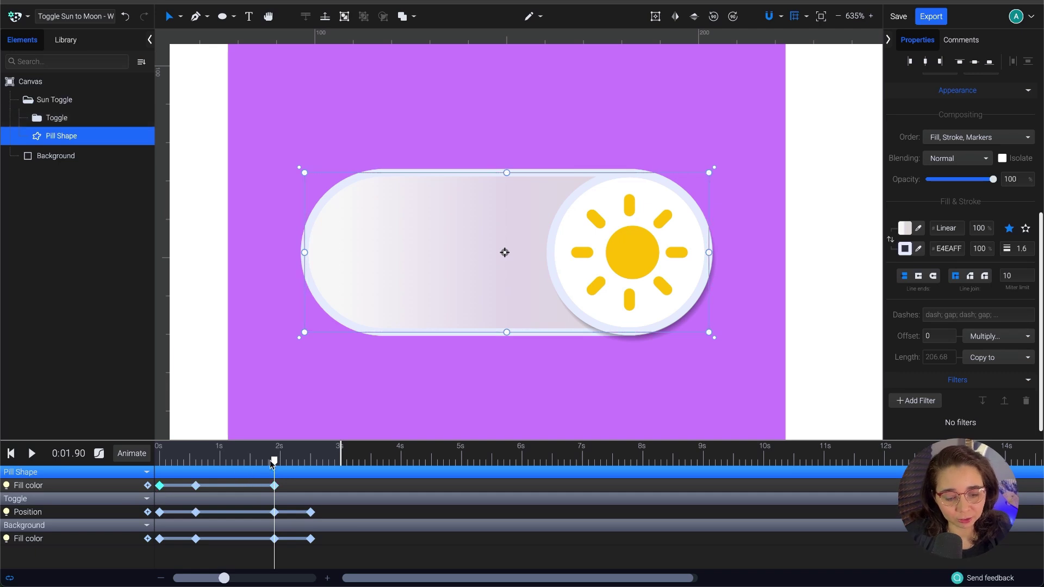
drag(274, 461, 310, 462)
key(ctrl+v)
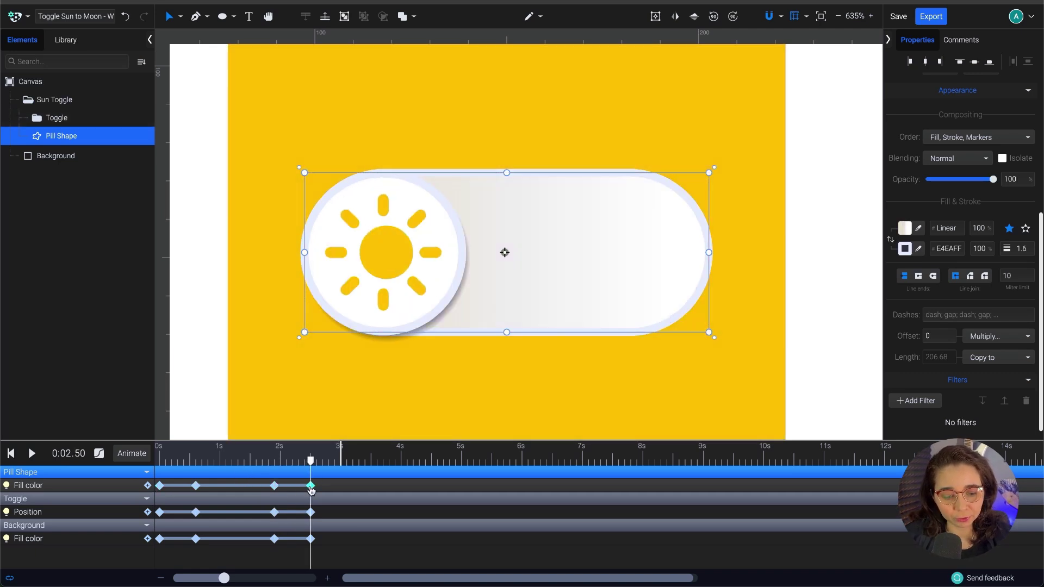
key(space)
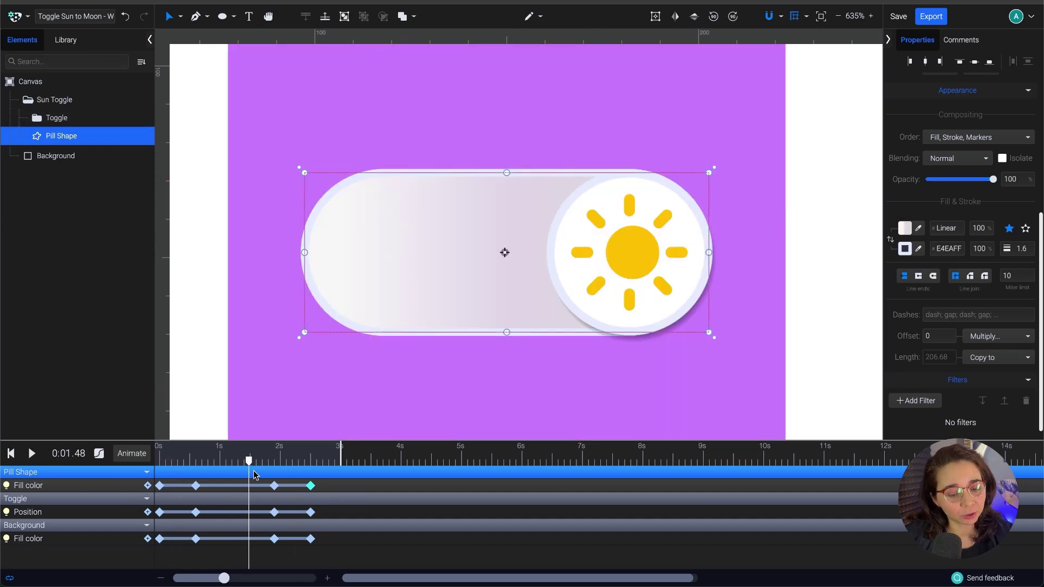
key(space)
- Scrub through to 2.5 s, then return to the start with nothing selected
scroll(626, 249, down, 2)
scroll(625, 248, up, 1)
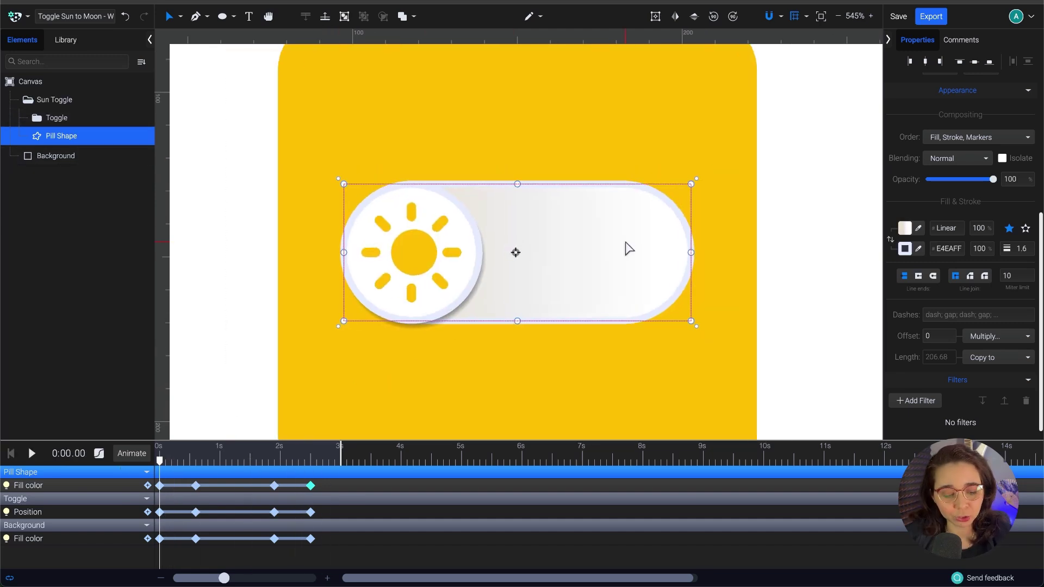
drag(161, 464, 311, 462)
key(Home)
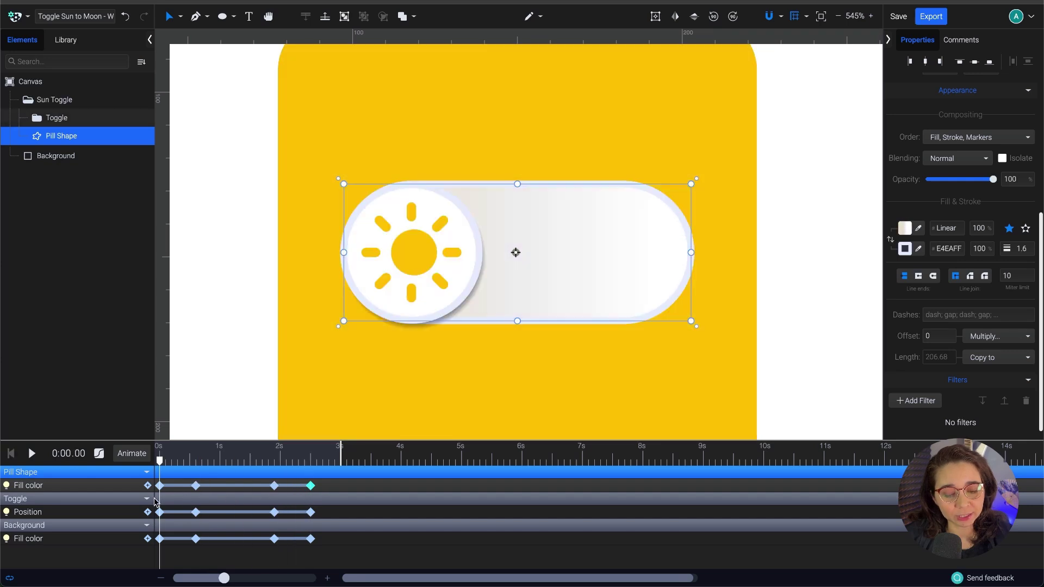
click(215, 261)
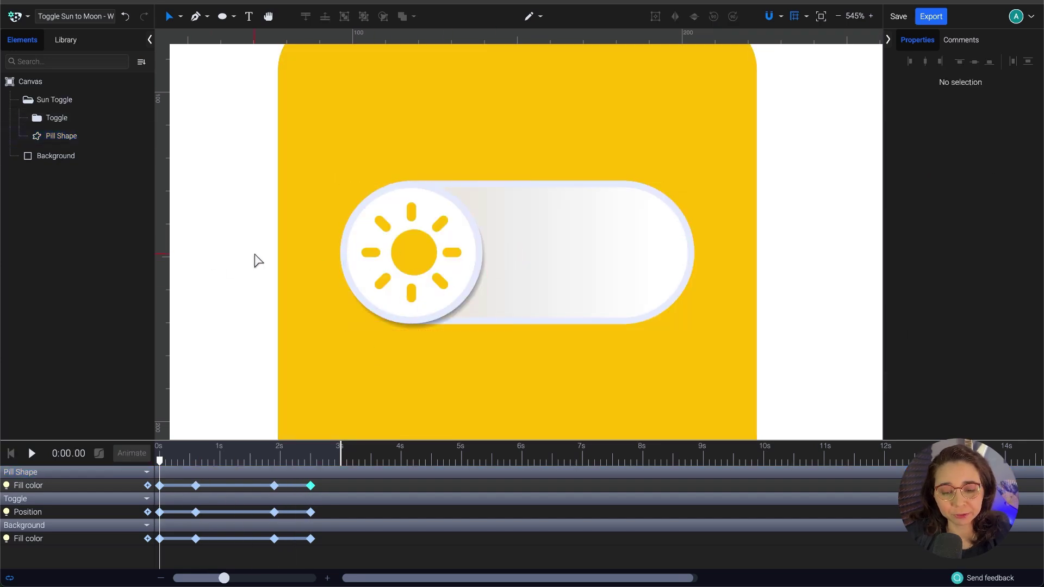
scroll(495, 223, down, 3)
scroll(503, 217, up, 1)
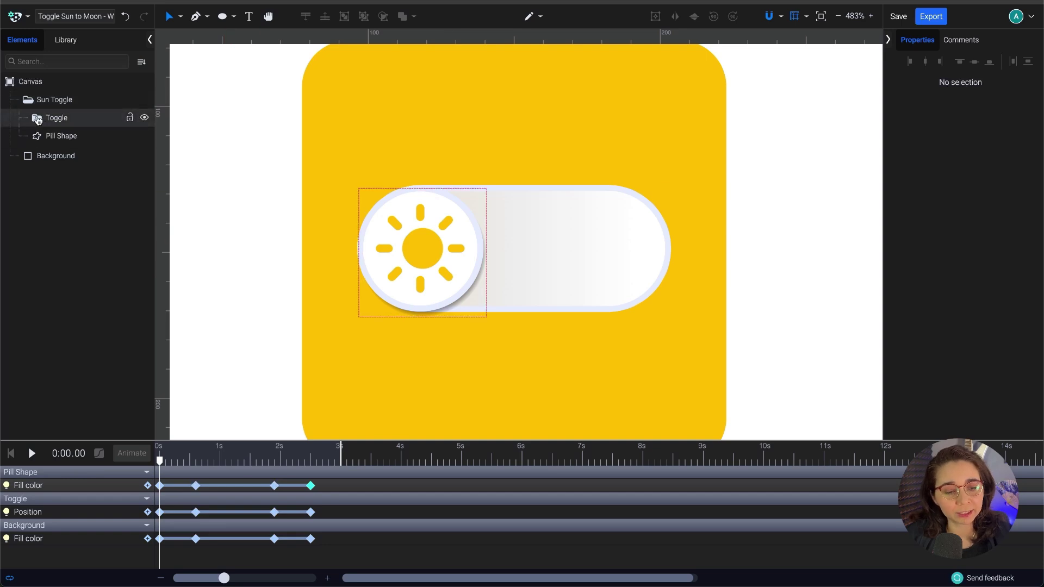
- Expand the Toggle and Sun groups, then briefly hide and re-show the Sun Circle layer
click(38, 119)
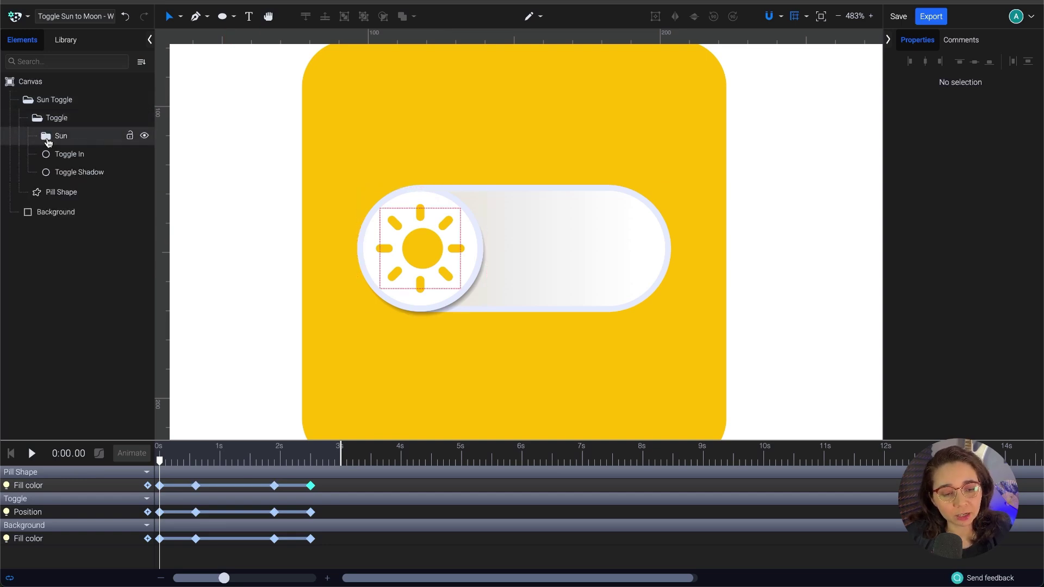
click(47, 136)
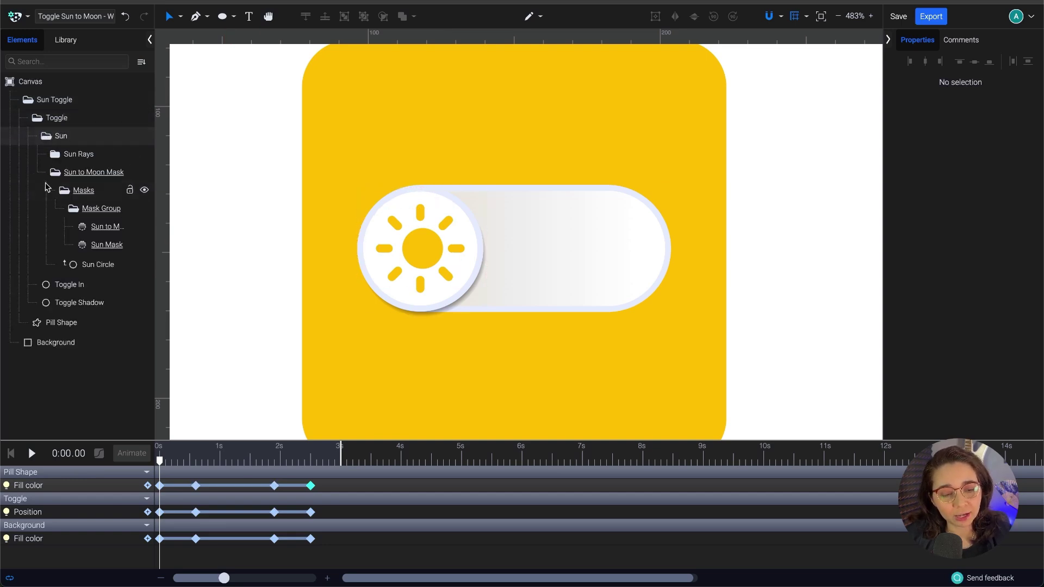
click(102, 270)
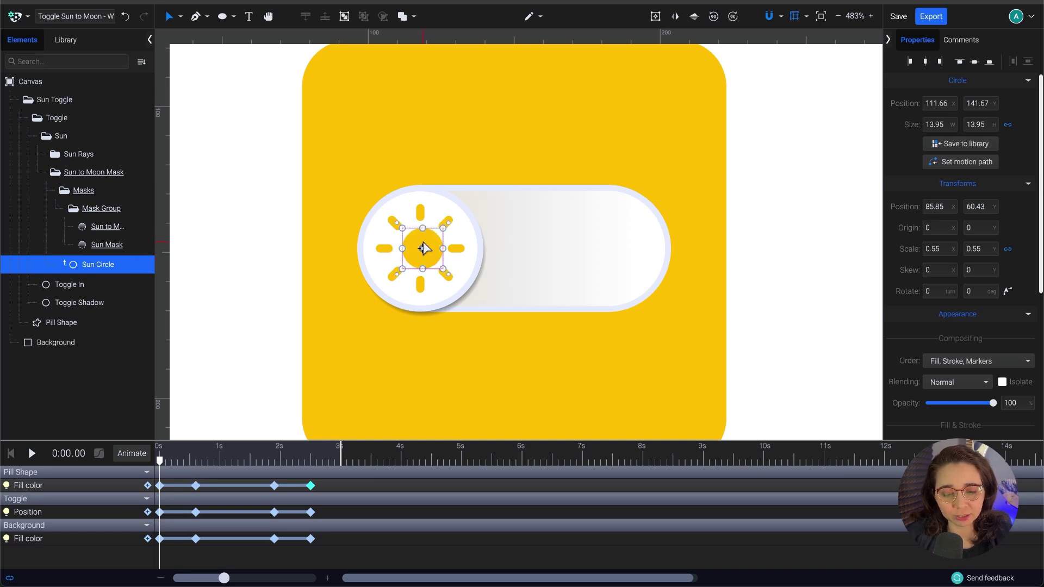
scroll(424, 249, up, 2)
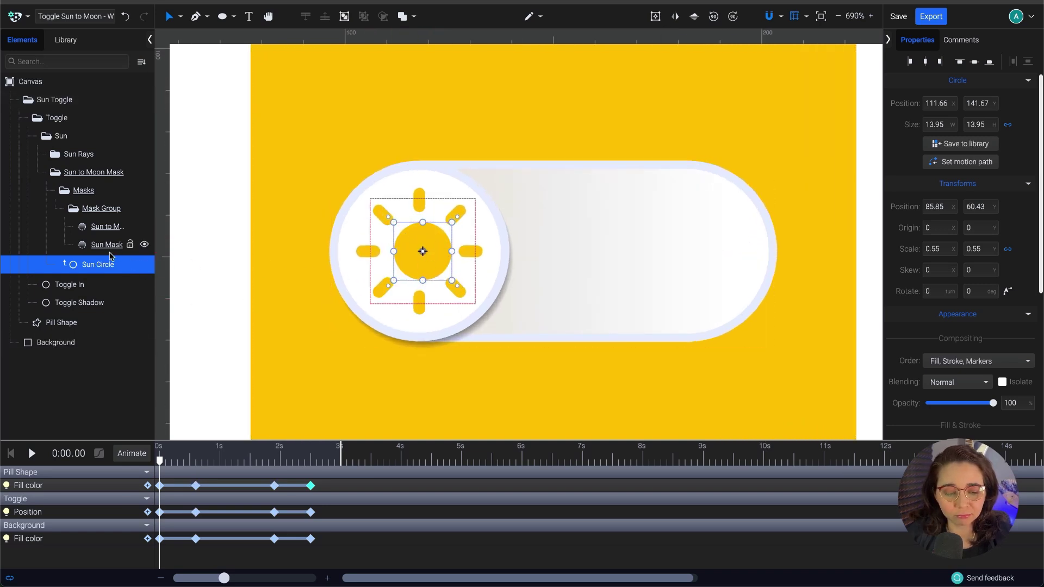
click(144, 265)
click(144, 266)
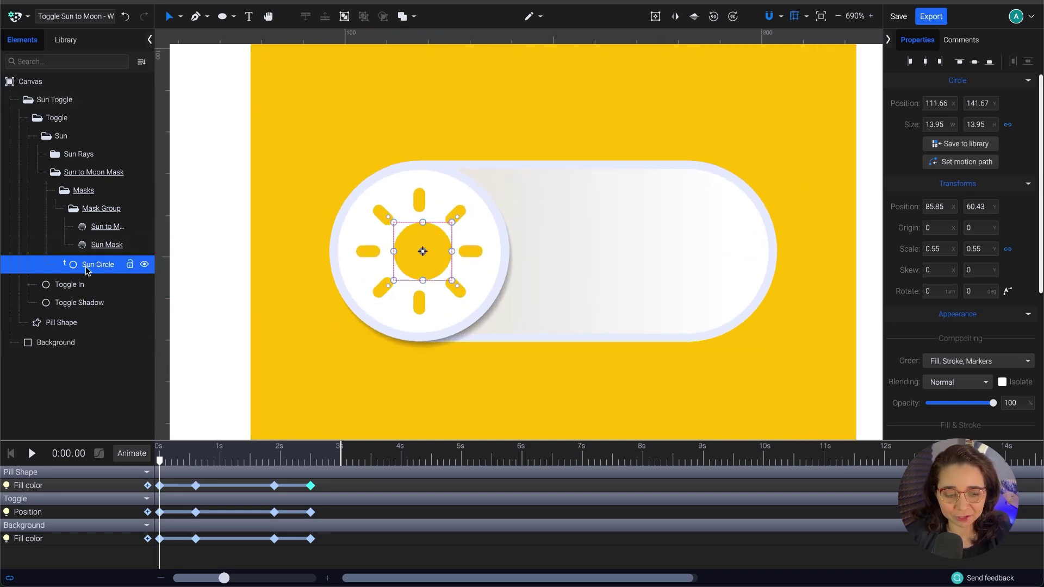
- Inspect the Sun Mask and tiny mask circle layers, then collapse Sun to Moon Mask
click(107, 245)
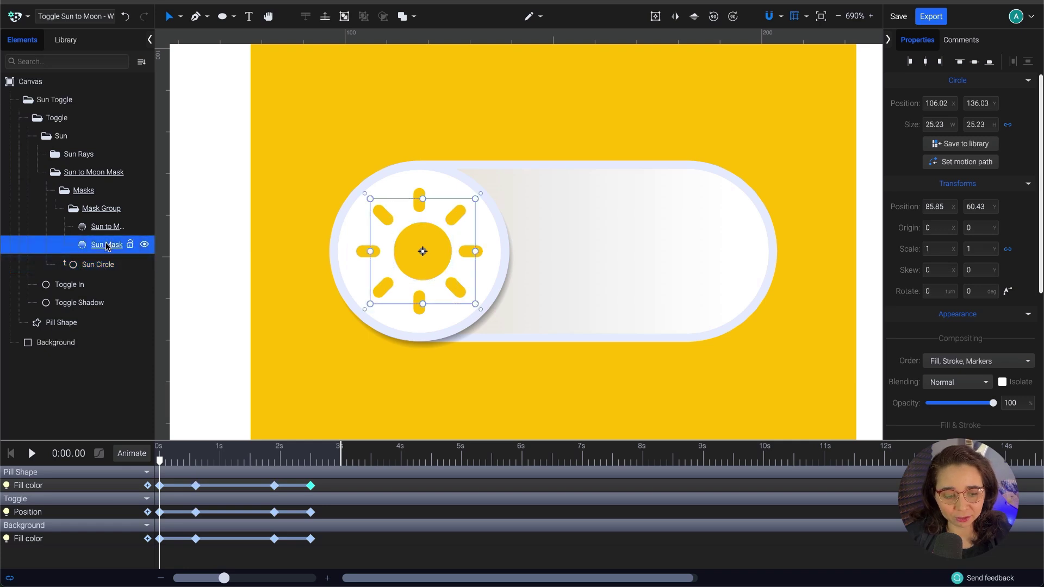
click(108, 227)
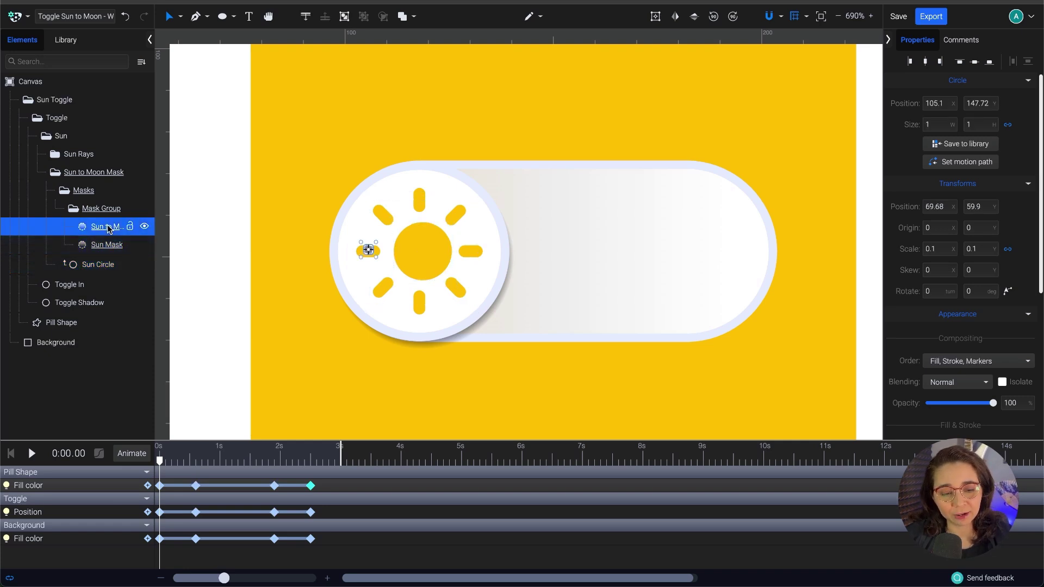
double_click(107, 229)
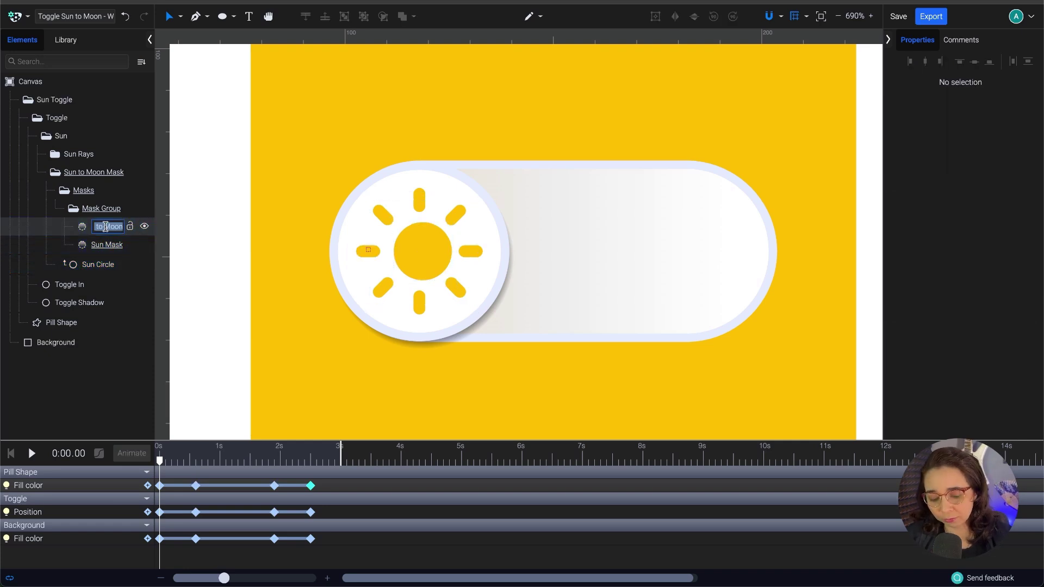
click(212, 218)
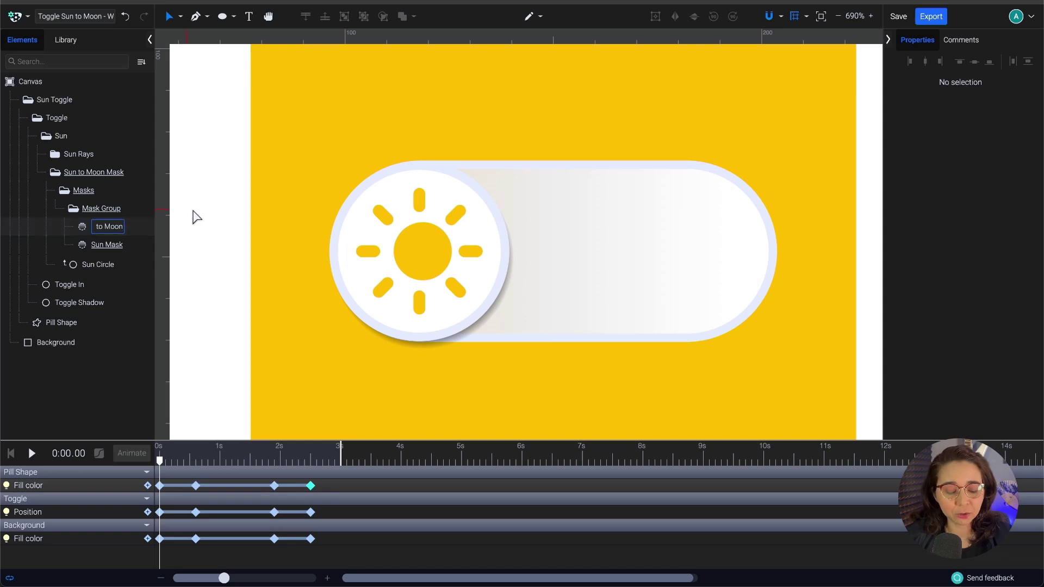
click(93, 232)
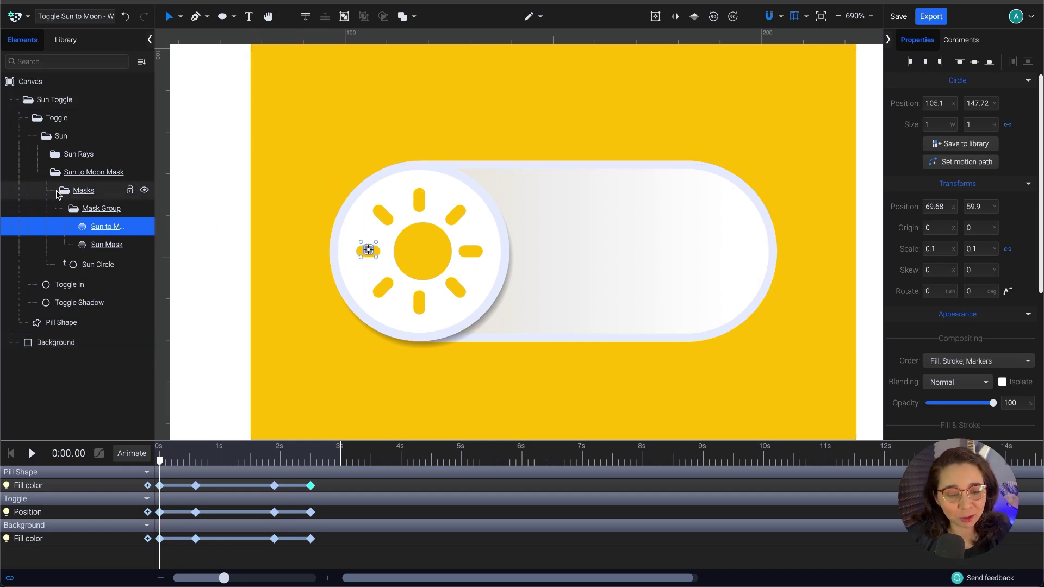
click(55, 172)
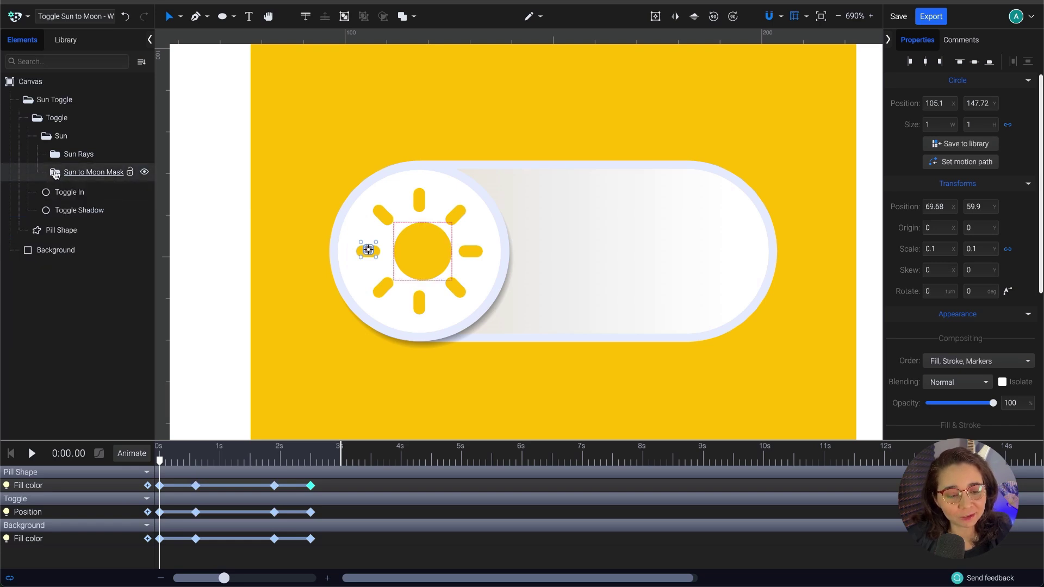
- Expand the Sun Rays group to show its eight Line layers and select the top-left ray
click(112, 154)
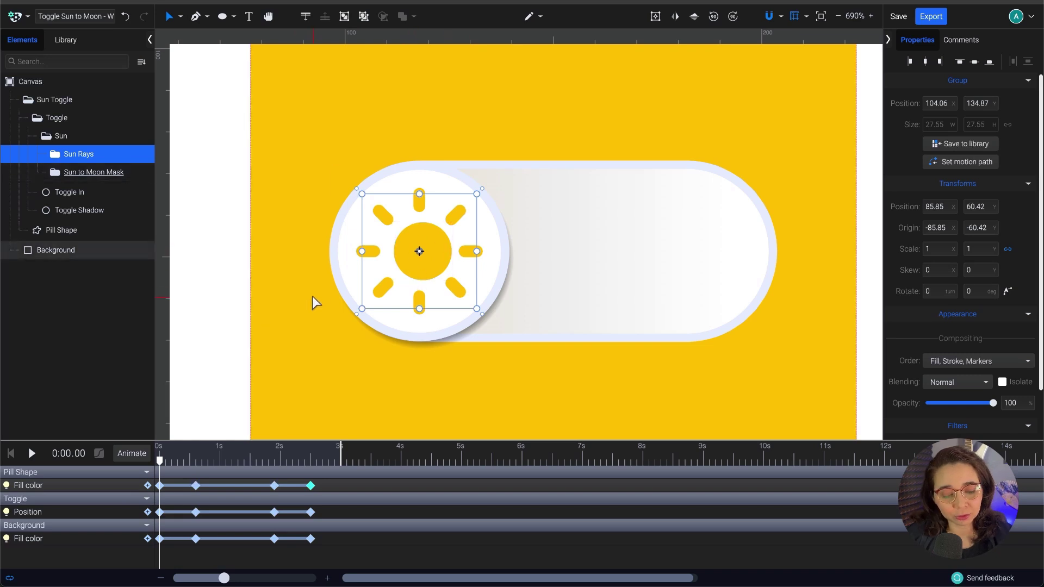
click(55, 154)
click(109, 178)
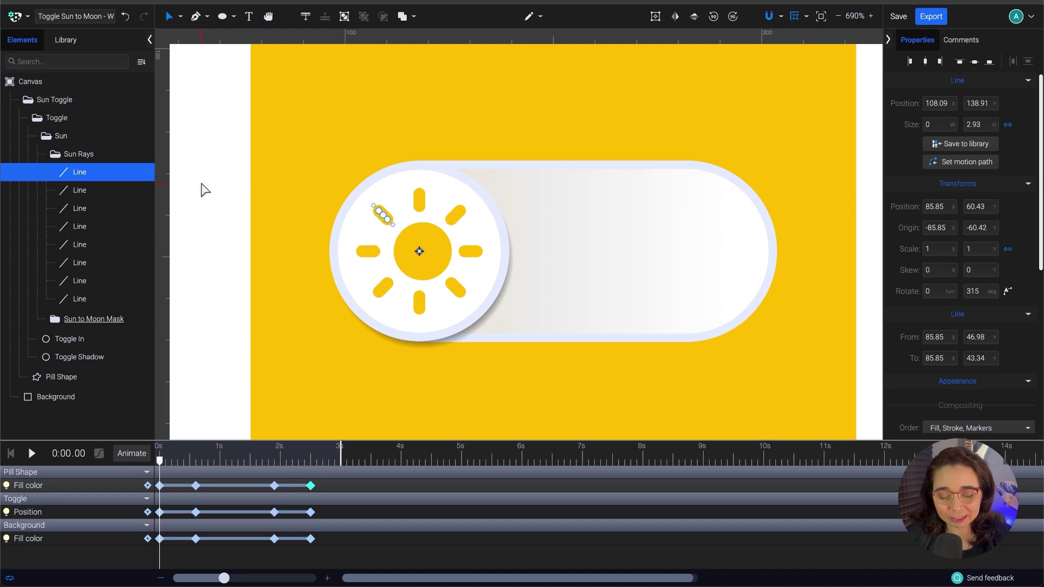
- Add a Stroke color track to the top-left ray and set it to C97BFF at 0.6 s
click(132, 453)
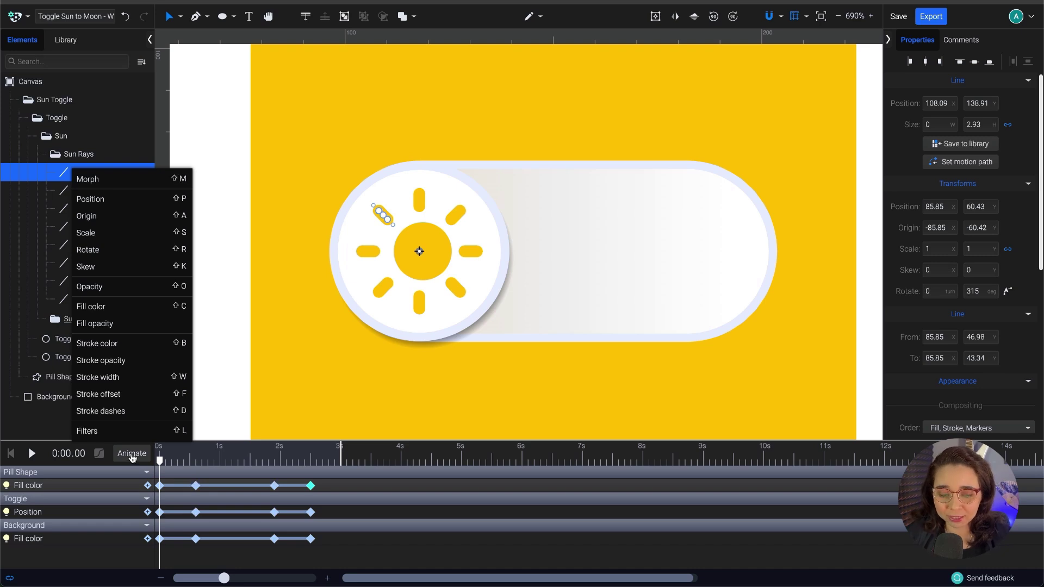
click(136, 350)
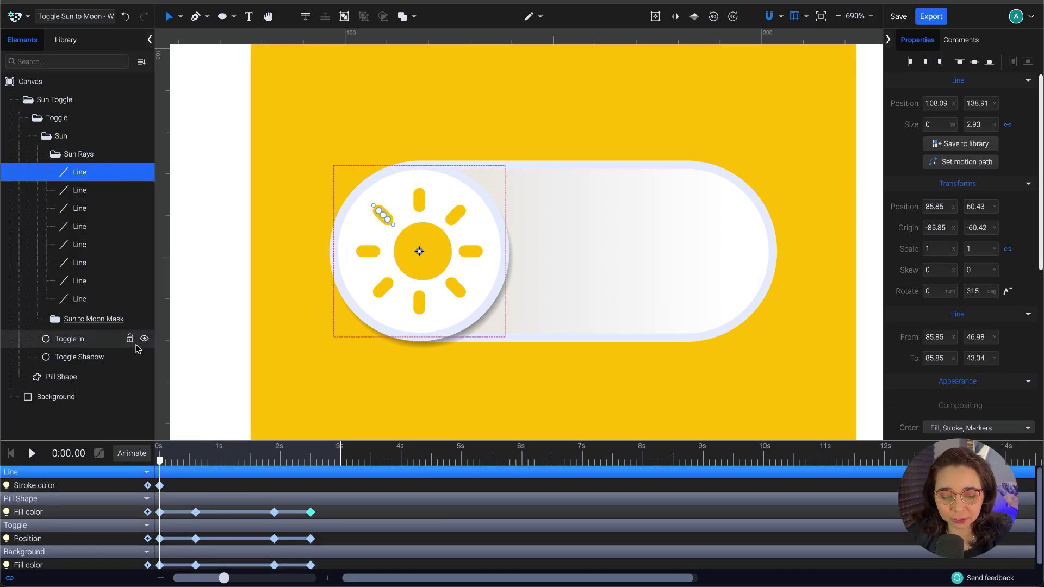
drag(160, 464, 201, 481)
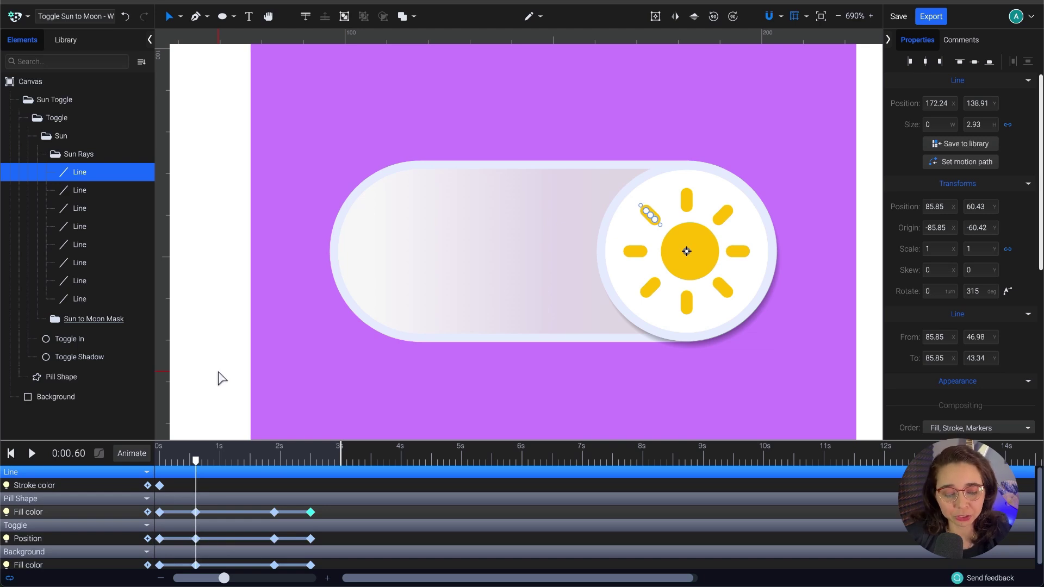
scroll(988, 188, down, 2)
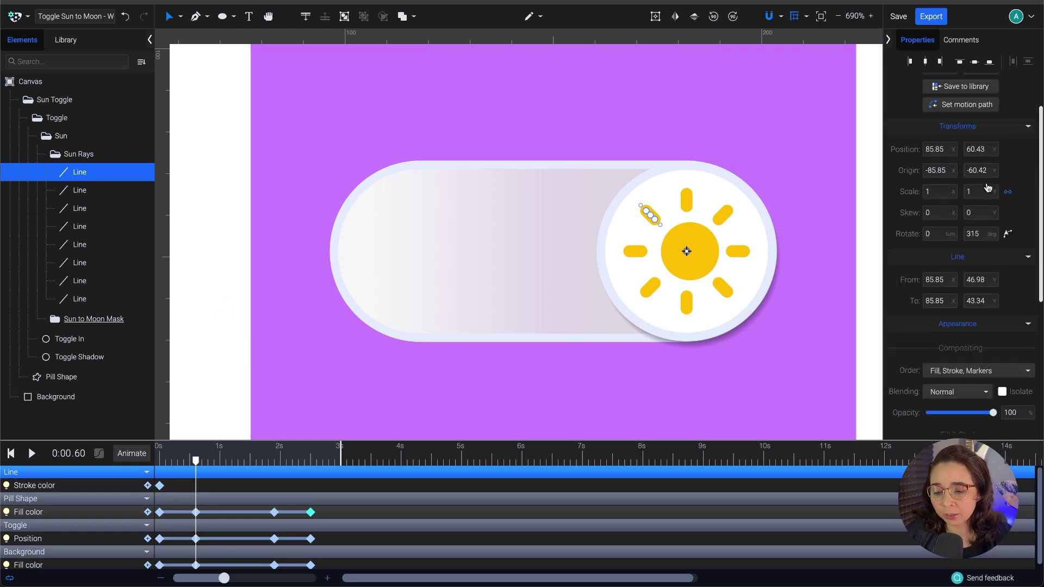
scroll(988, 190, down, 7)
click(950, 296)
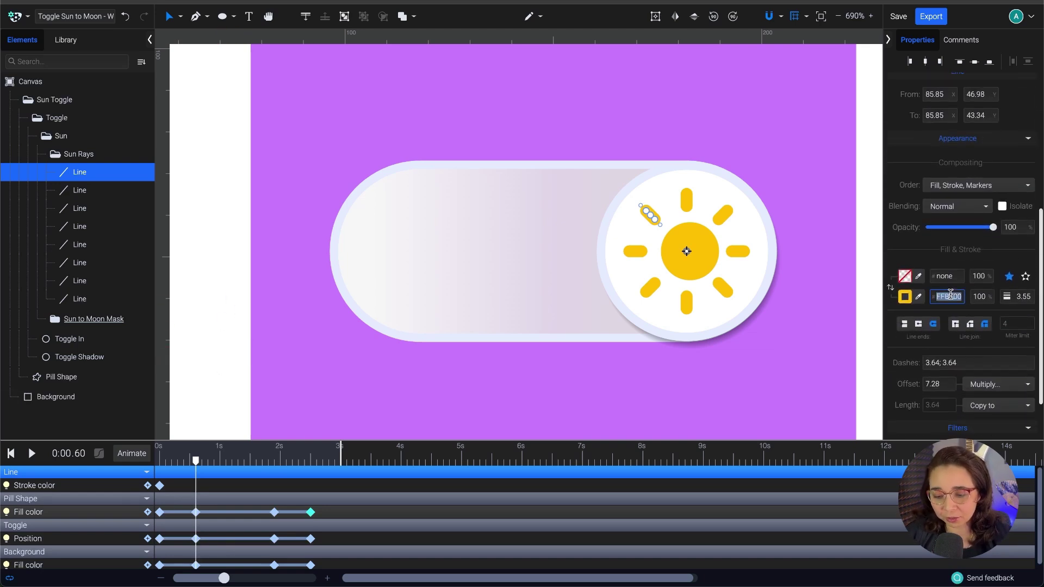
text(C97BFF)
key(Return)
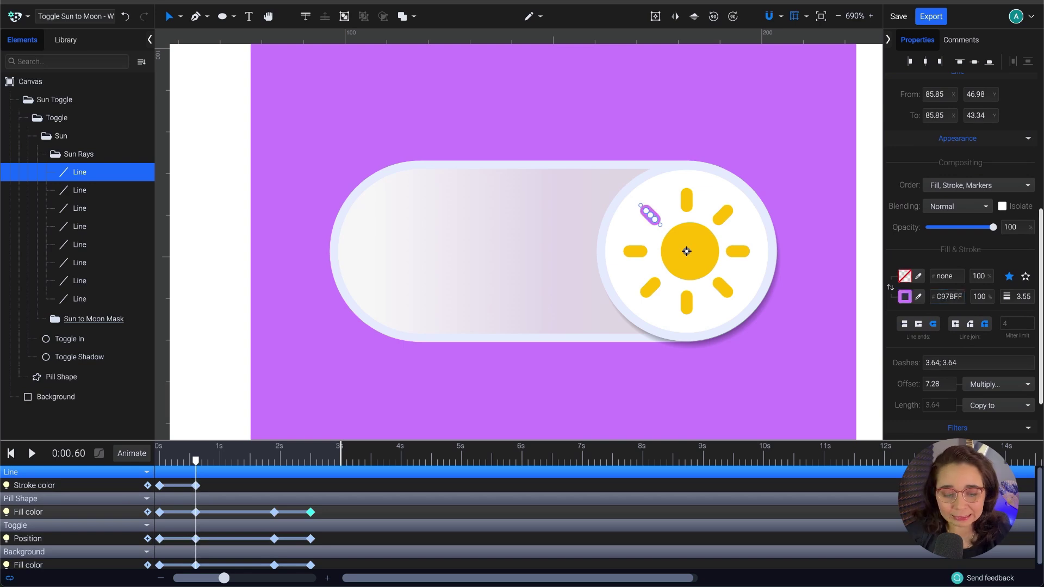
- Hold the purple stroke with a keyframe at 1.9 s and return to yellow at 2.5 s
click(195, 485)
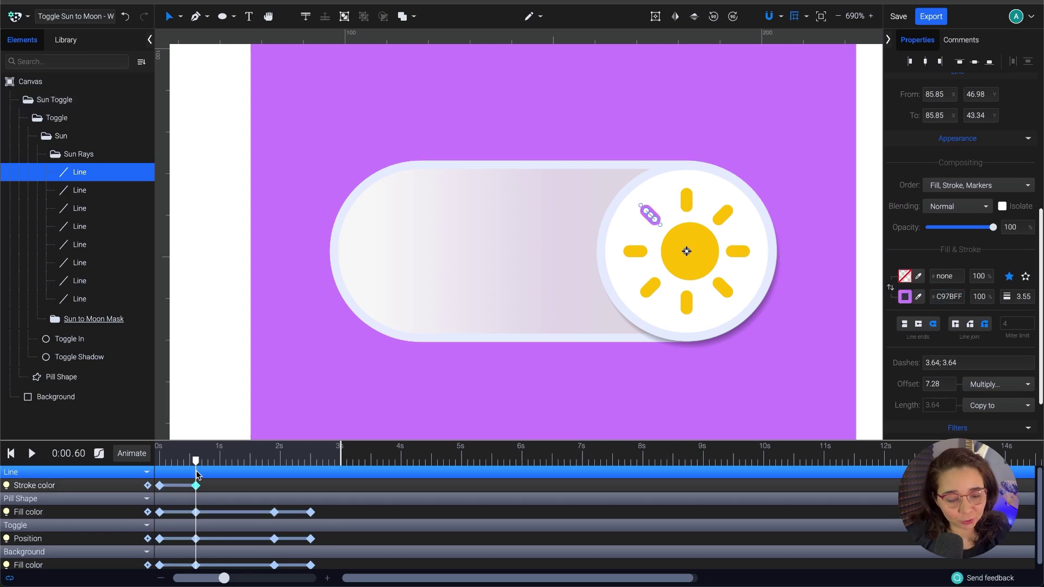
drag(197, 465, 274, 462)
double_click(275, 486)
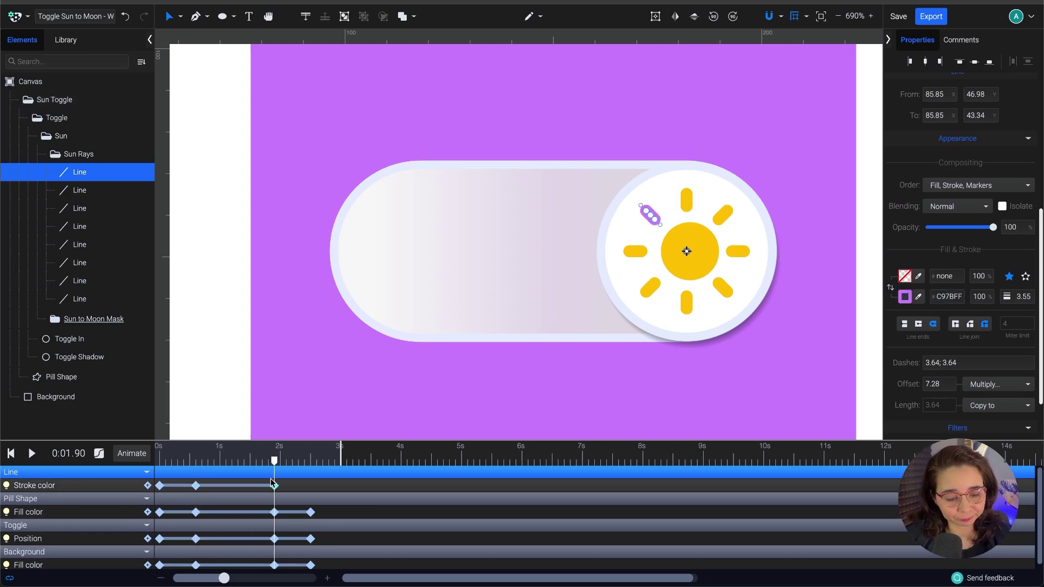
click(159, 485)
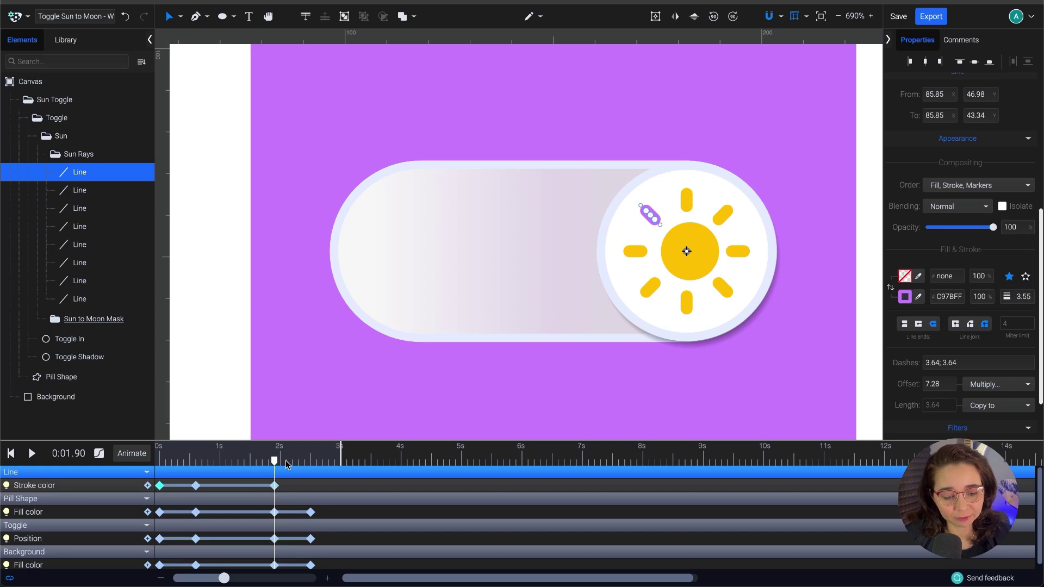
drag(275, 464, 145, 460)
key(ctrl+v)
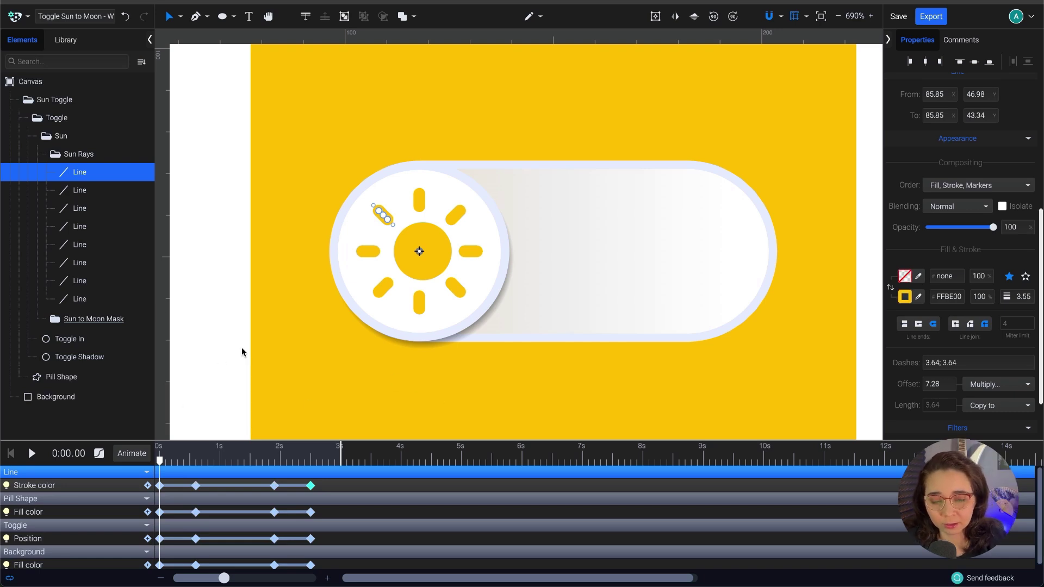
- Preview the stroke colour animation, rewind to the start, and check the easing options
key(space)
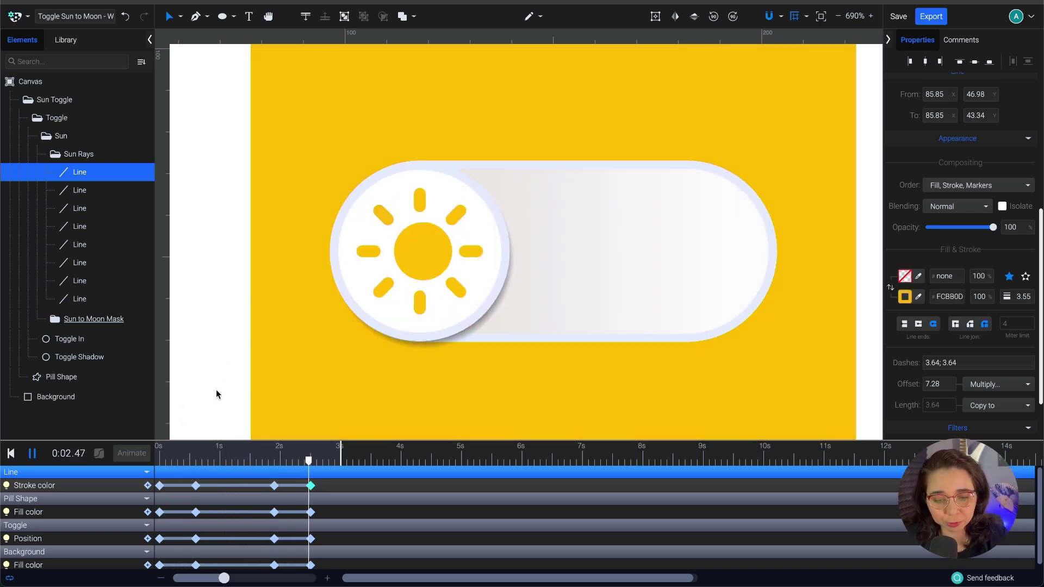
key(space)
drag(323, 462, 139, 462)
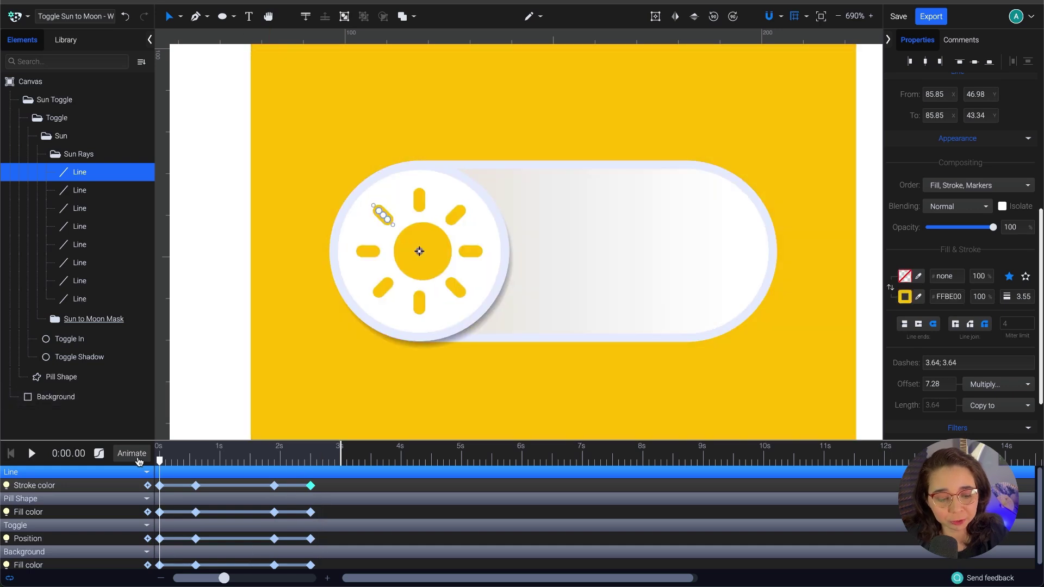
click(100, 455)
click(100, 455)
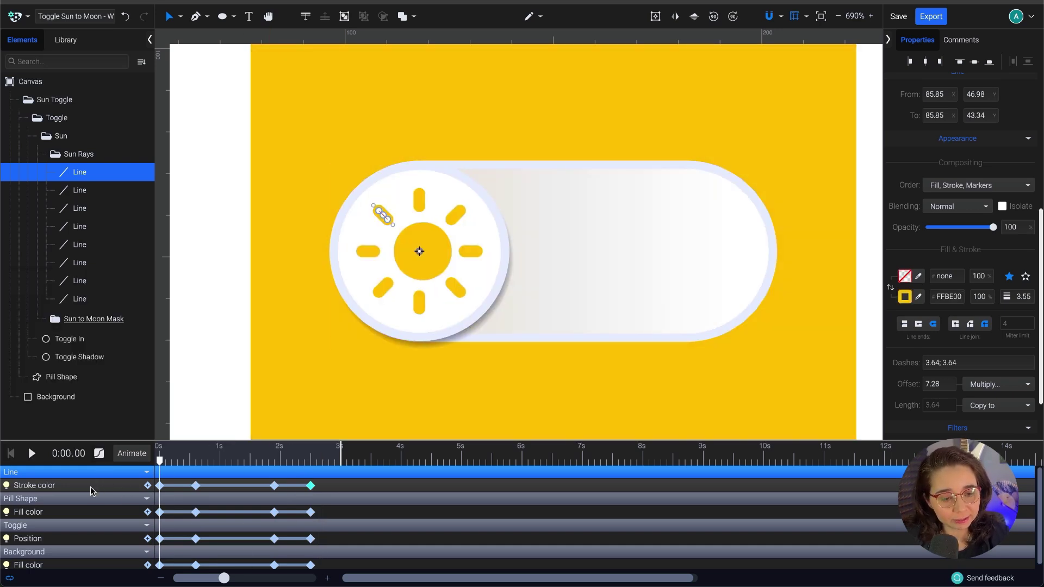
- Add a Stroke width track and set the ray's stroke width to 0 at 0.60 s
click(126, 454)
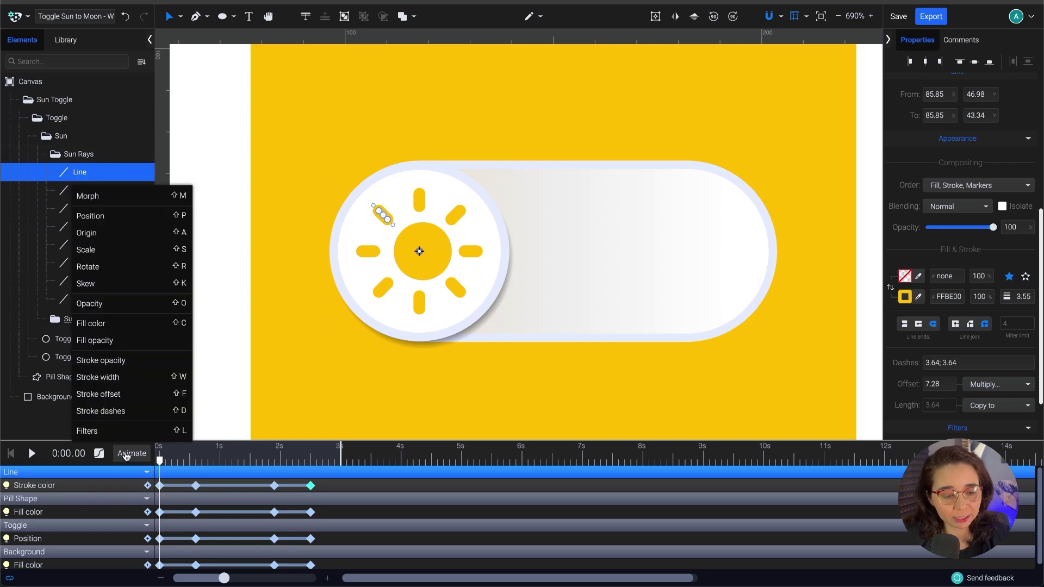
click(139, 377)
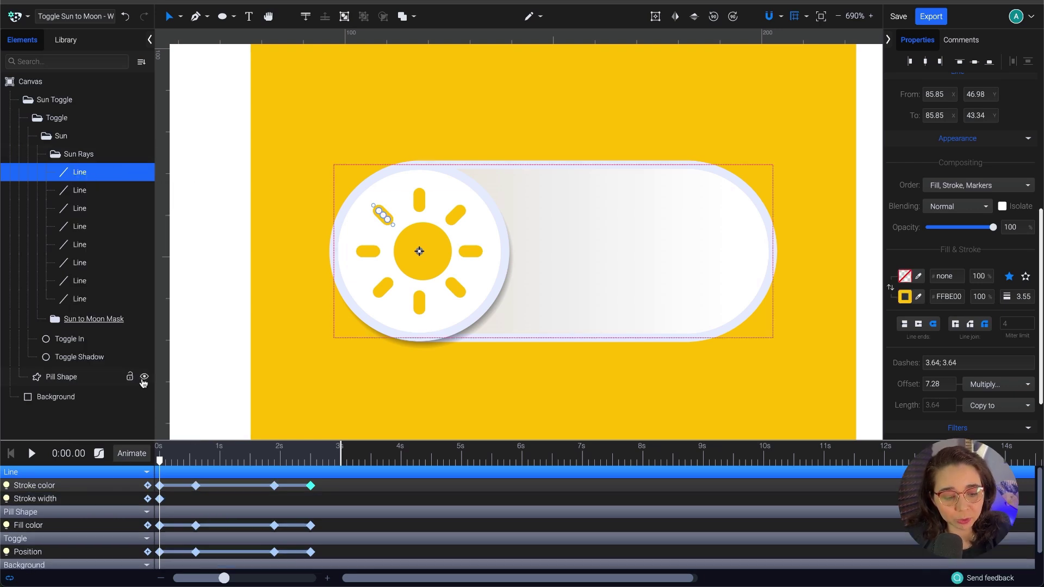
click(160, 499)
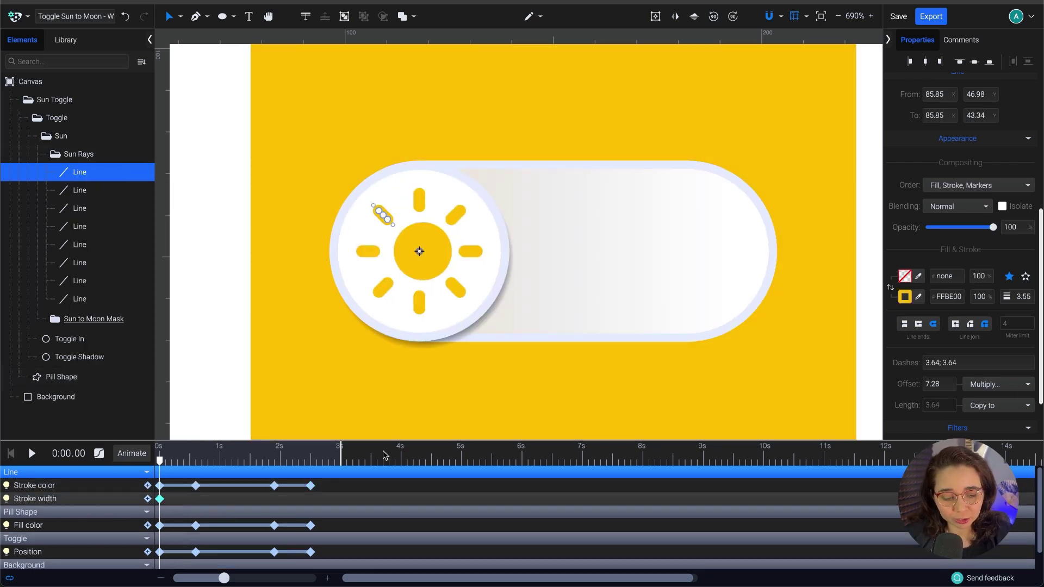
drag(160, 460, 196, 461)
double_click(1025, 297)
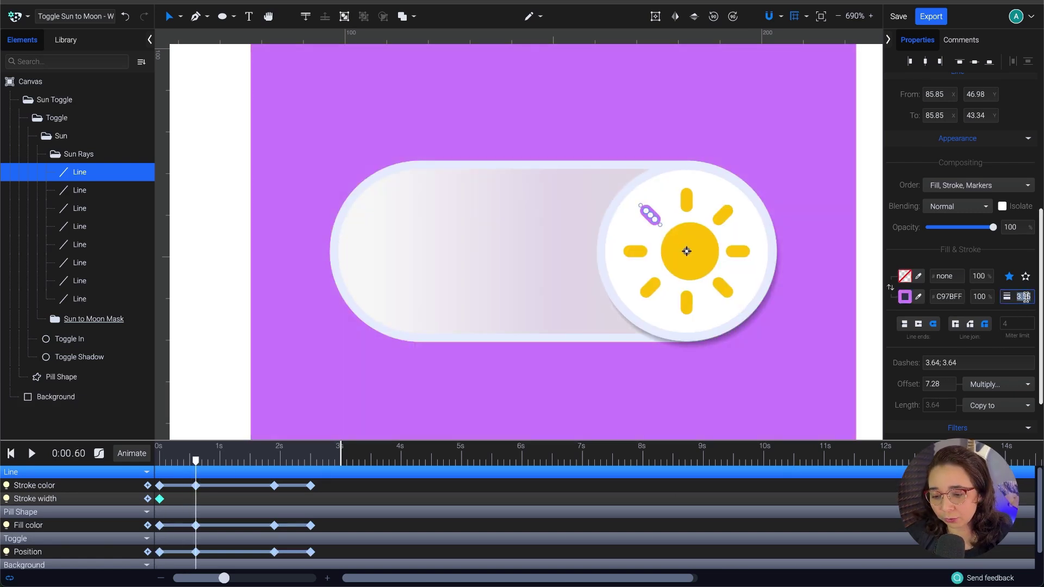
text(0)
key(Return)
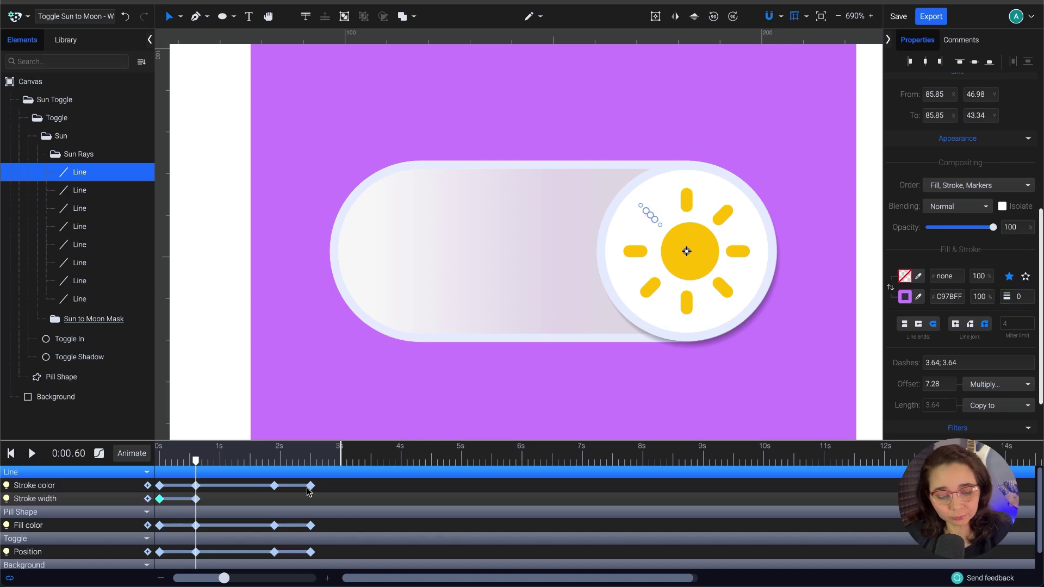
- Paste stroke width keyframes at 1.90 s (0) and 2.50 s (3.55), then preview
click(195, 498)
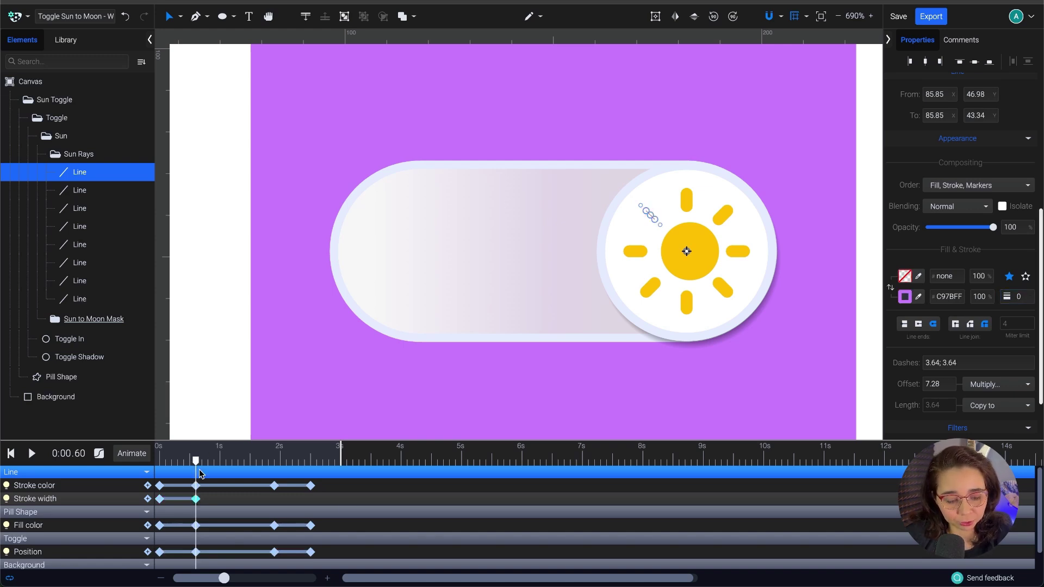
drag(195, 462, 277, 486)
key(ctrl+v)
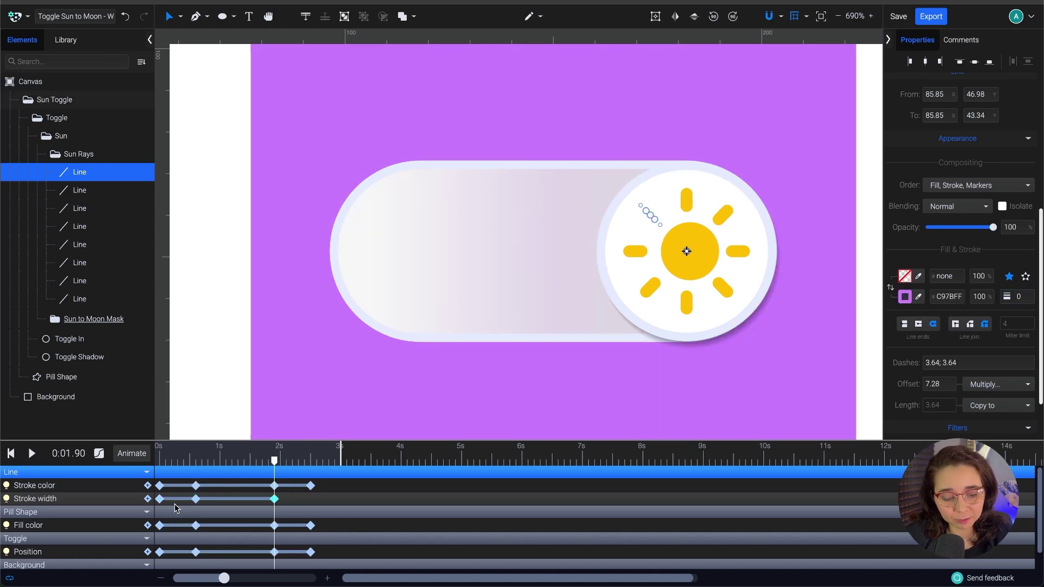
drag(276, 463, 310, 461)
key(ctrl+v)
key(space)
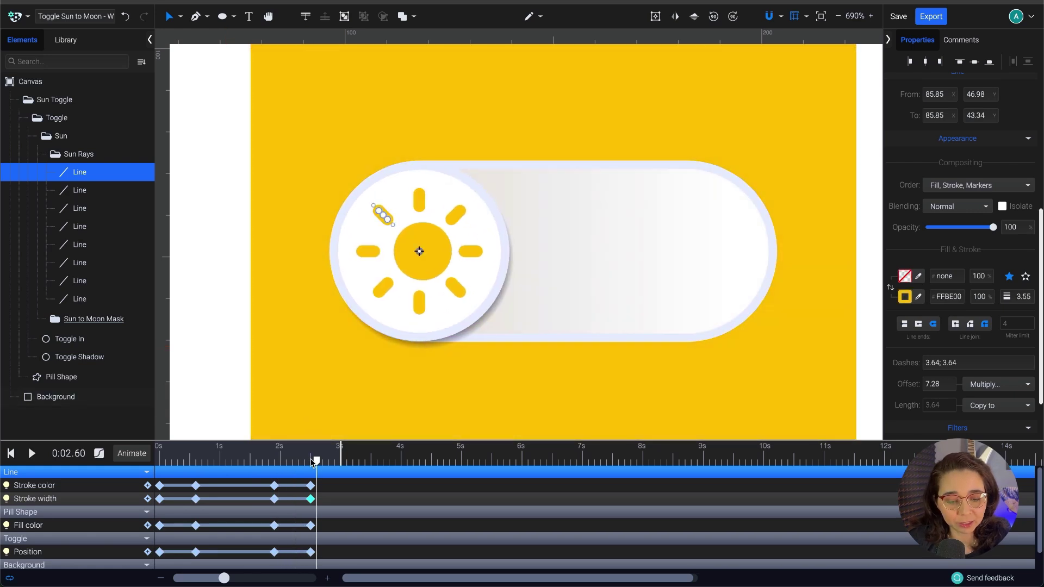
drag(313, 462, 159, 461)
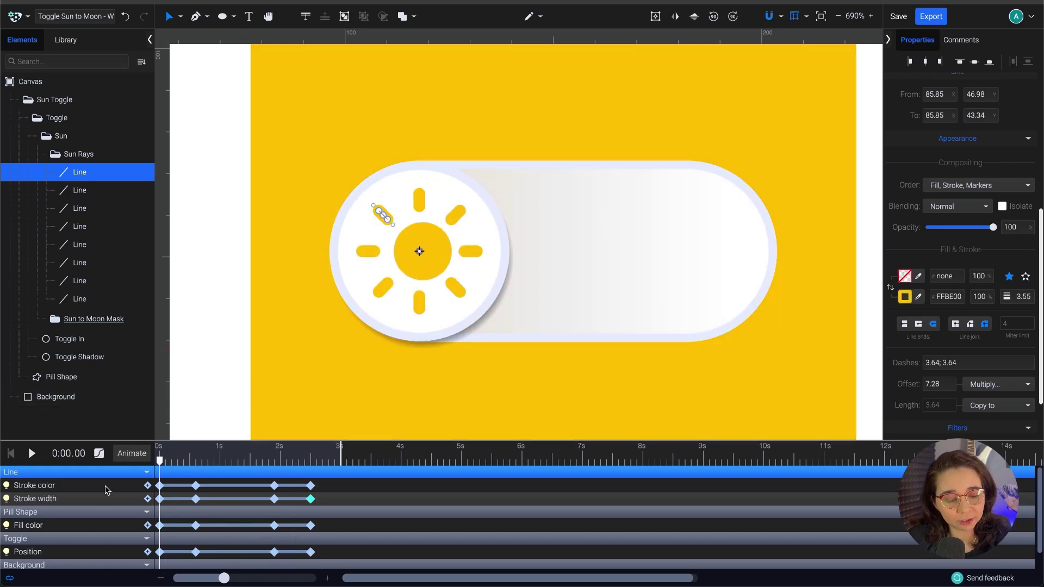
click(130, 458)
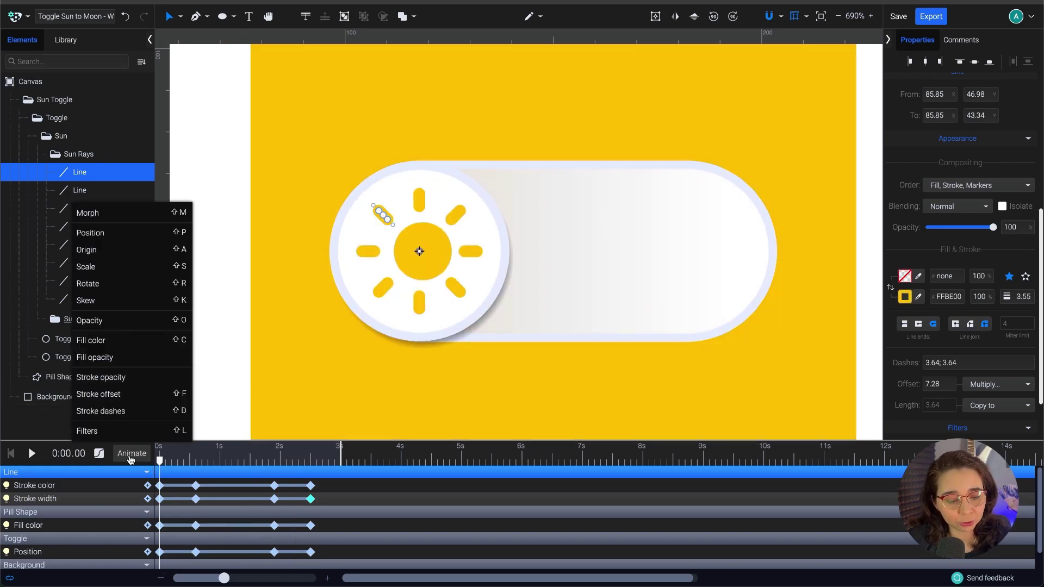
- Add a Stroke offset track and inspect the ray's dash and 7.28 Offset values
click(142, 398)
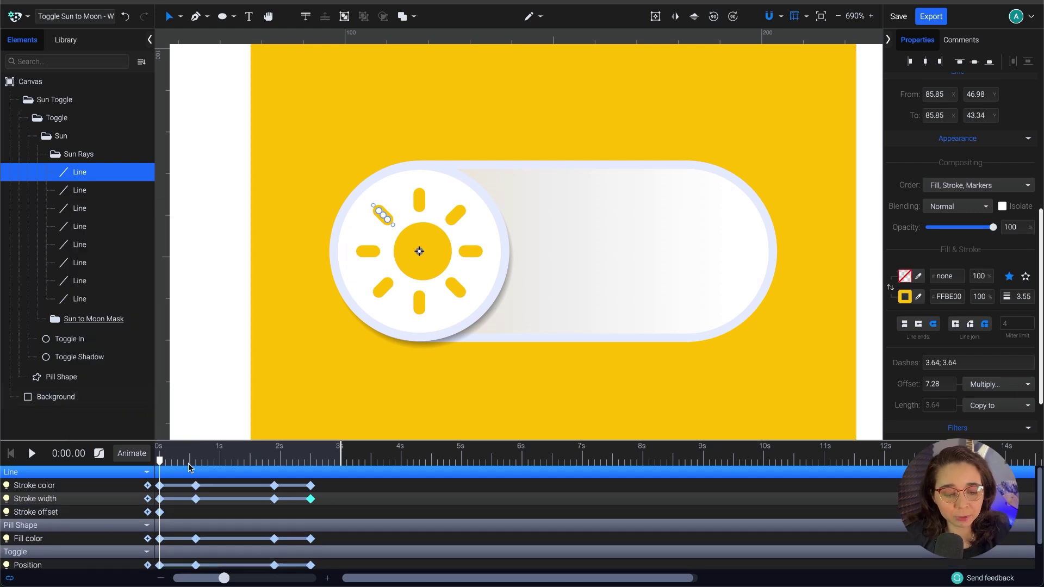
scroll(951, 256, down, 2)
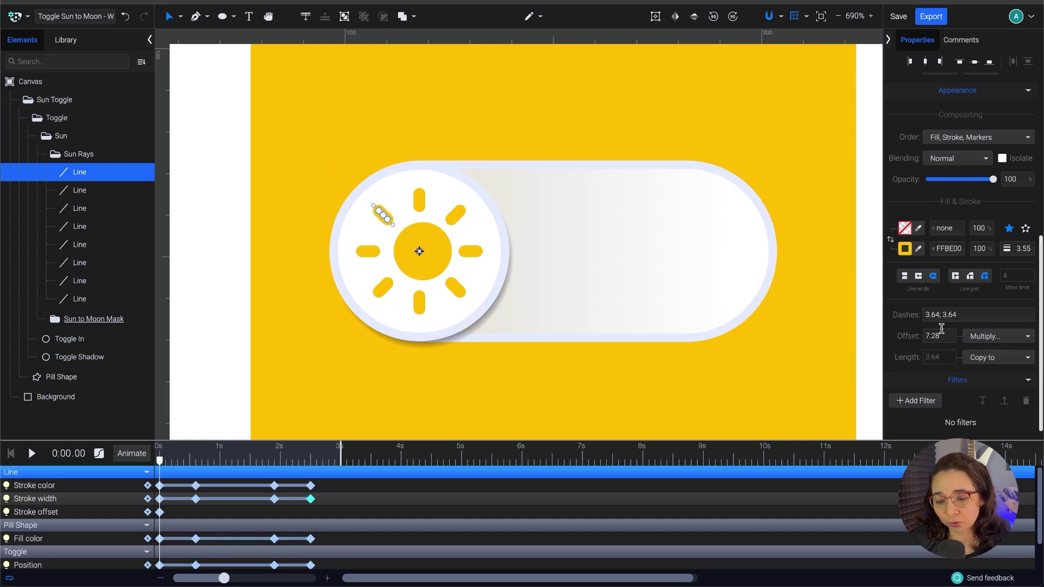
drag(941, 315, 912, 317)
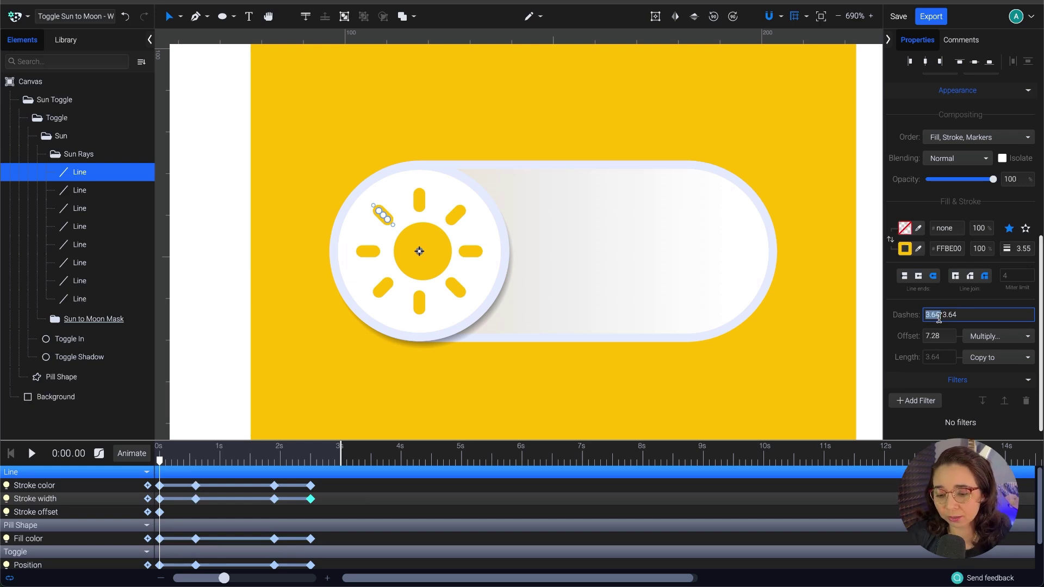
double_click(939, 337)
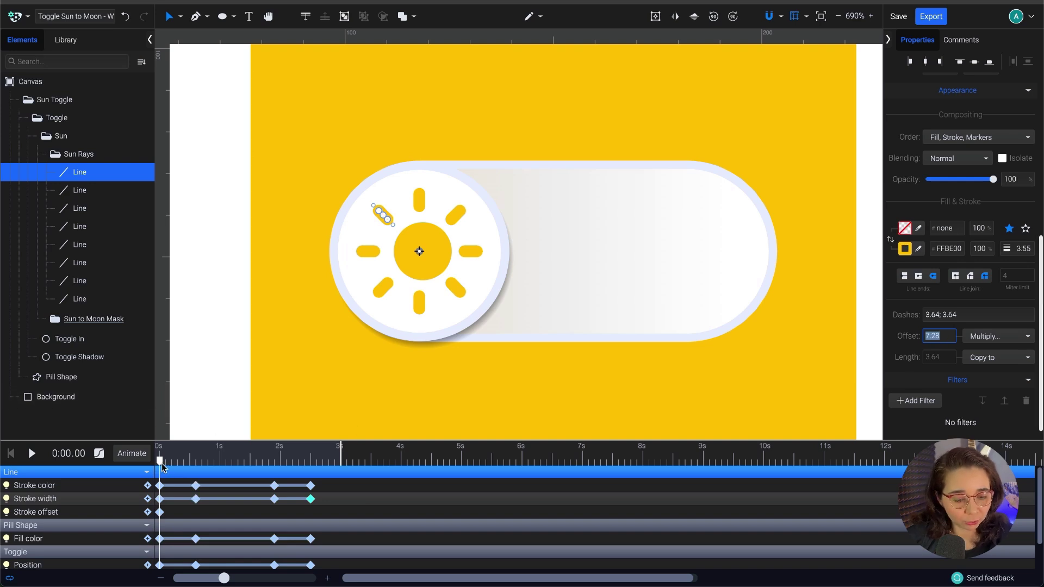
- Set the ray's stroke offset to 3.64 with a keyframe at 0.60 s
click(197, 474)
click(147, 512)
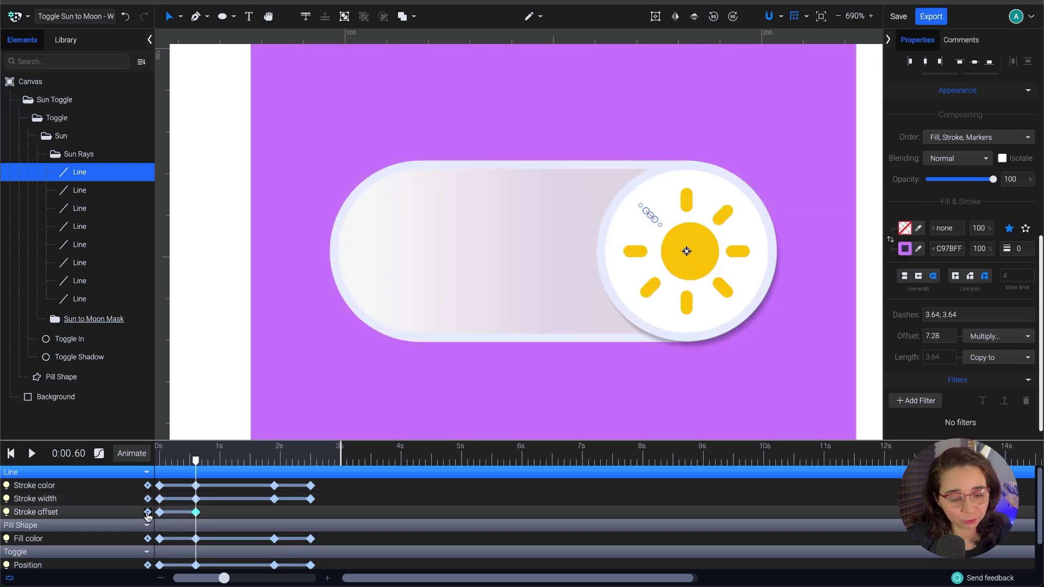
double_click(946, 335)
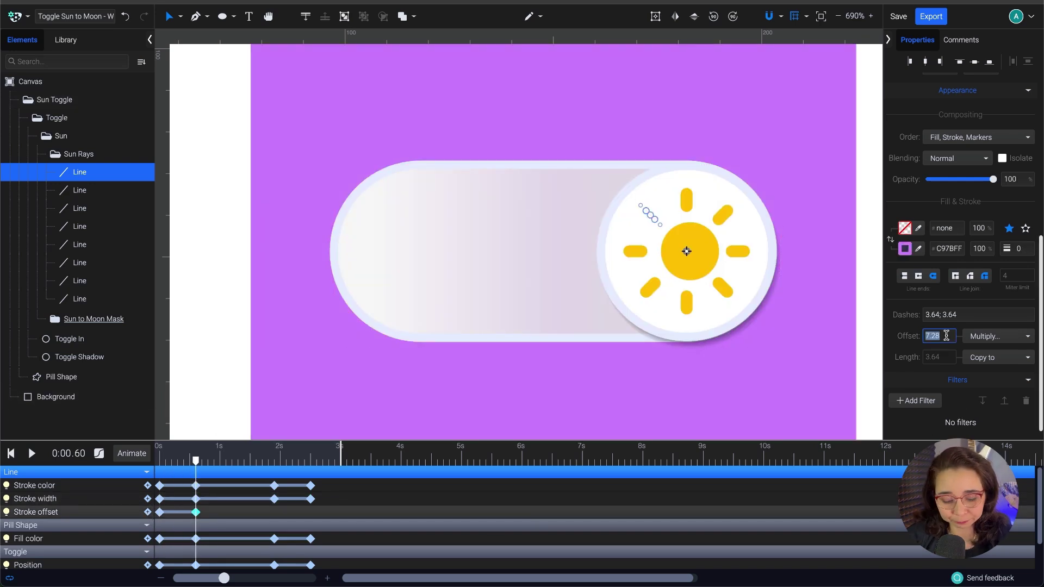
text(3.64)
key(Return)
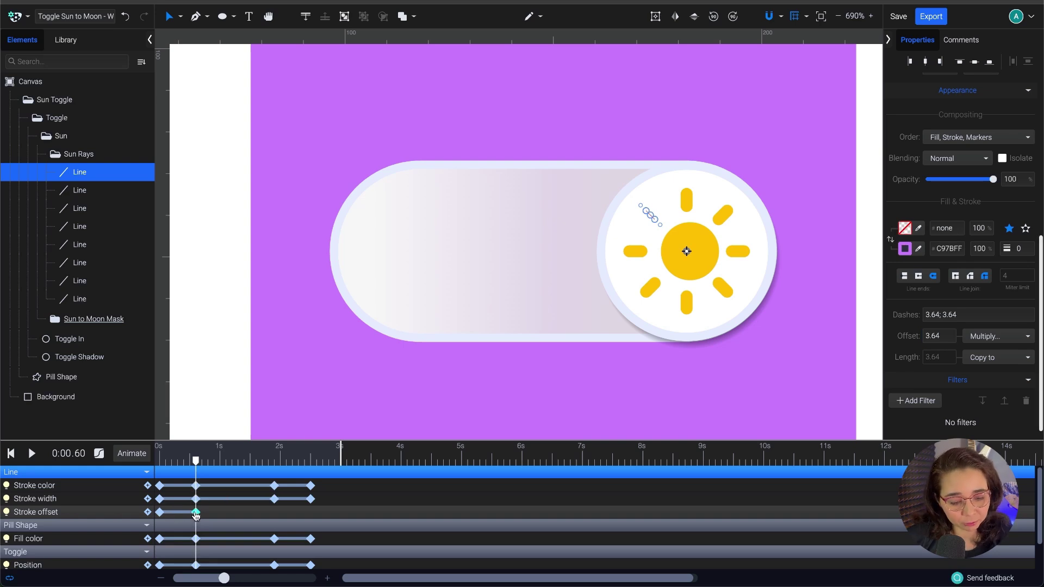
- Paste a stroke offset keyframe at 2.50 s and preview the animation from the start
drag(197, 463, 315, 473)
key(ctrl+v)
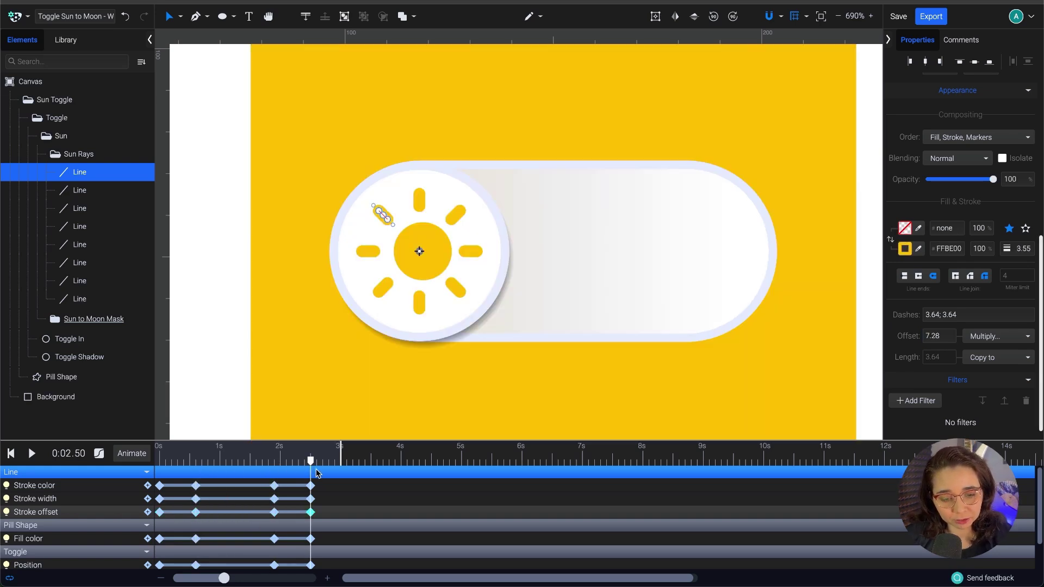
key(Home)
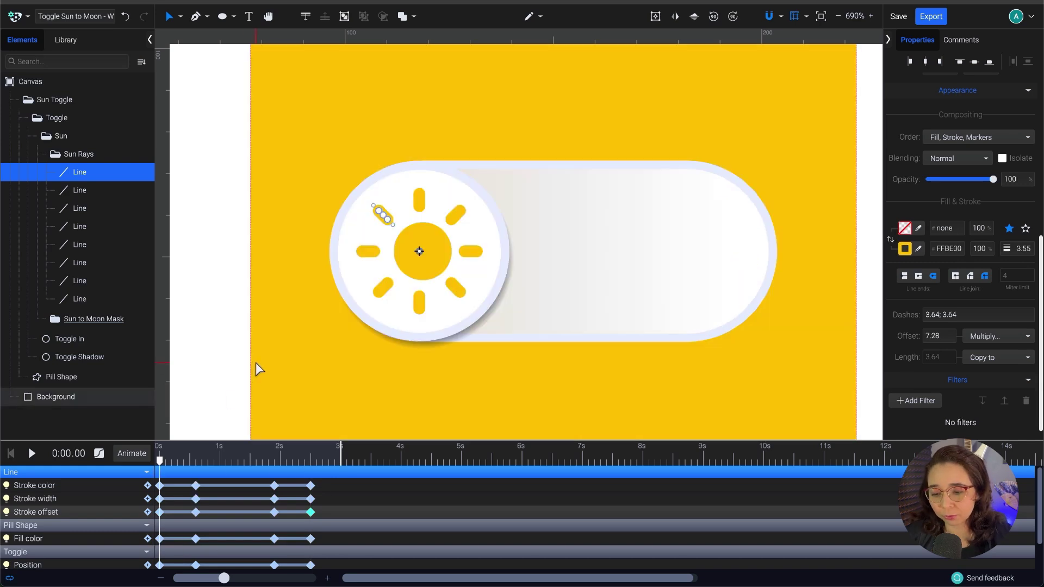
key(space)
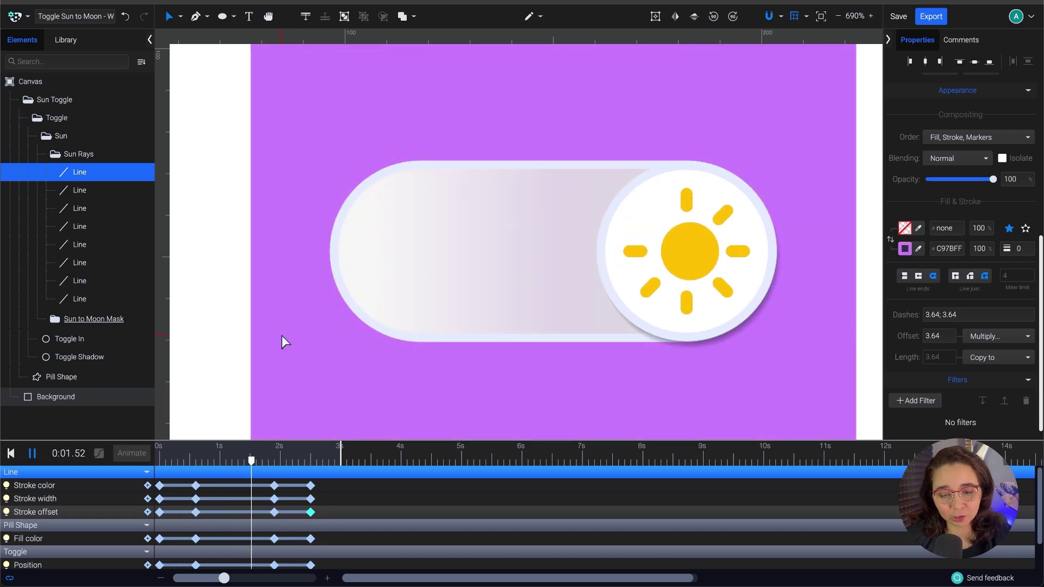
key(space)
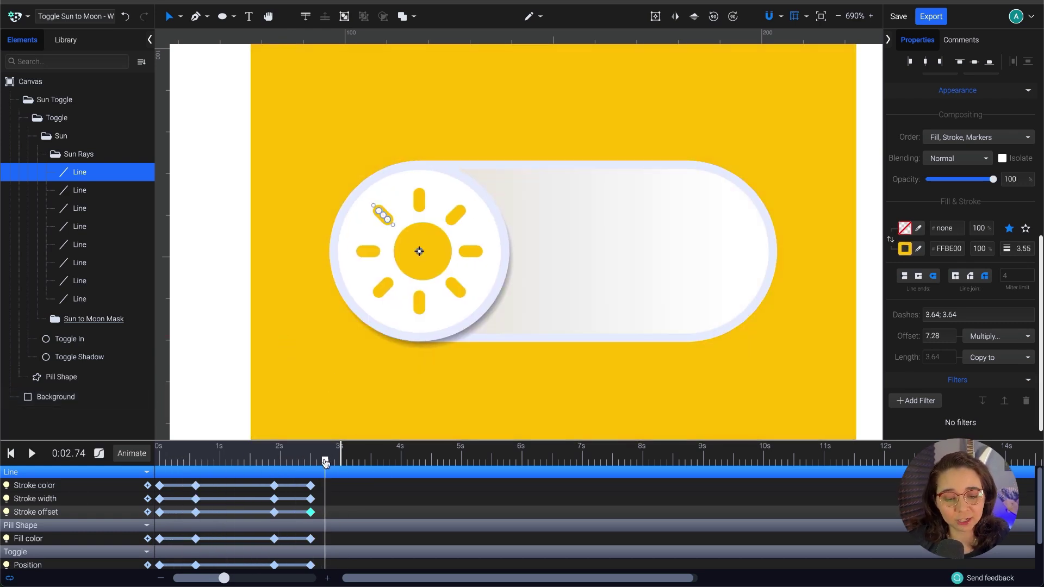
- Select the ray's stroke colour, width and offset keyframes, apply Ease In Out Quart, and preview
click(159, 459)
click(77, 489)
shift+click(76, 499)
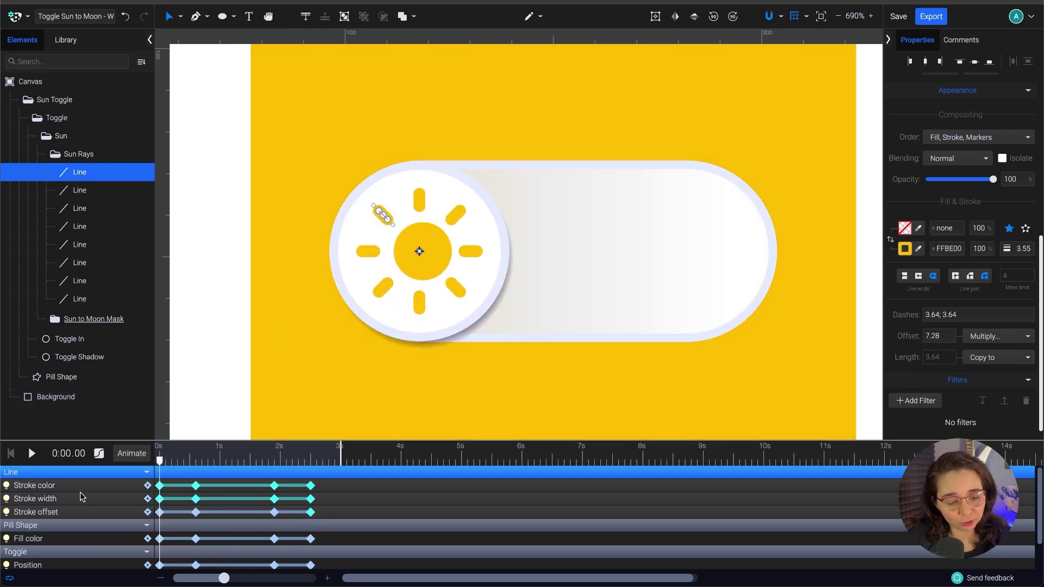
click(99, 453)
scroll(195, 364, down, 5)
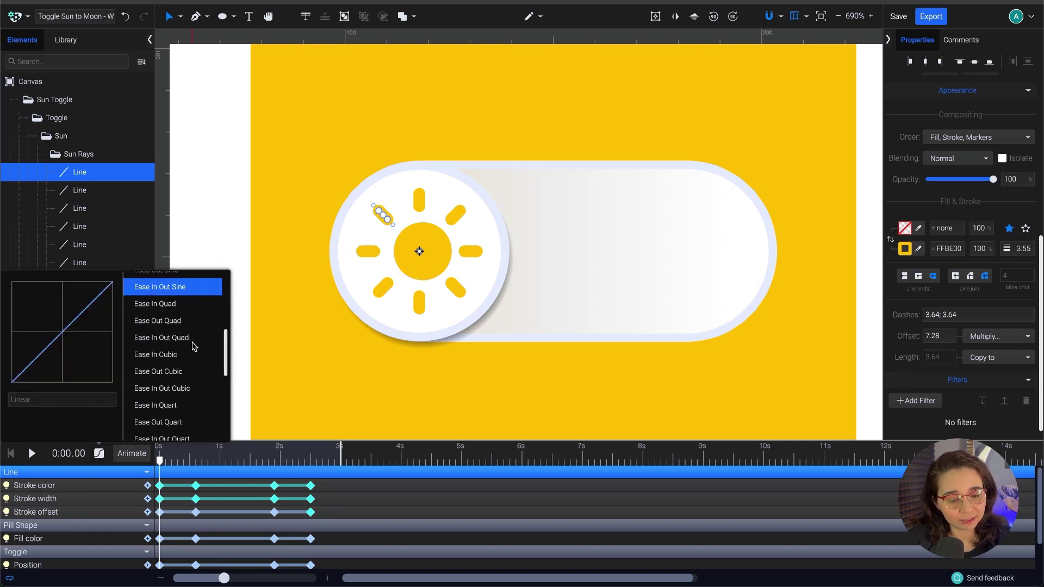
click(179, 373)
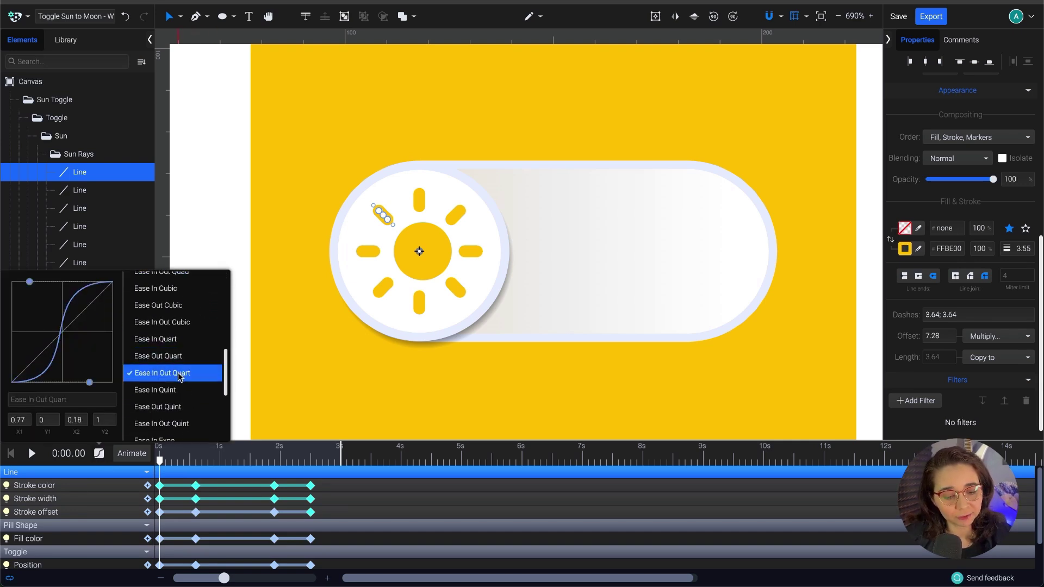
click(233, 189)
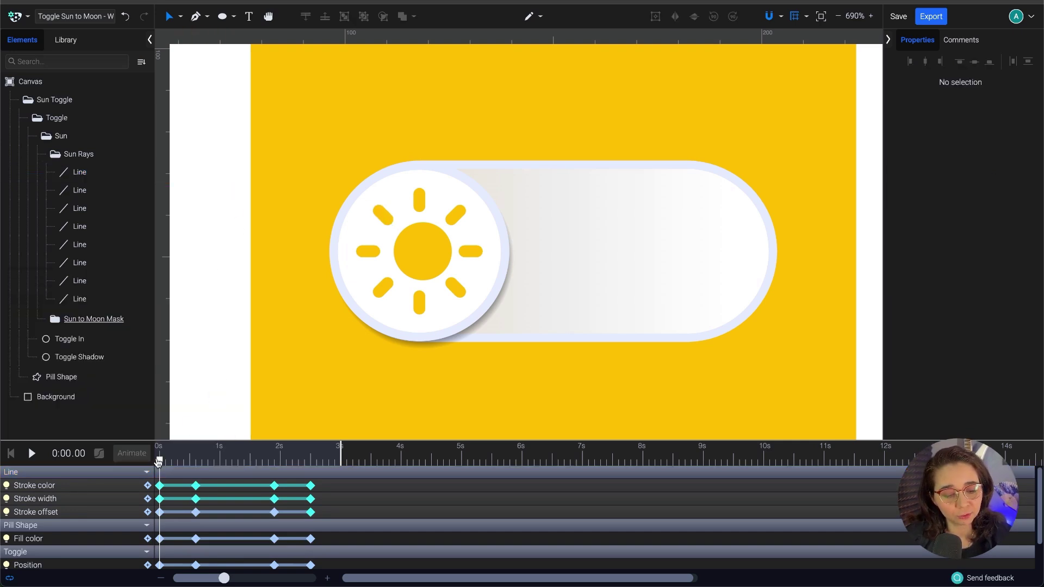
key(space)
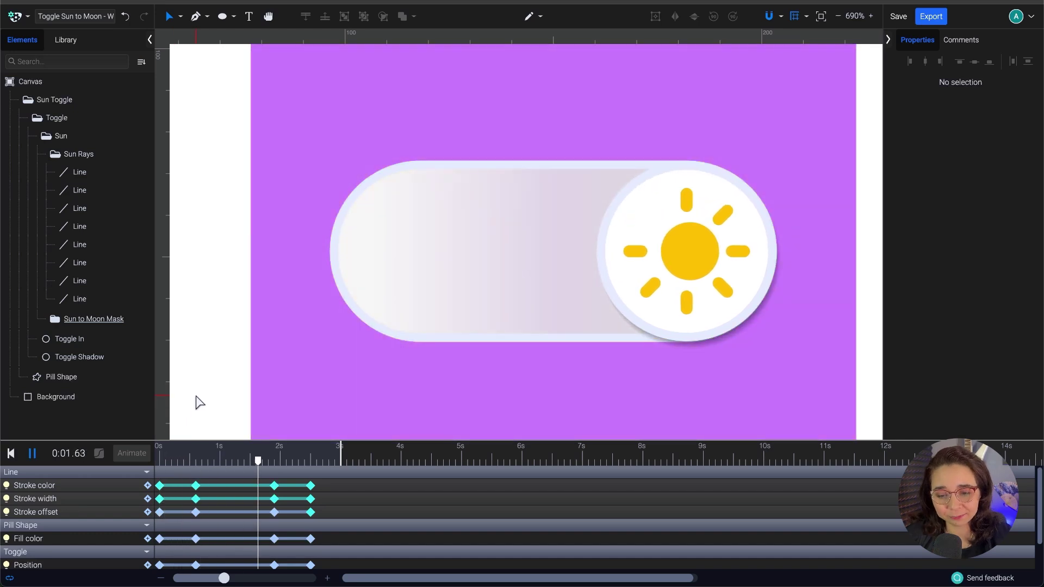
key(space)
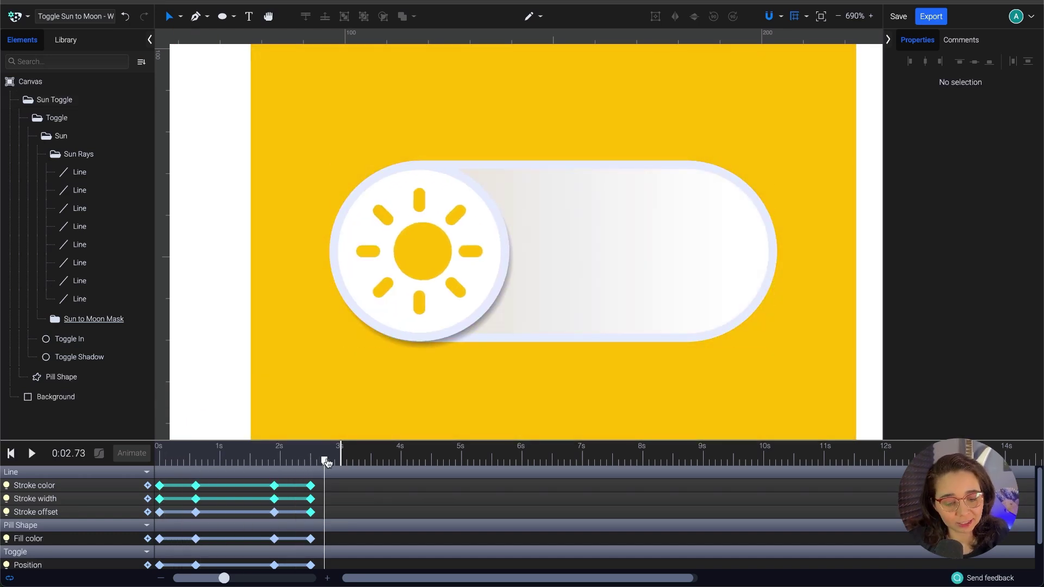
key(Home)
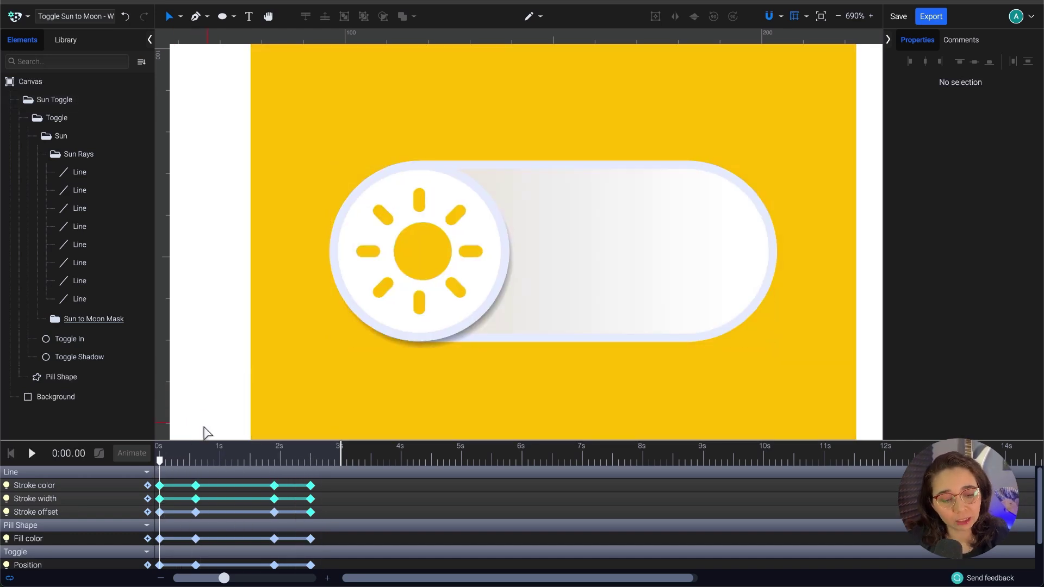
- Apply the first ray's stroke colour, width and offset keyframes to the other seven rays
click(100, 489)
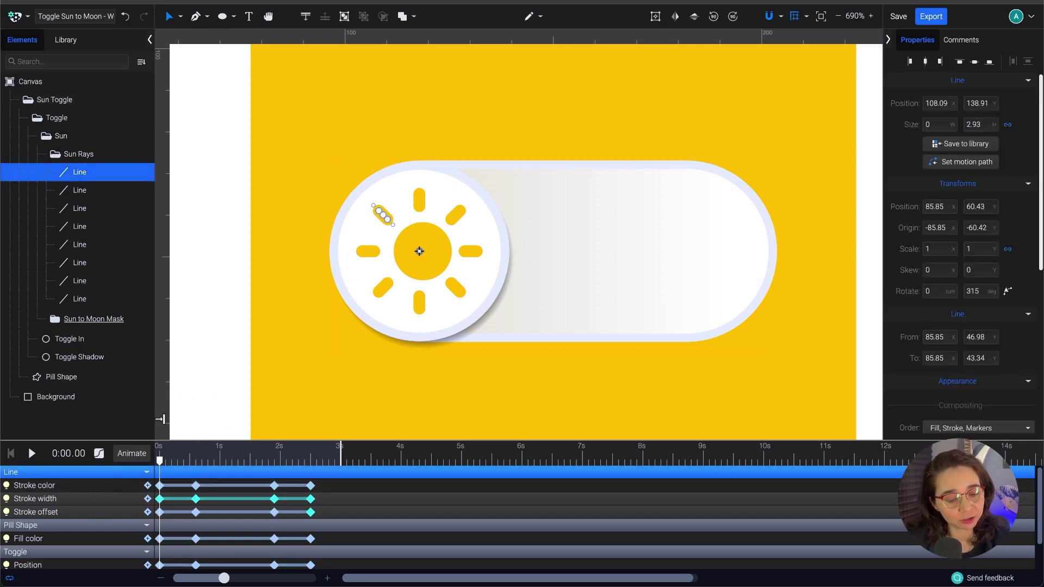
click(194, 388)
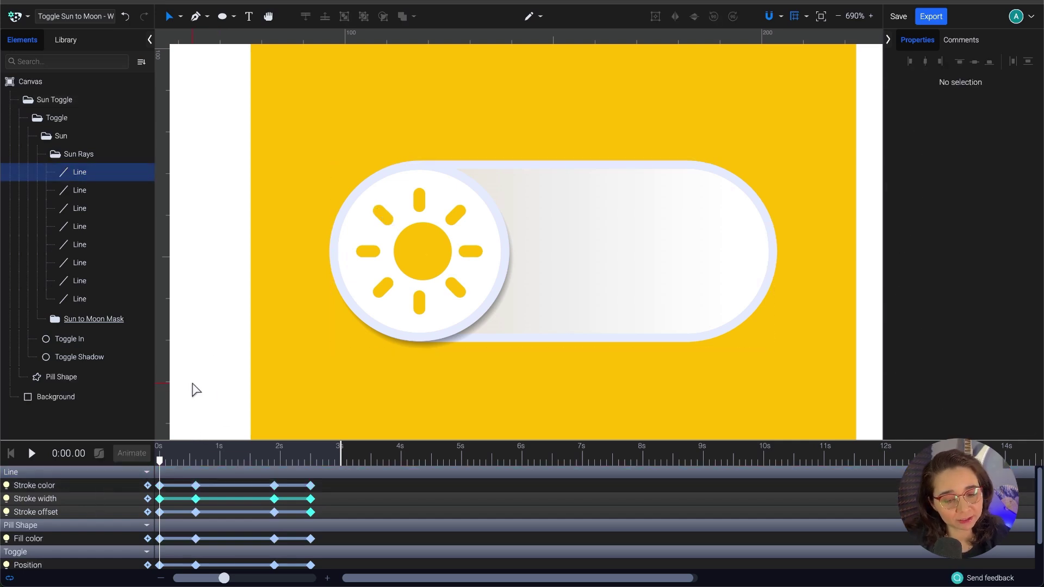
click(102, 173)
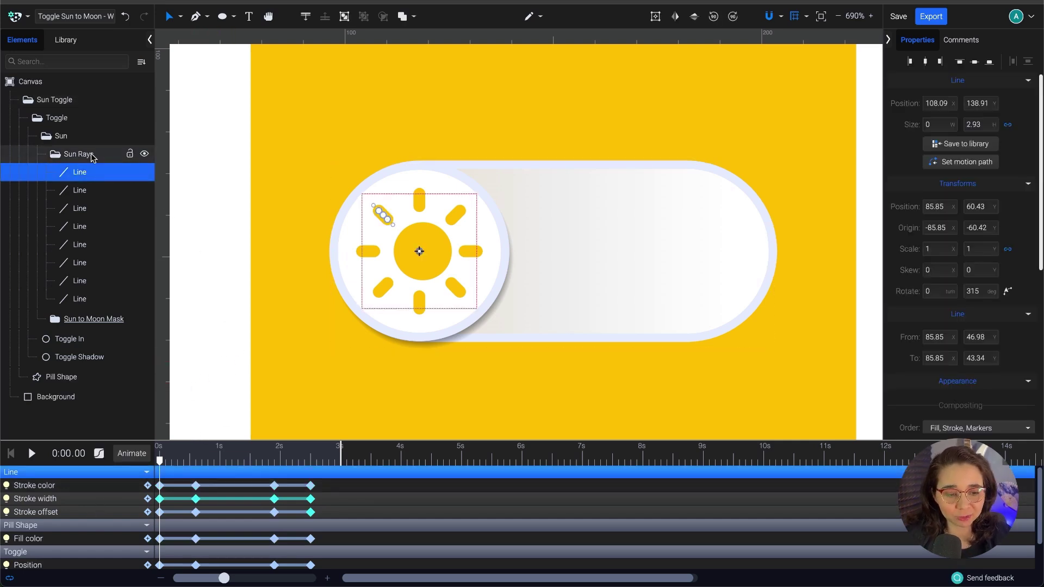
click(100, 488)
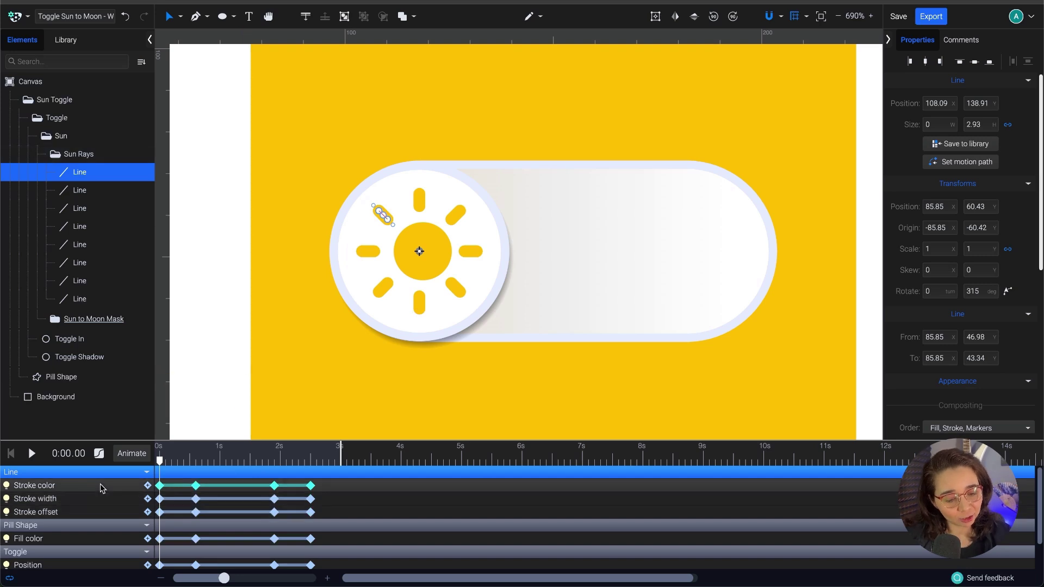
shift+click(91, 513)
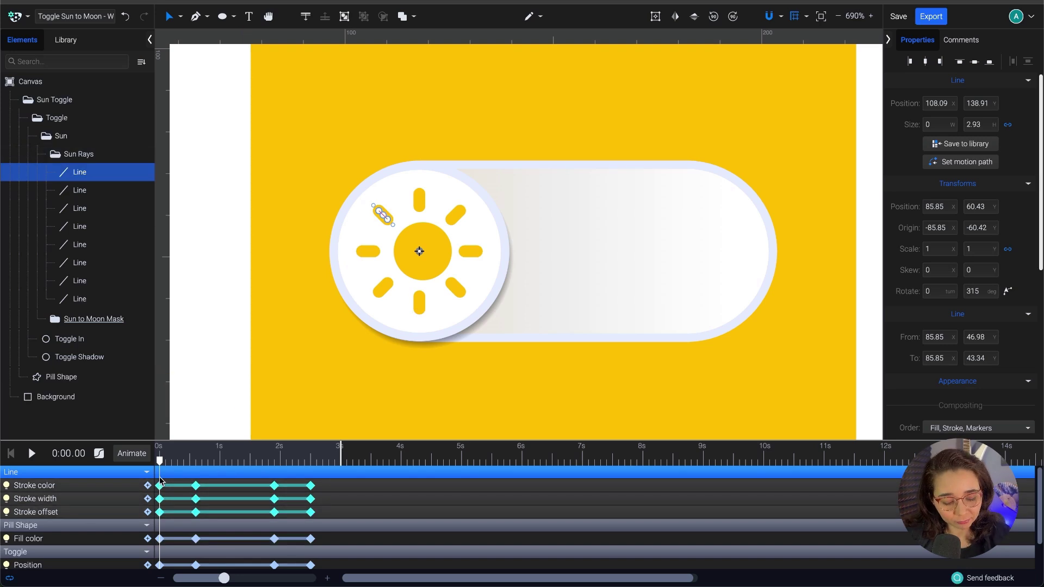
click(123, 190)
shift+click(81, 298)
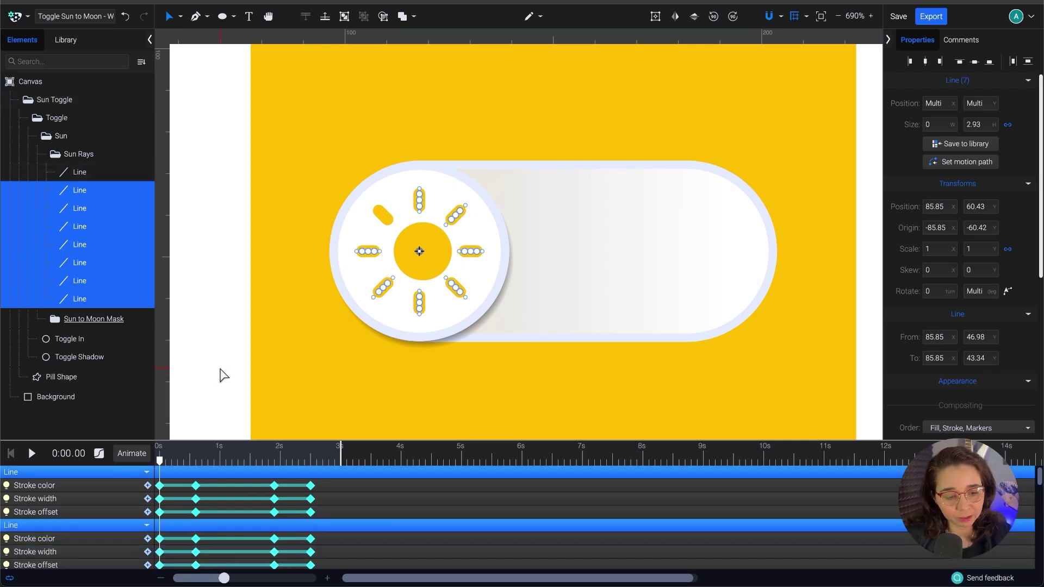
scroll(230, 507, down, 5)
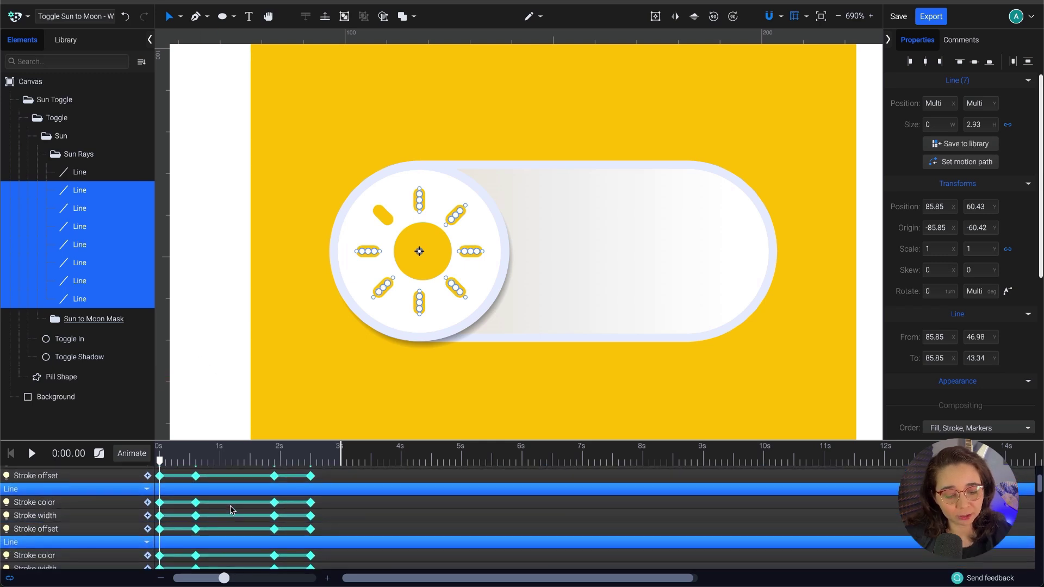
scroll(211, 506, down, 5)
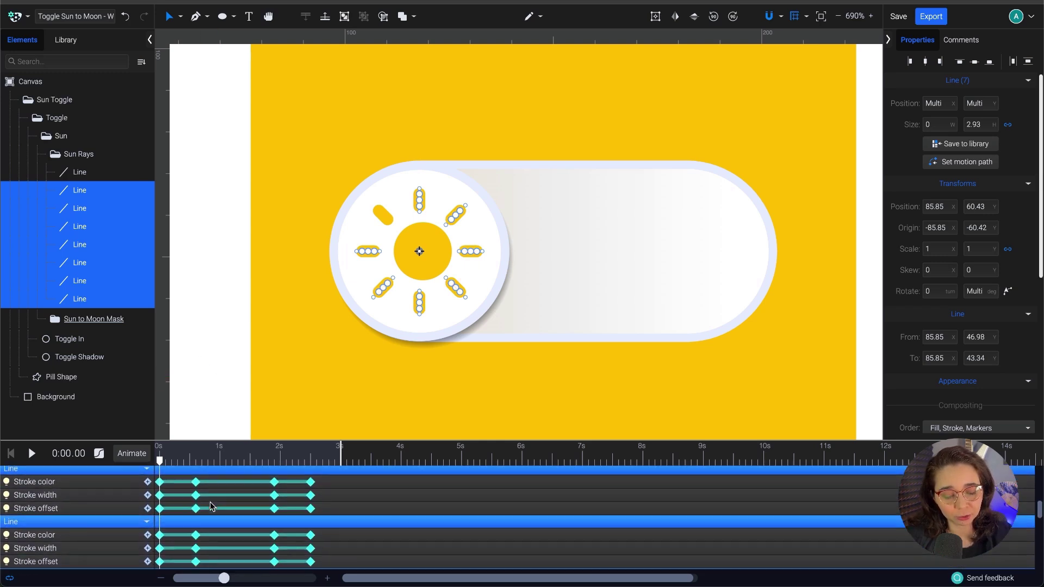
scroll(210, 503, down, 4)
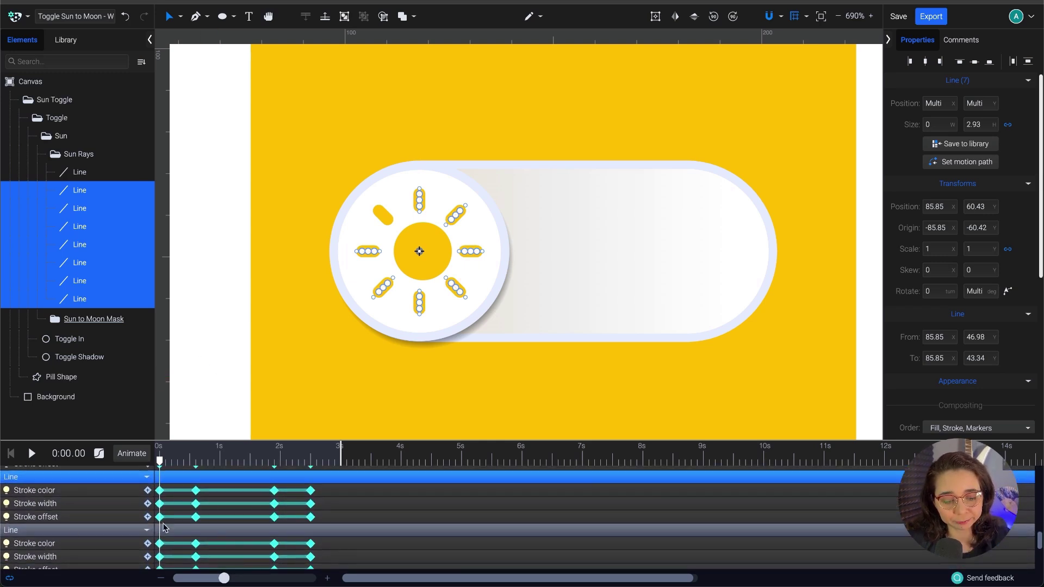
- Deselect the rays and play the toggle animation to watch all rays shrink
click(212, 384)
key(space)
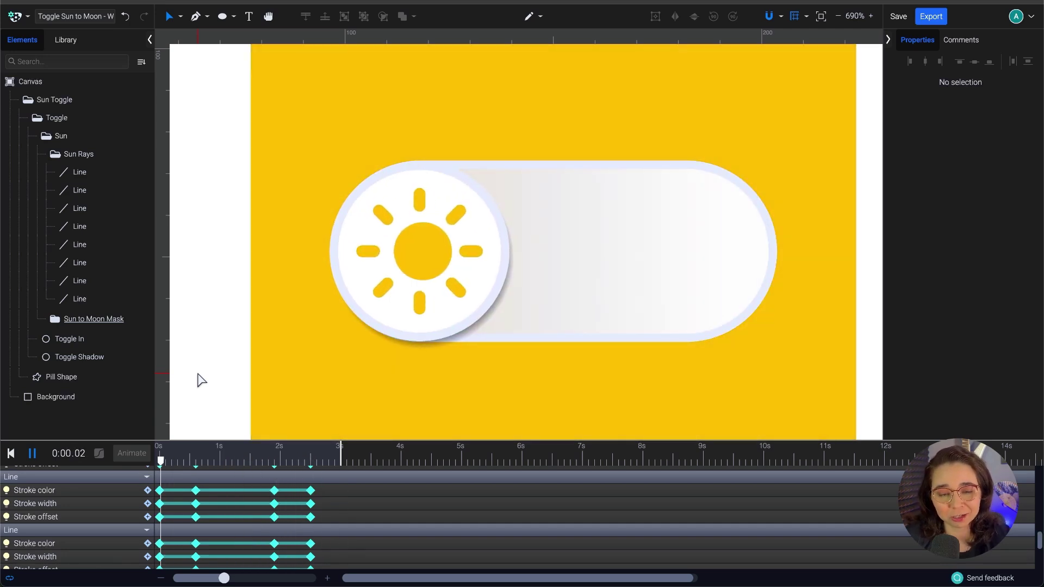
key(space)
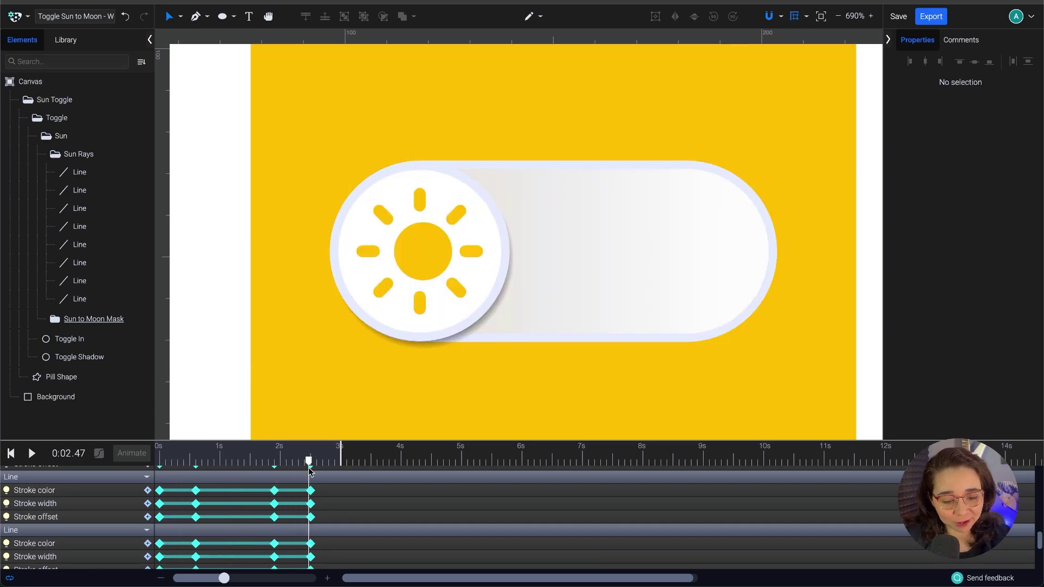
- Enlarge the timeline, add an Opacity track to Sun Rays, and set opacity 0 at 0.60 s
click(98, 153)
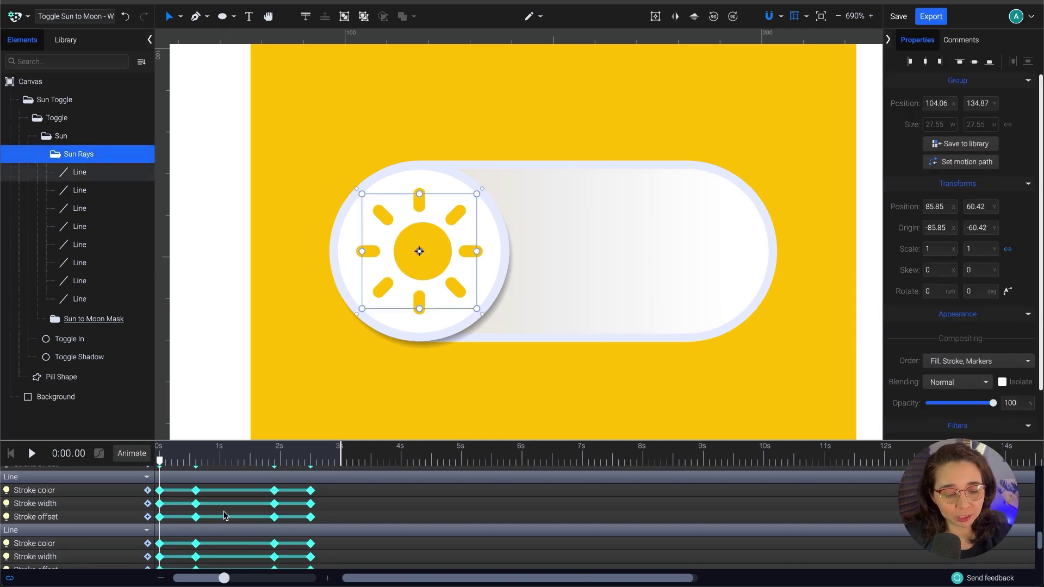
scroll(226, 486, up, 1)
drag(223, 441, 234, 379)
scroll(217, 455, up, 2)
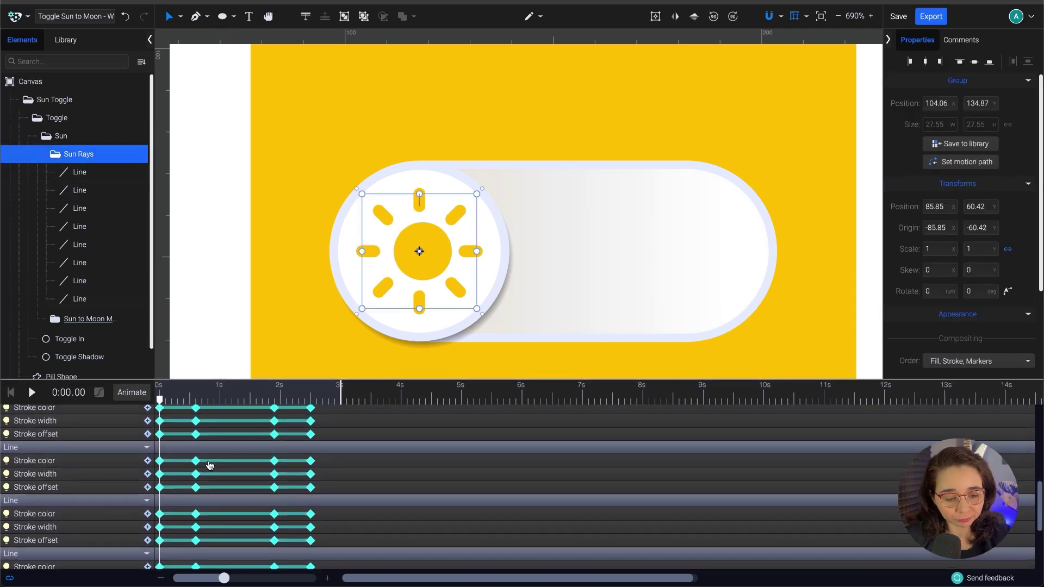
scroll(217, 445, down, 5)
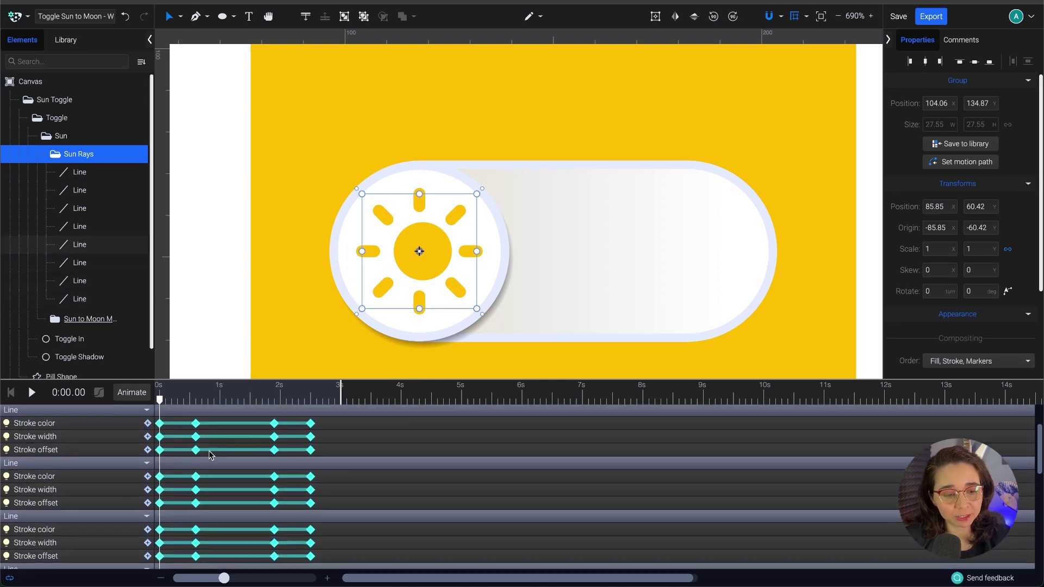
click(131, 392)
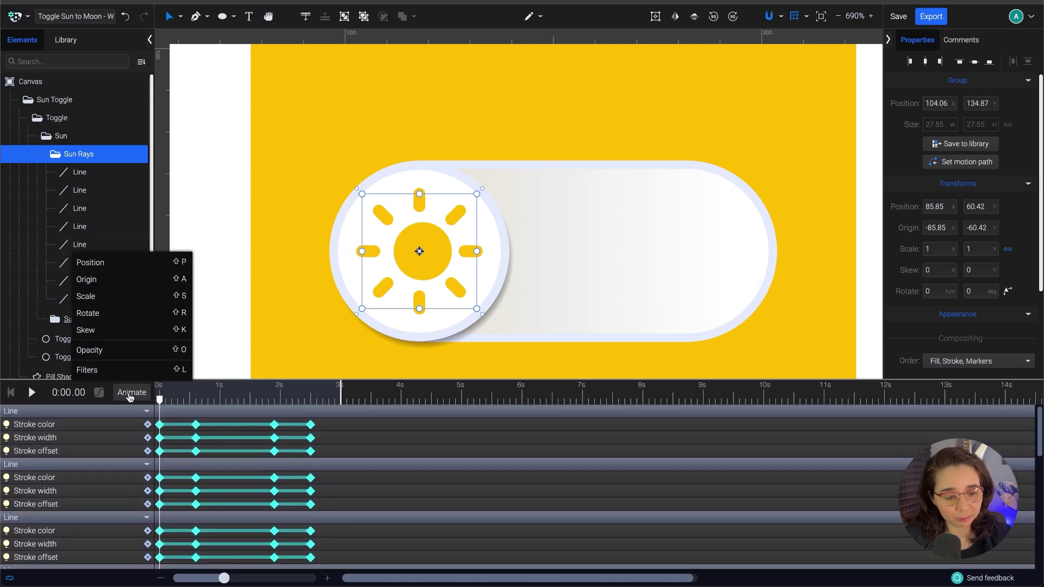
click(135, 349)
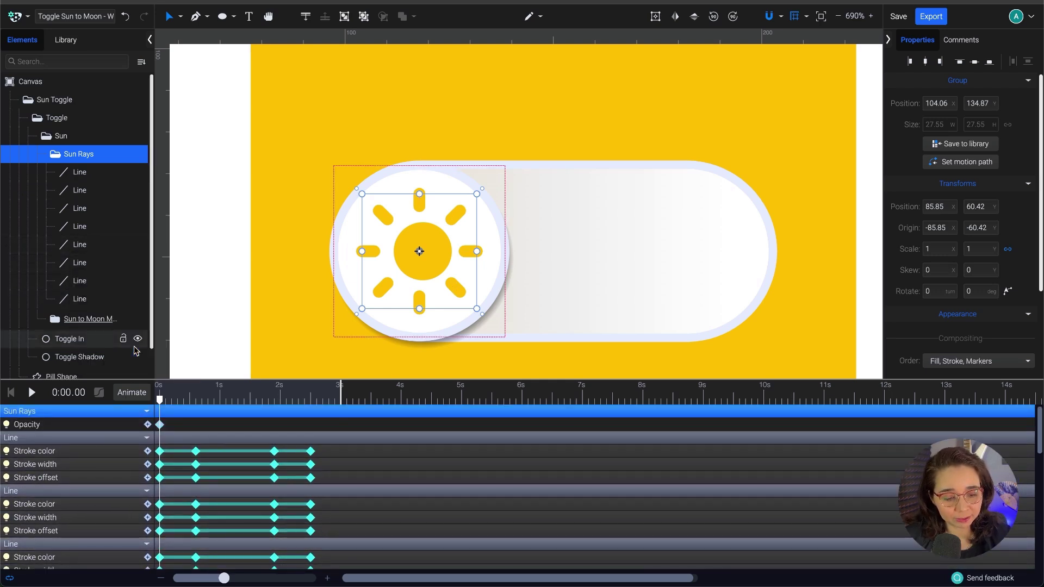
drag(160, 401, 197, 423)
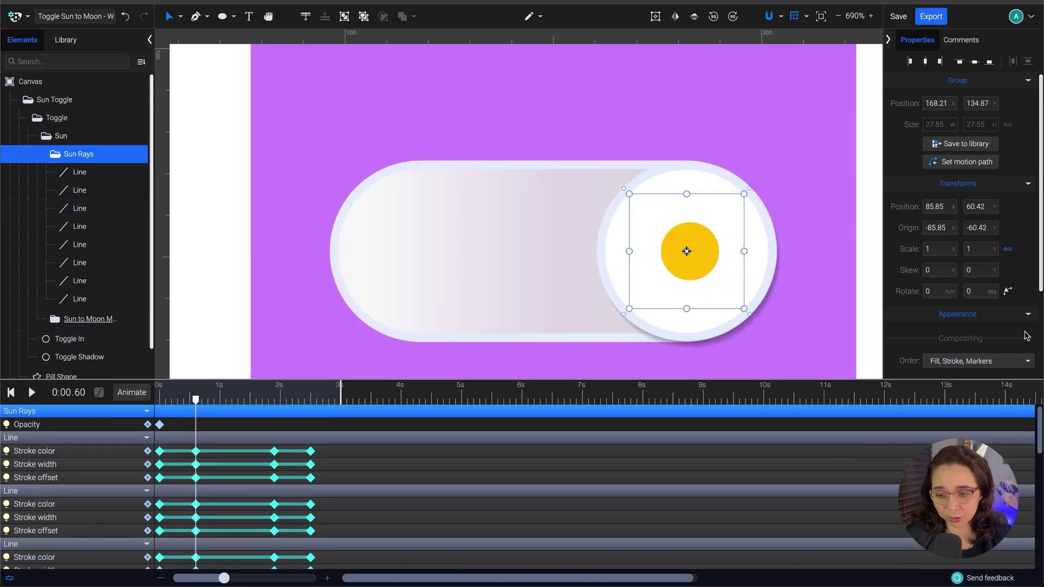
scroll(979, 272, down, 3)
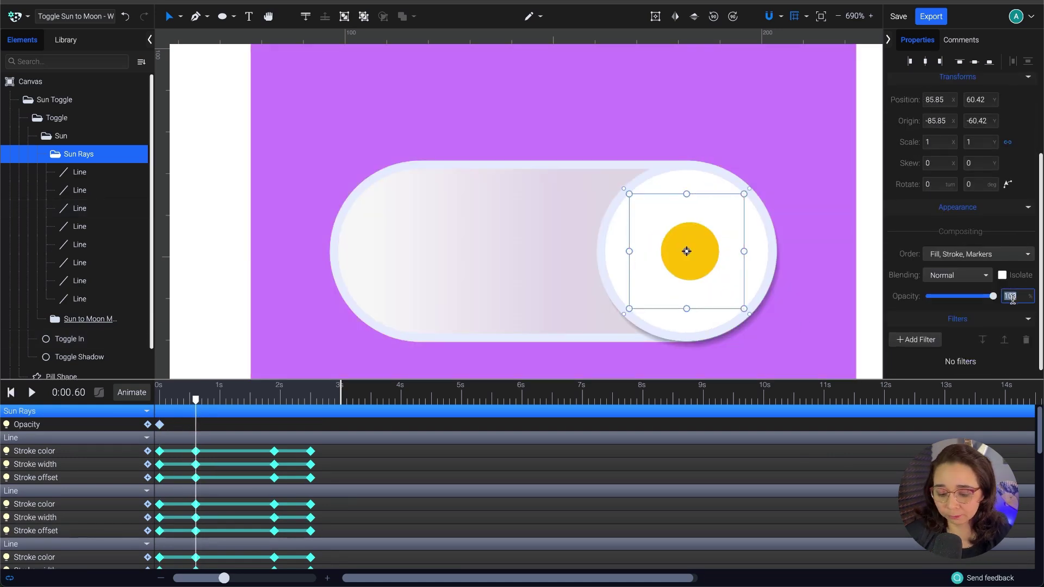
text(0)
key(Return)
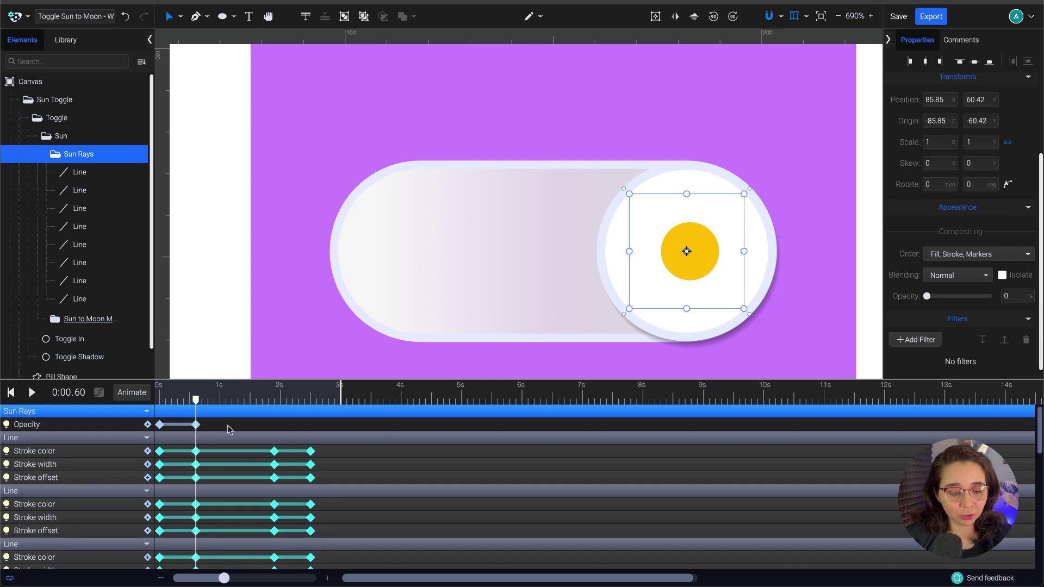
- Hold 0 opacity with a keyframe at 1.90 s and restore full opacity at 2.50 s
click(196, 425)
click(274, 456)
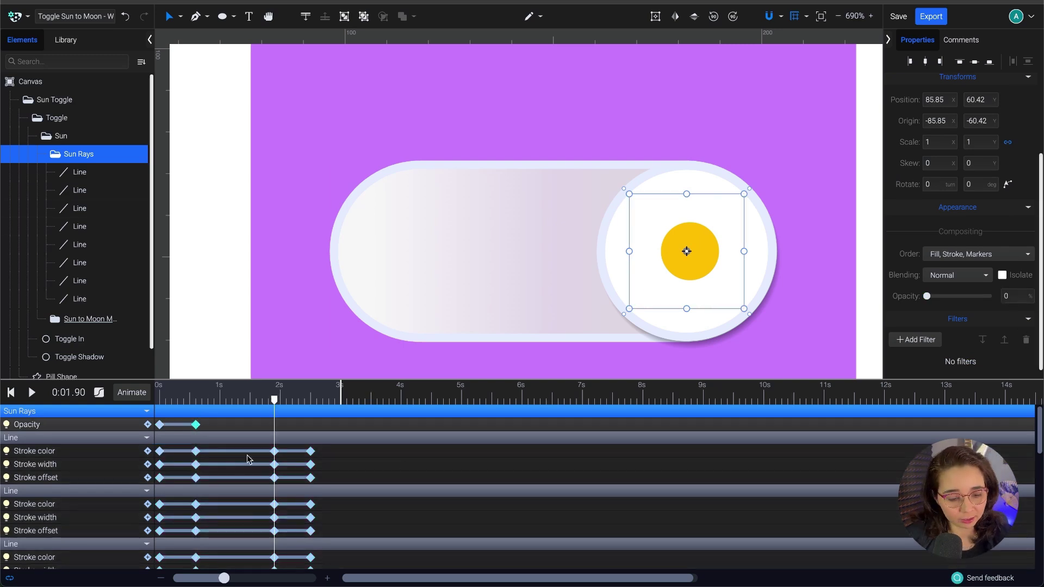
click(147, 424)
click(160, 425)
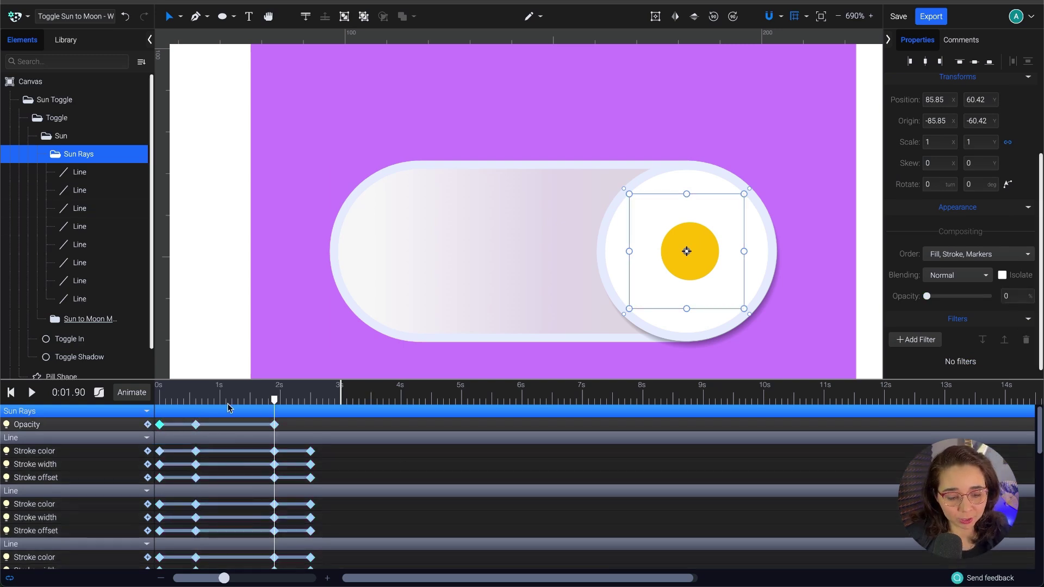
drag(276, 401, 310, 399)
key(ctrl+v)
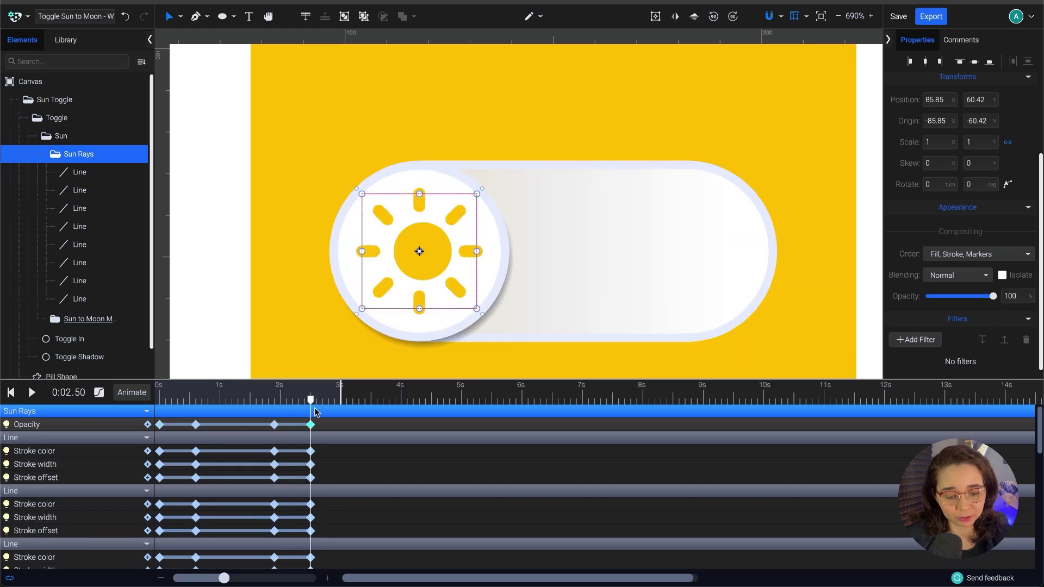
- Preview and scrub the animation to check the rays fading out and back
key(space)
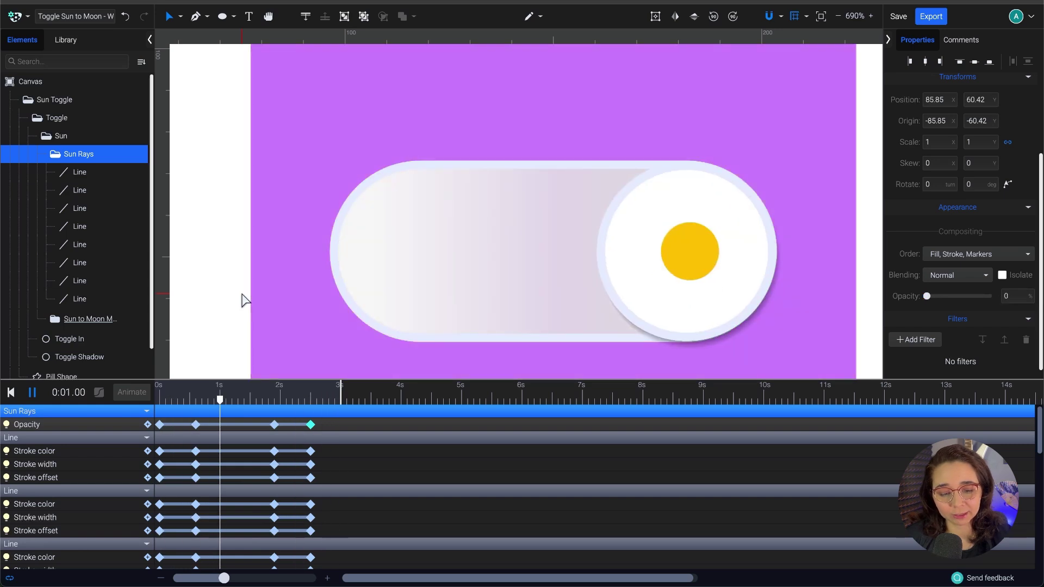
key(space)
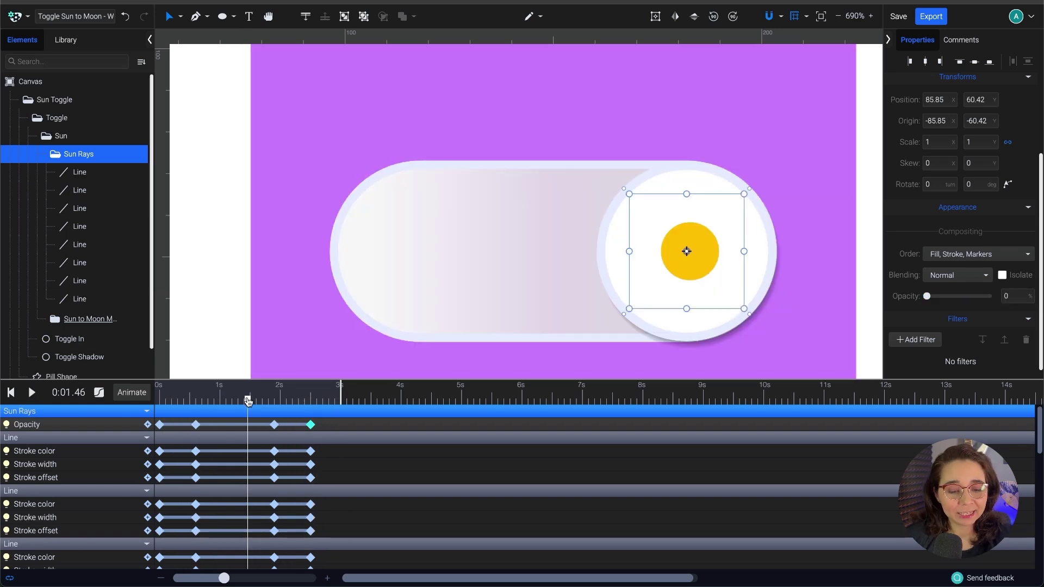
key(Home)
click(218, 257)
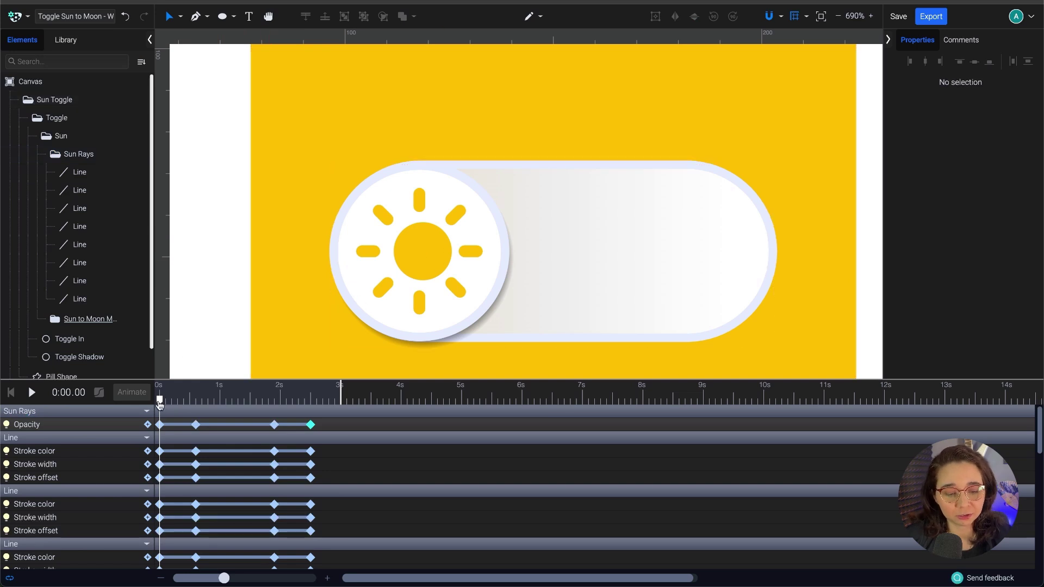
drag(159, 404, 282, 433)
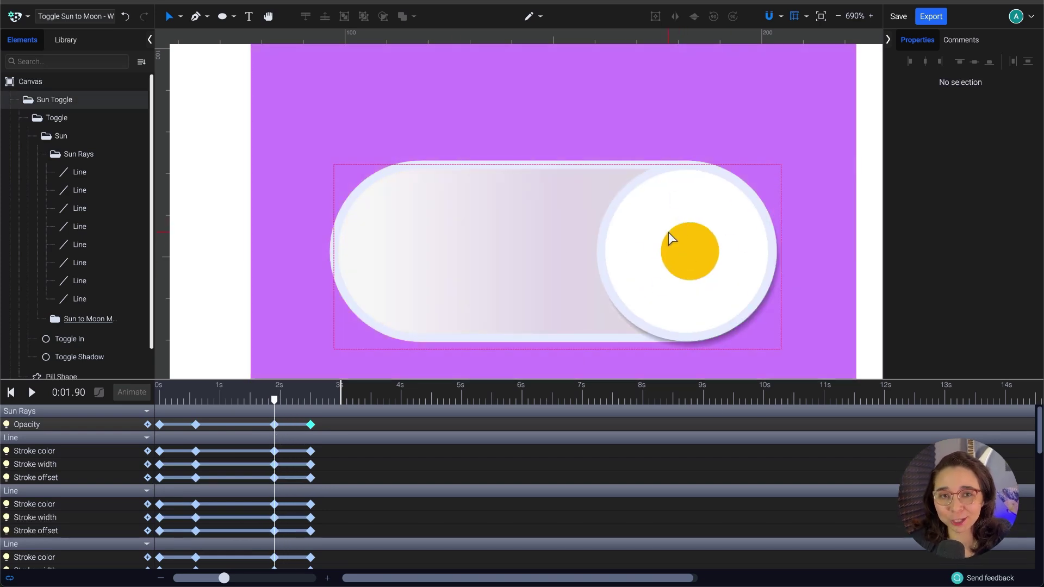
- Collapse Sun Rays and drag Sun to Moon Mask below Toggle In
click(55, 155)
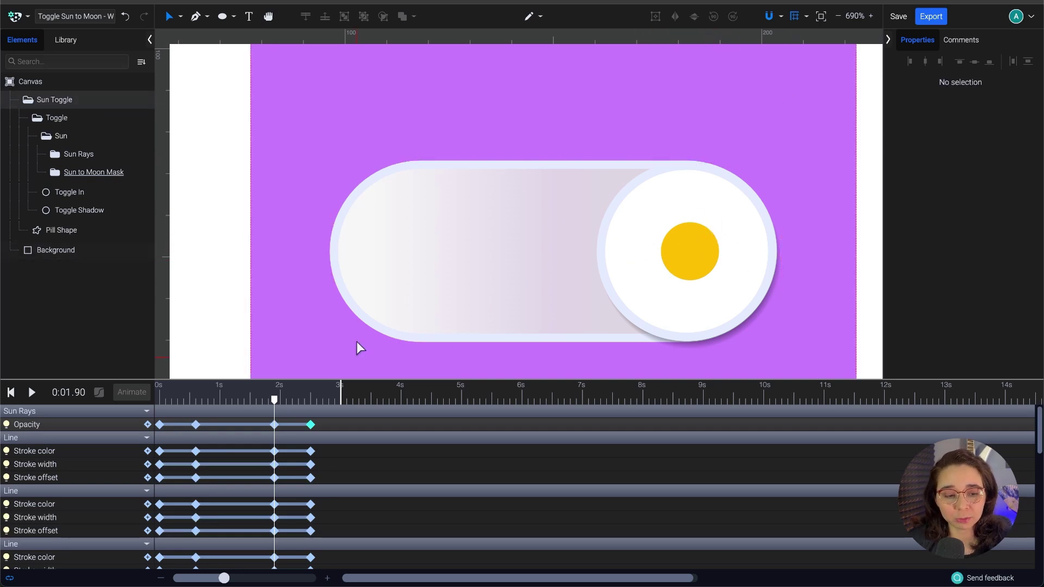
drag(274, 401, 154, 417)
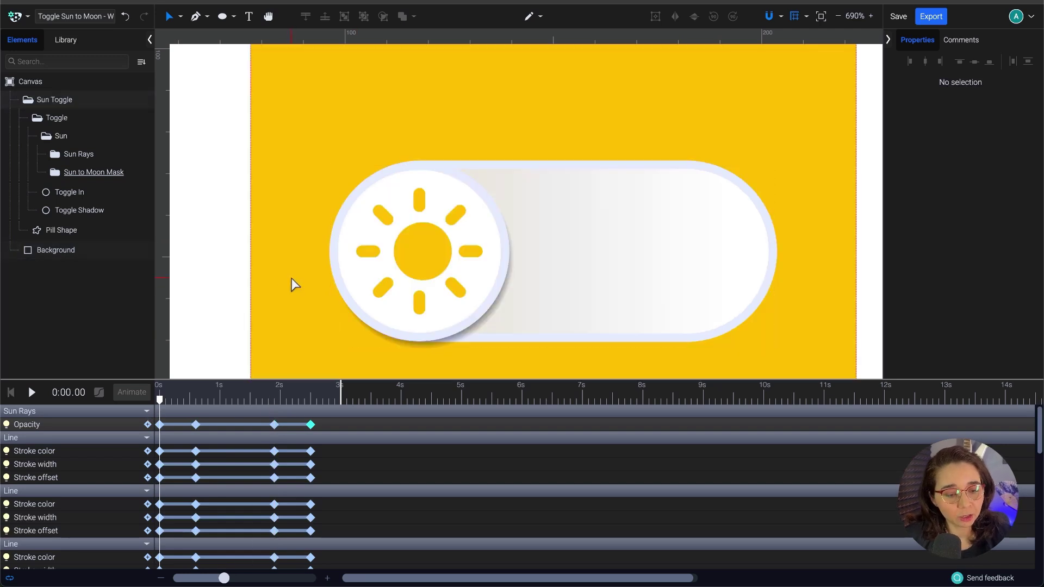
drag(57, 172, 58, 196)
- Undo the mask layer move, expand Sun to Moon Mask, and select the small mask circle
key(ctrl+z)
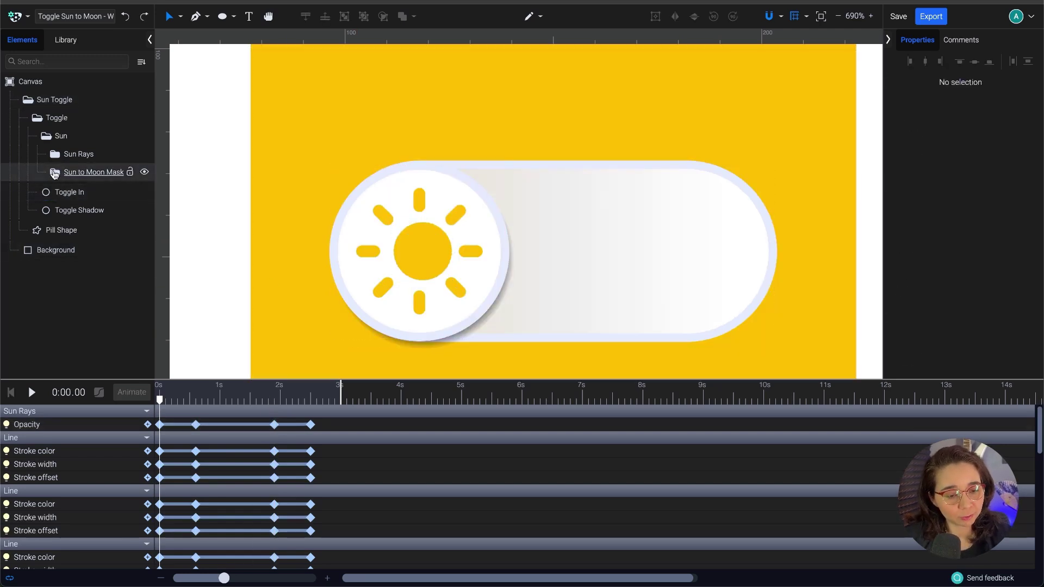
click(55, 172)
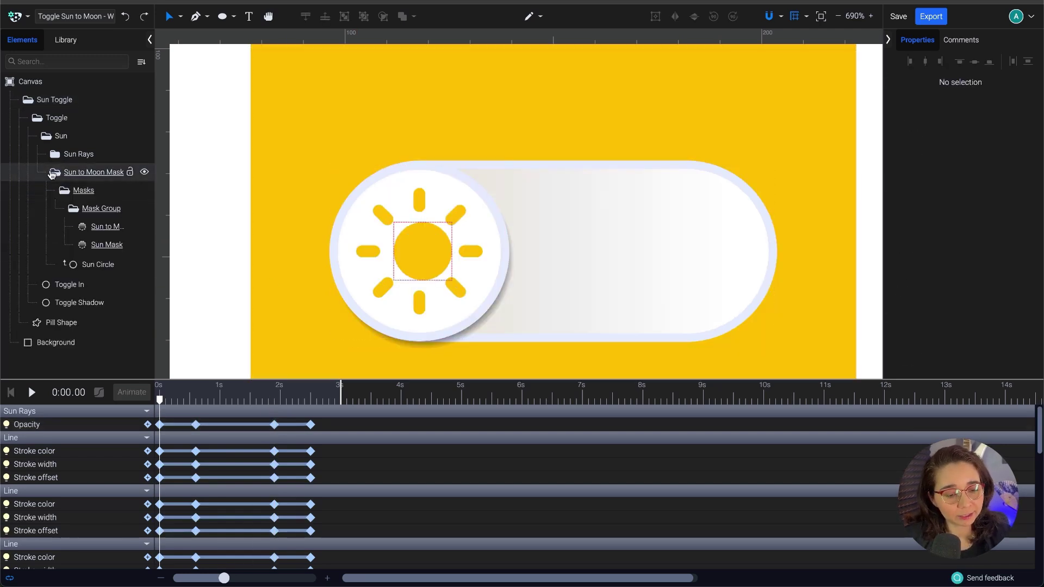
click(106, 244)
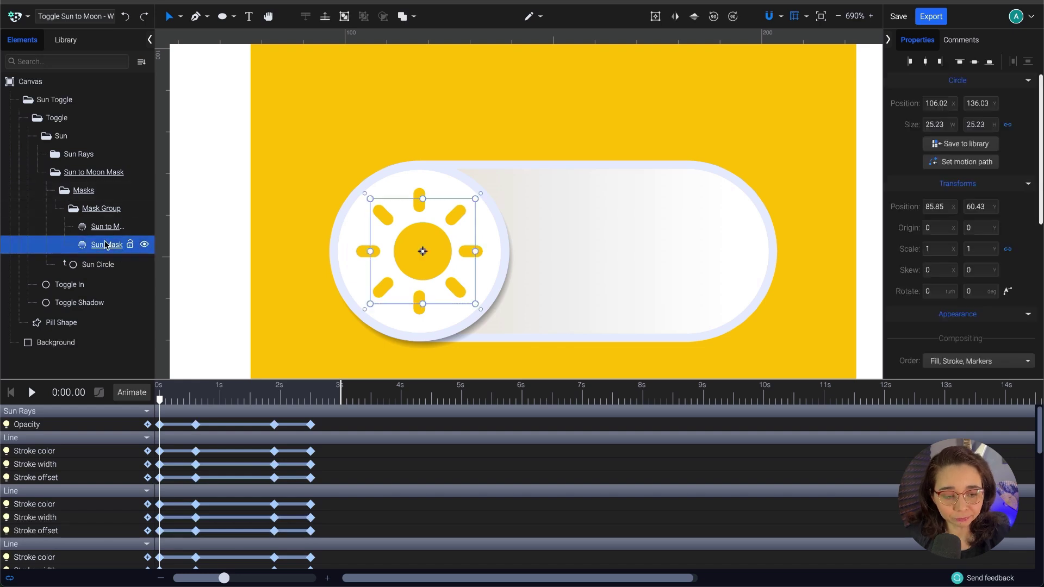
shift+click(103, 226)
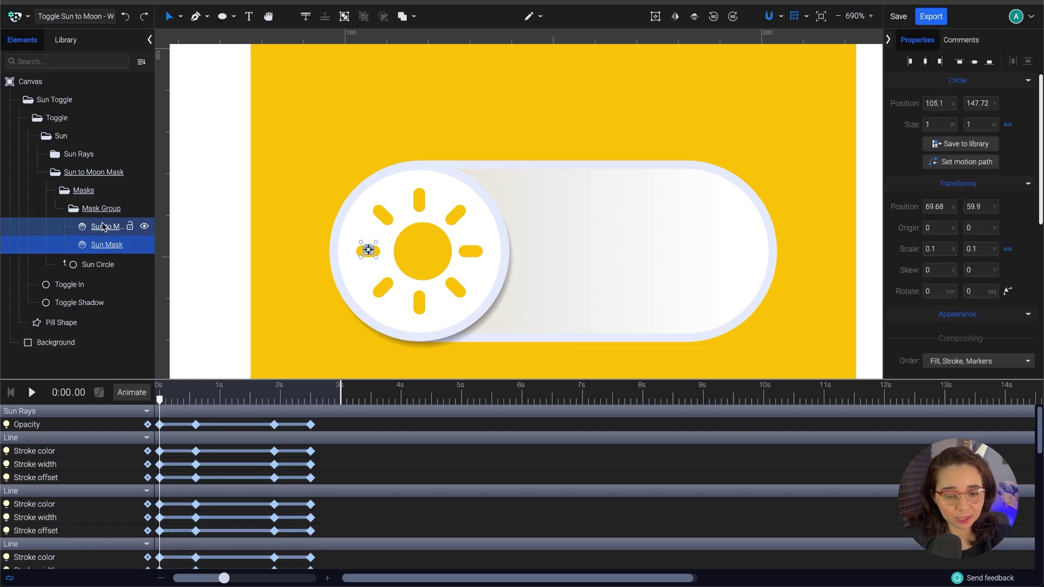
click(102, 226)
scroll(255, 275, up, 1)
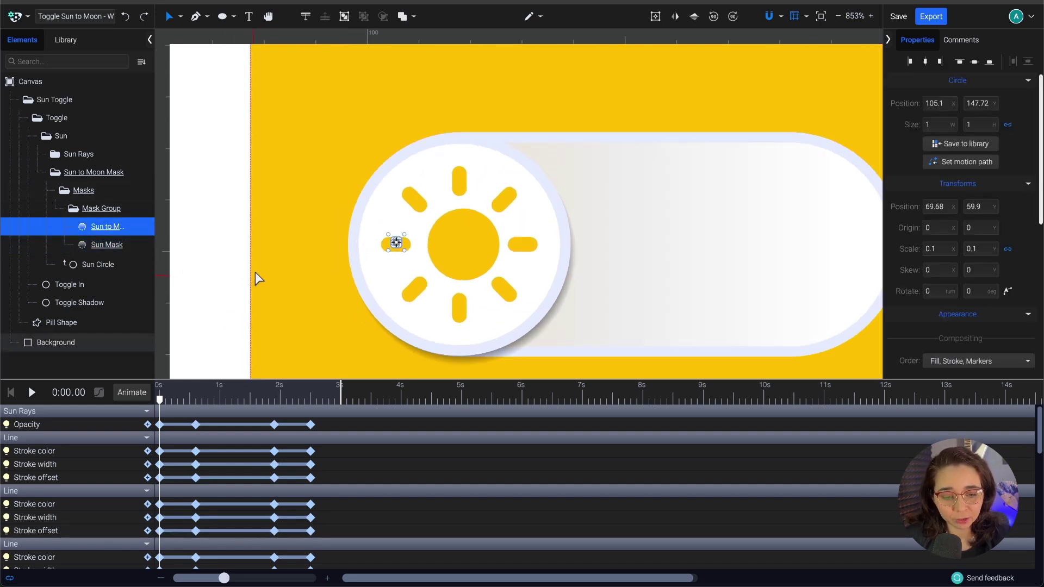
scroll(321, 213, down, 1)
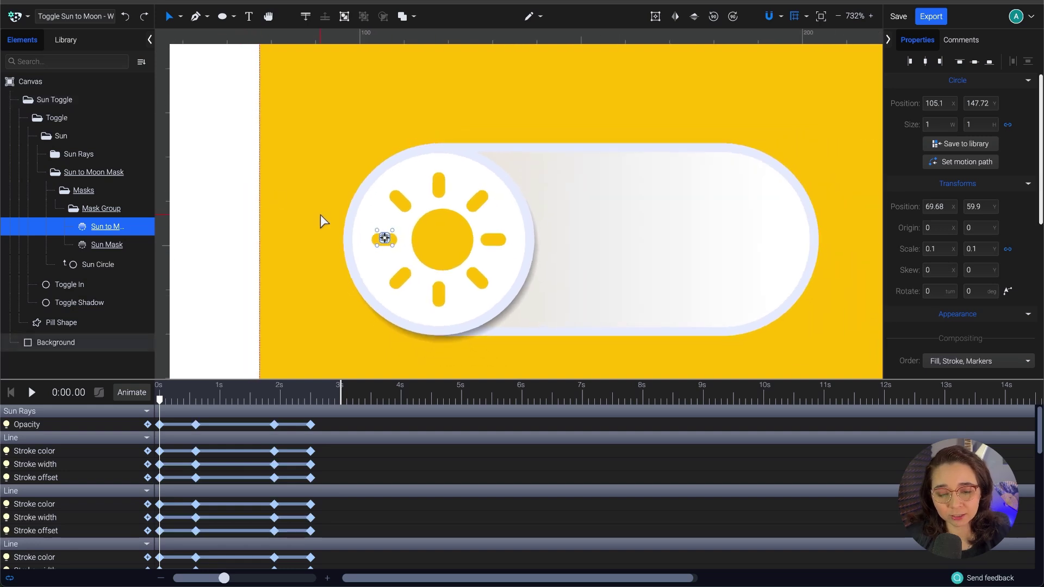
scroll(616, 234, down, 1)
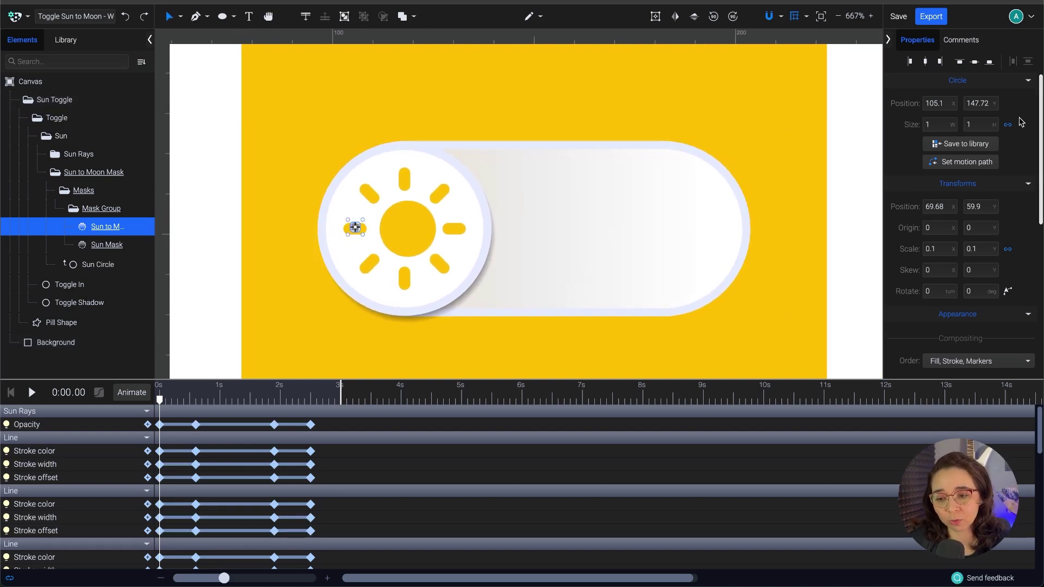
scroll(1022, 185, down, 5)
scroll(1026, 208, up, 5)
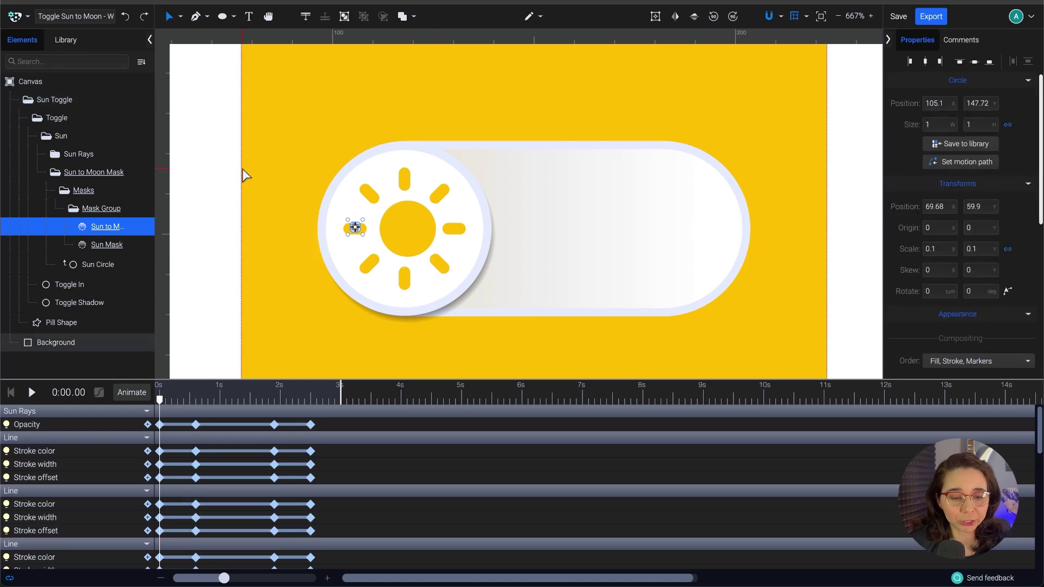
scroll(226, 312, up, 1)
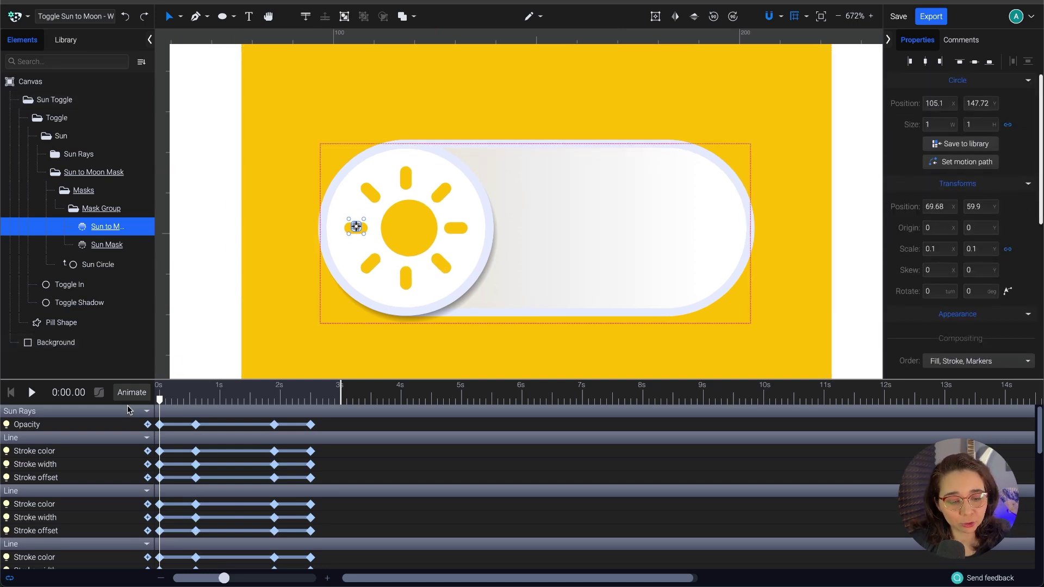
- Rename the small mask circle layer to 'Sun to Moon' and reselect it
double_click(109, 226)
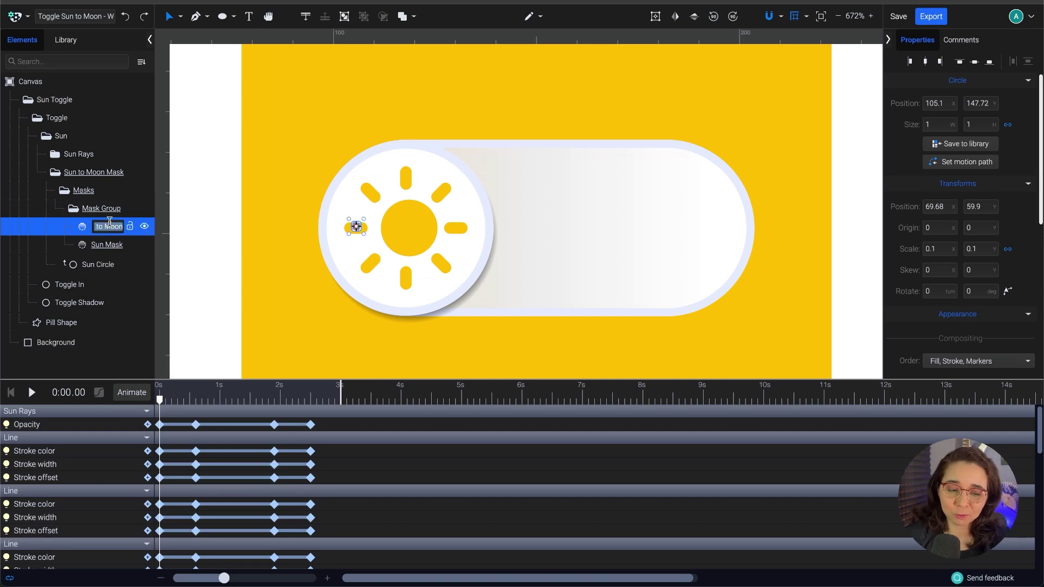
click(204, 282)
click(109, 227)
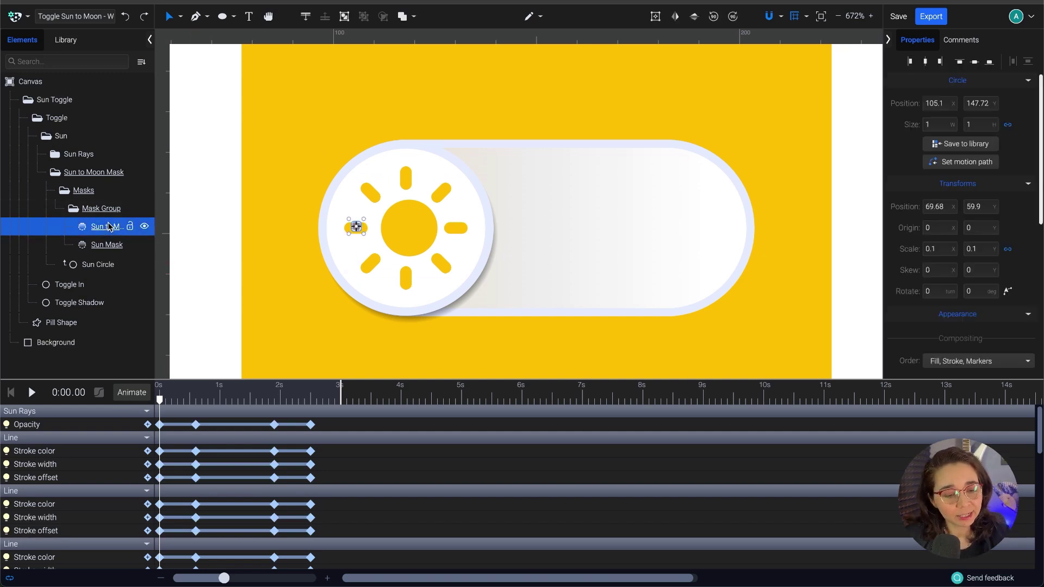
click(130, 393)
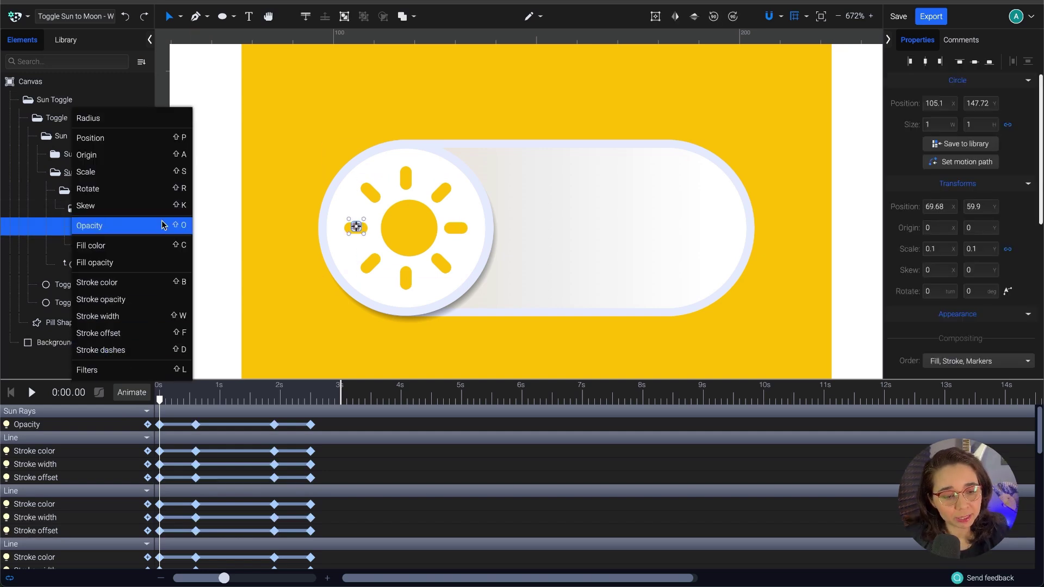
- Add a Scale track to the Sun to Moon circle and set scale 1.3 at 0.6 s
click(129, 172)
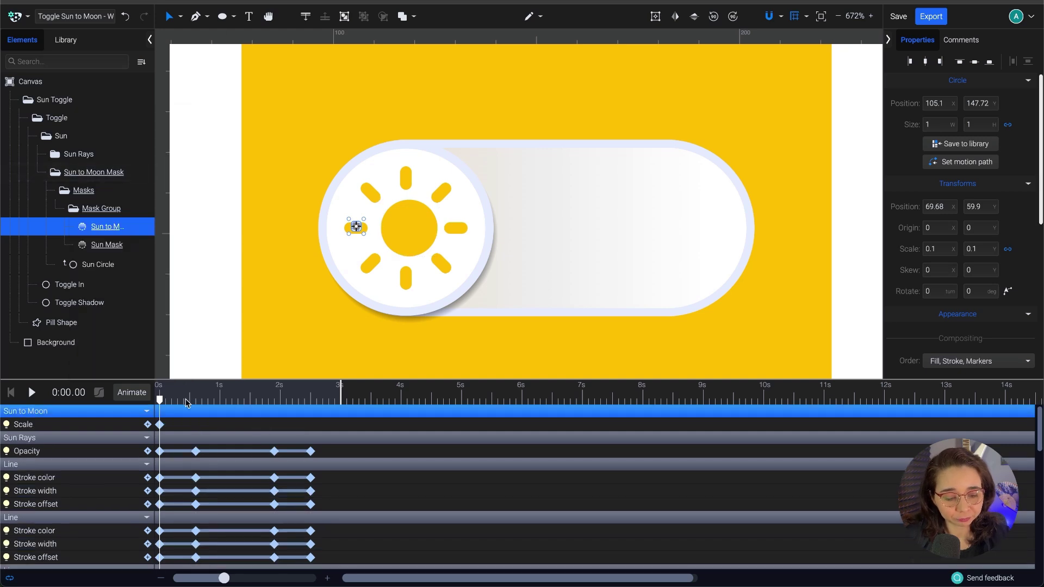
drag(160, 402, 196, 402)
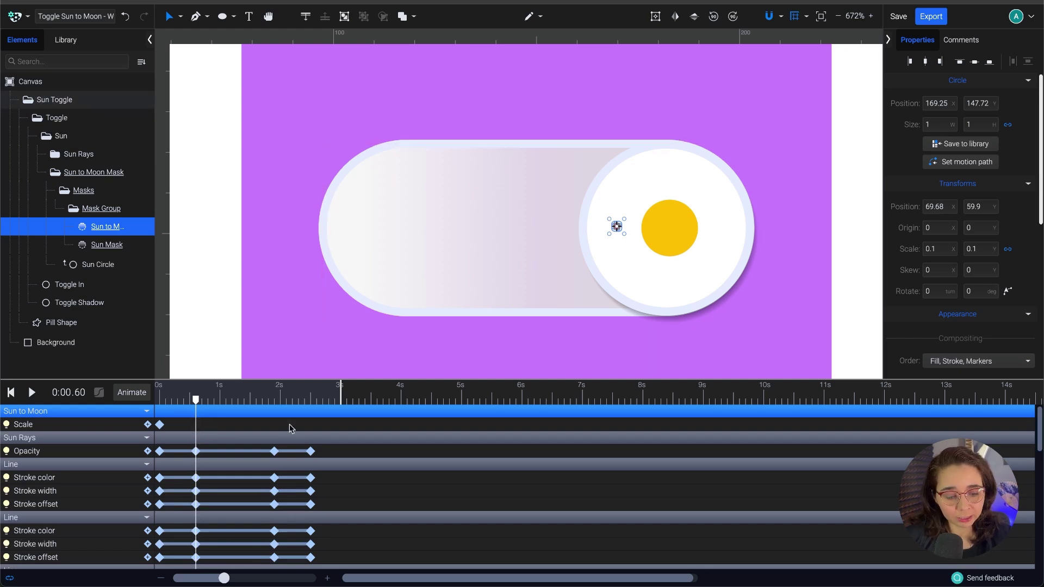
click(935, 254)
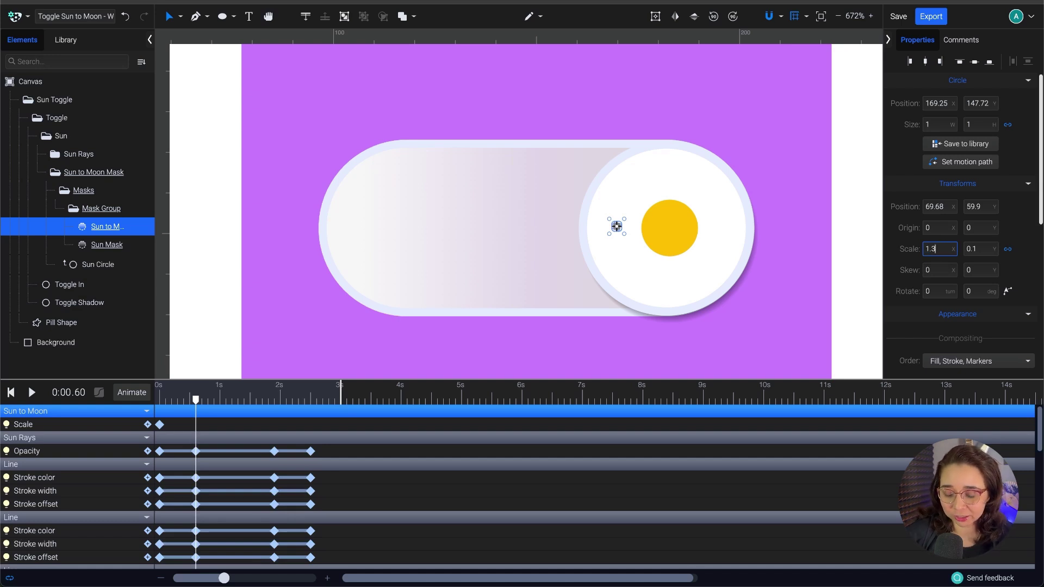
key(Return)
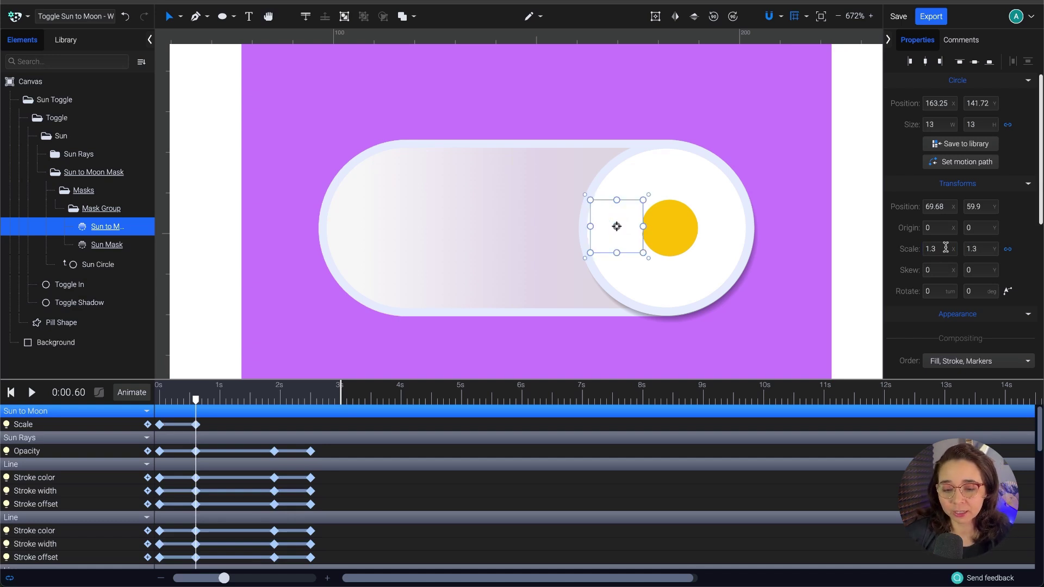
- Hold scale 1.3 with a keyframe at 1.9 s and return to 0.1 at 2.5 s
click(197, 424)
drag(196, 401, 279, 421)
key(ctrl+v)
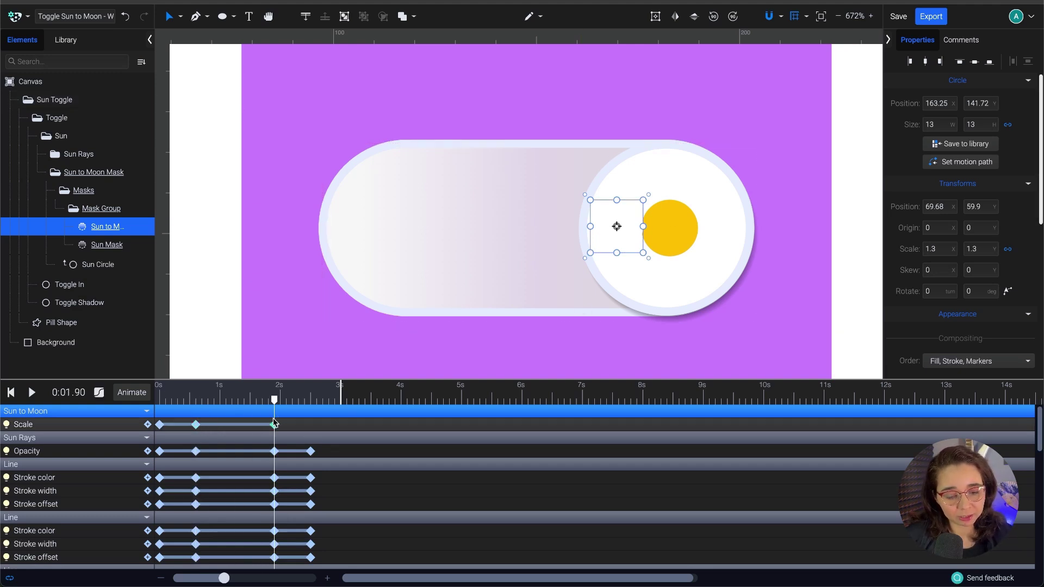
click(161, 424)
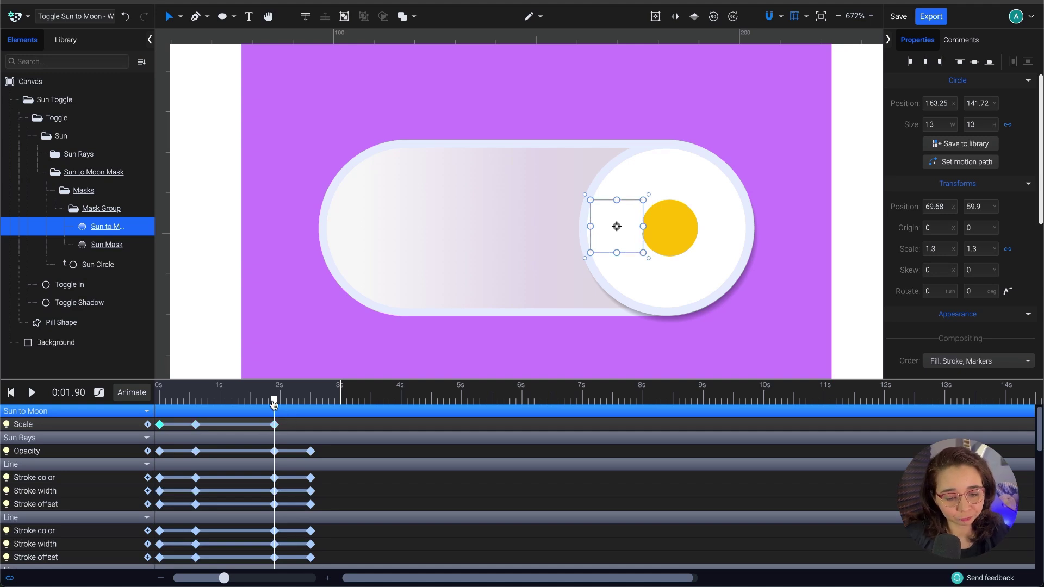
drag(274, 401, 163, 421)
key(ctrl+v)
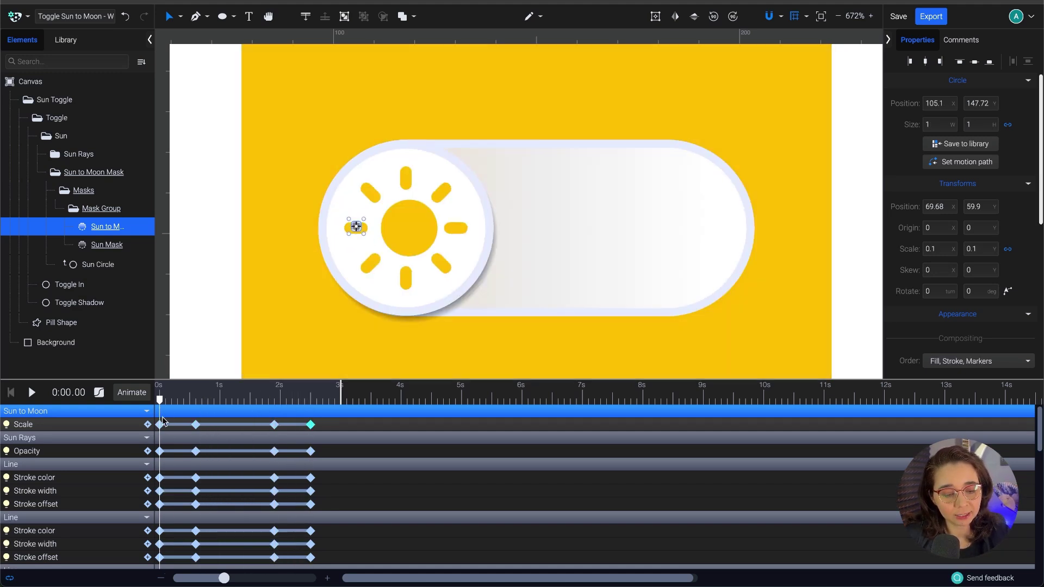
click(138, 401)
- At 0.6s, slide the Sun to Moon circle right from X 69.68 to 79.47 to carve a crescent
click(112, 155)
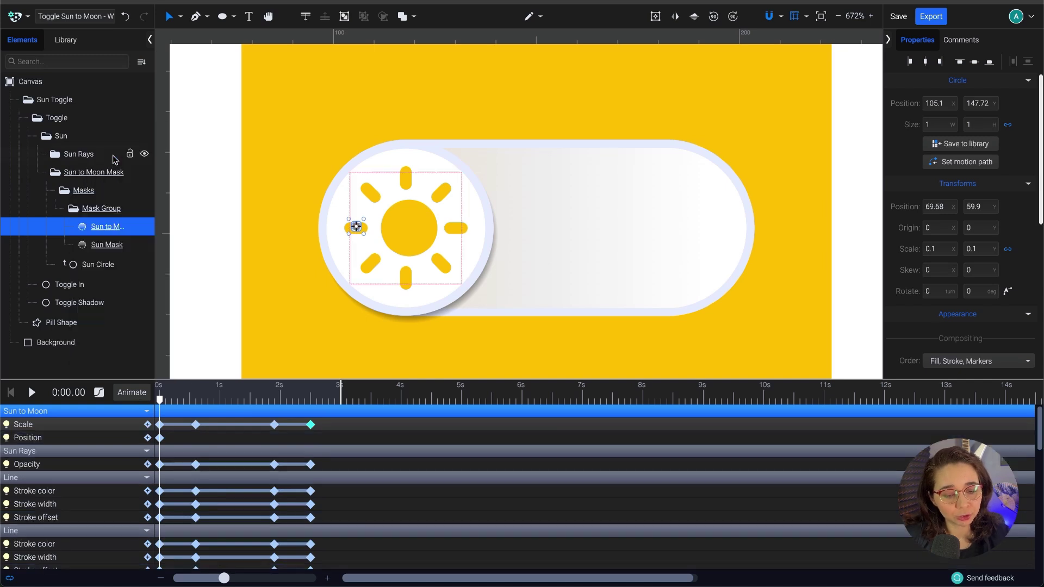
drag(160, 400, 200, 418)
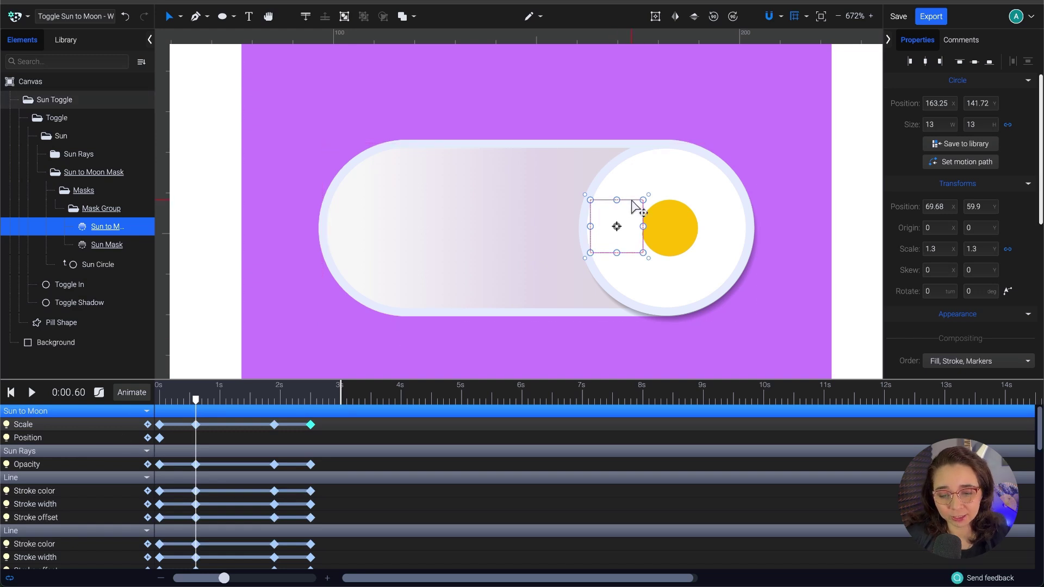
drag(634, 205, 664, 213)
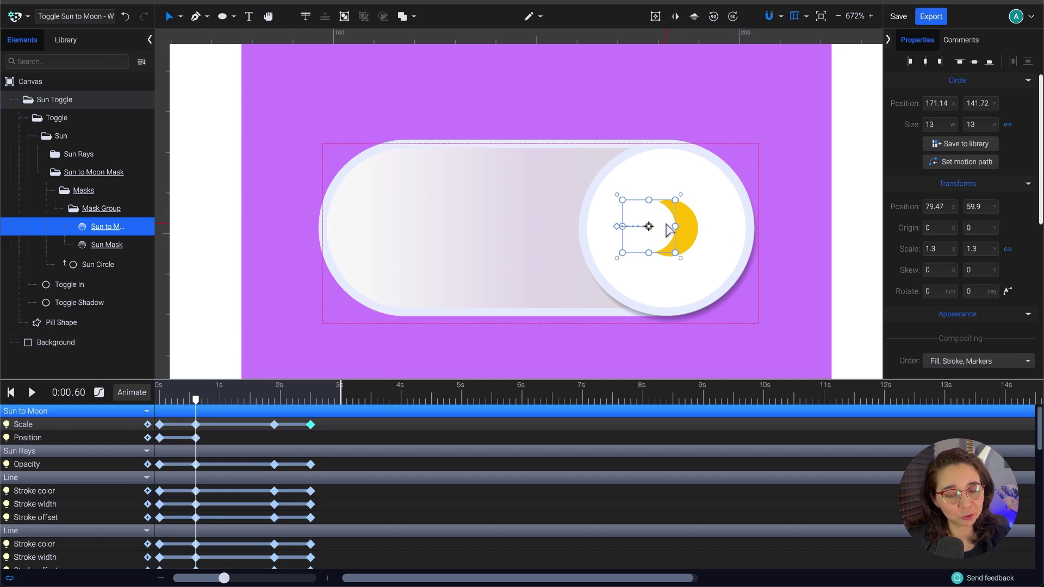
- Hold the circle's shifted position until 1.9s and return it to its starting position at 2.5s
click(196, 438)
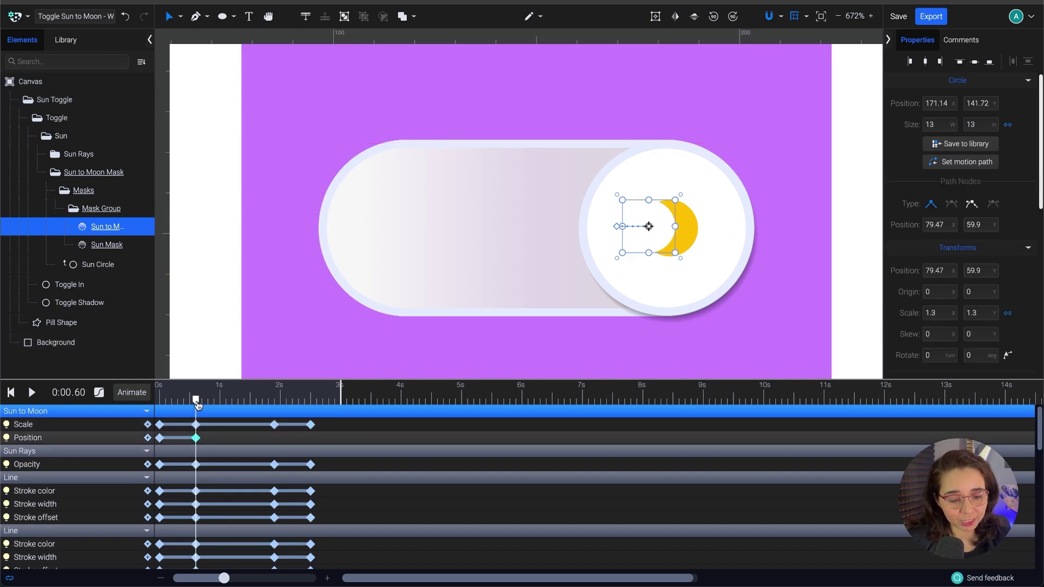
drag(197, 403, 274, 402)
click(147, 438)
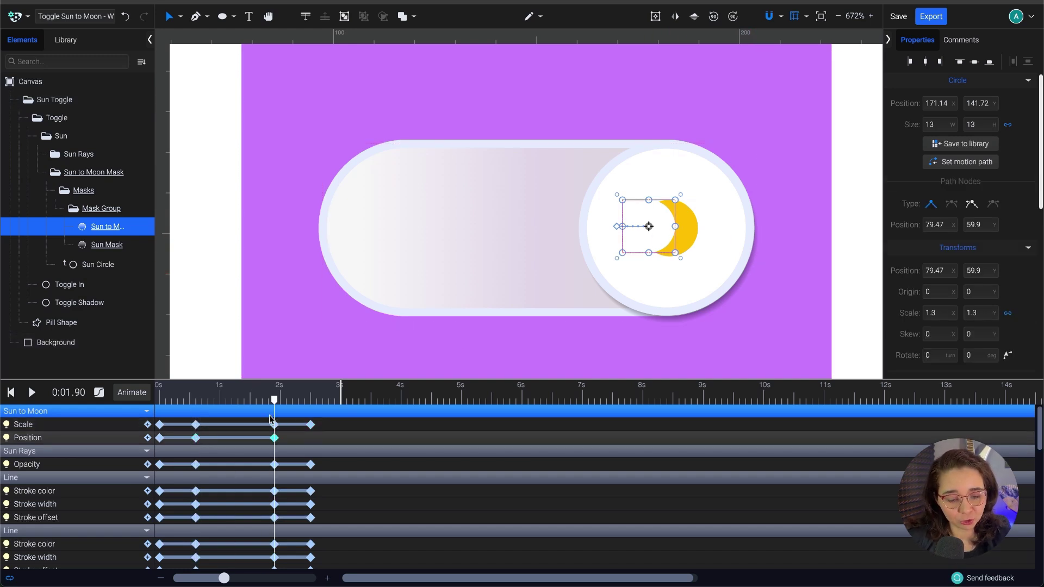
click(159, 439)
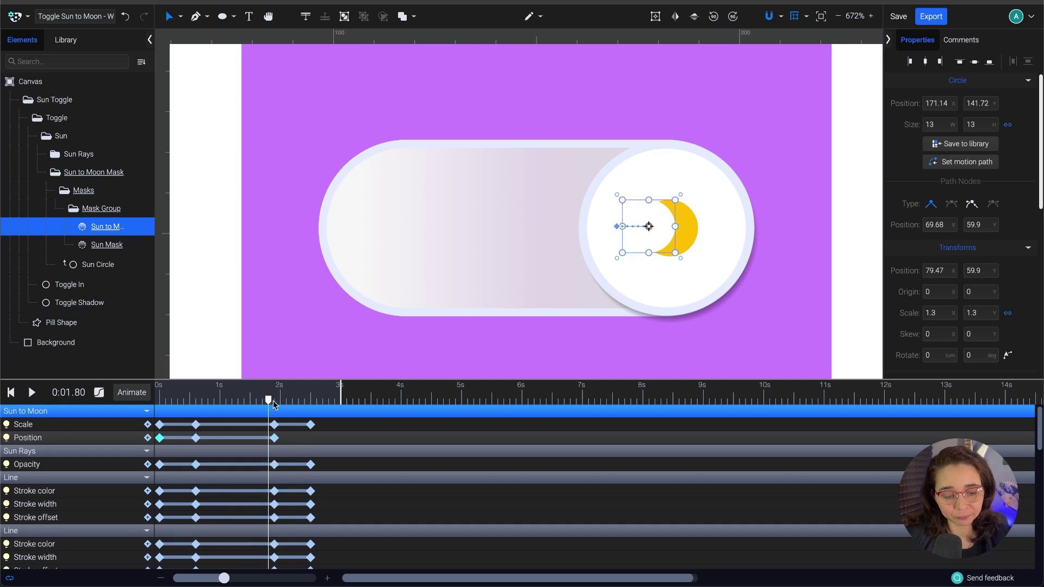
drag(273, 403, 195, 402)
key(ctrl+v)
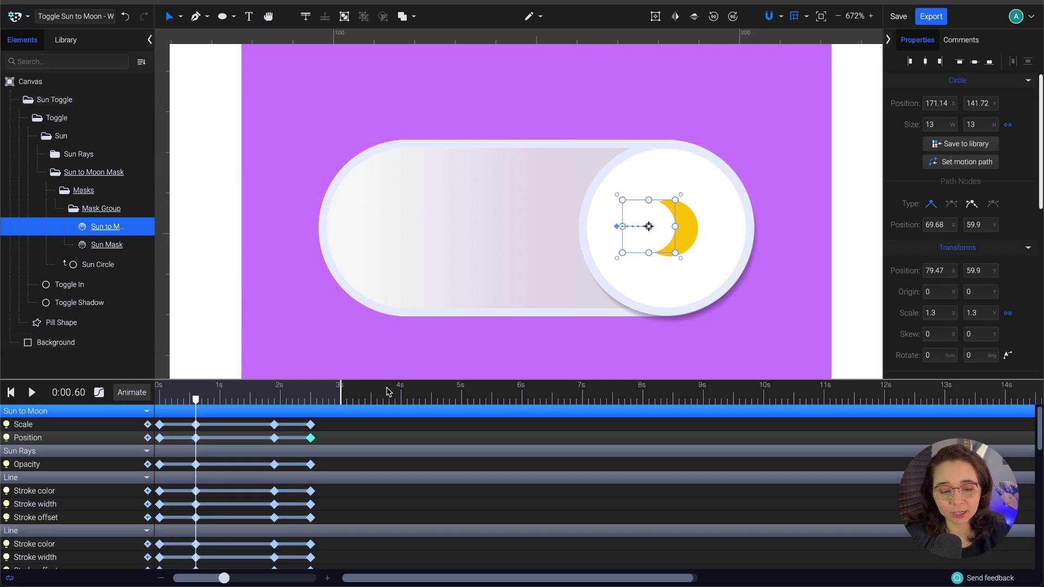
click(367, 327)
- Scrub through the timeline to preview the sun-to-moon crescent change
scroll(214, 432, down, 3)
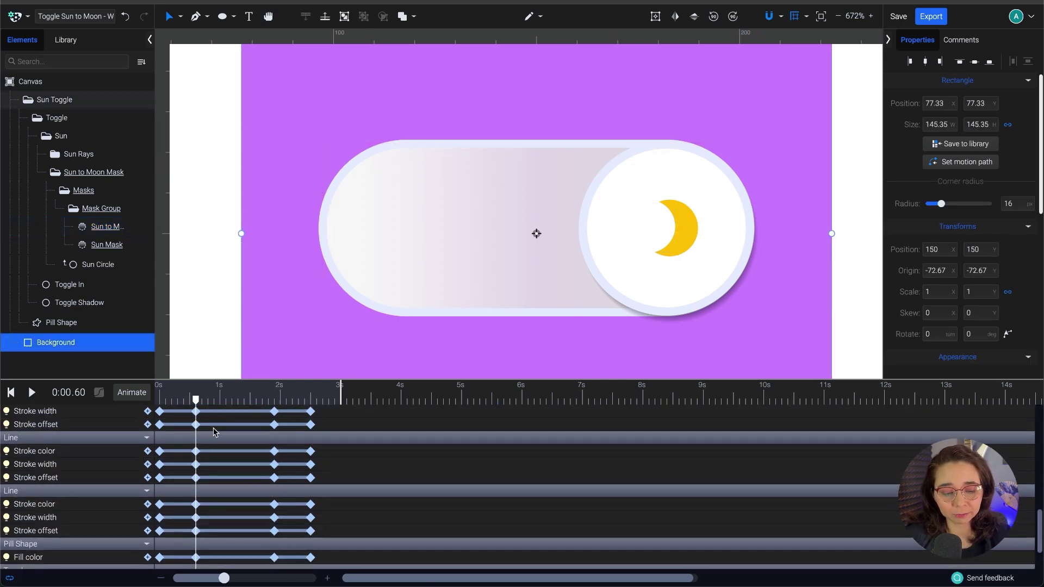
scroll(213, 432, down, 2)
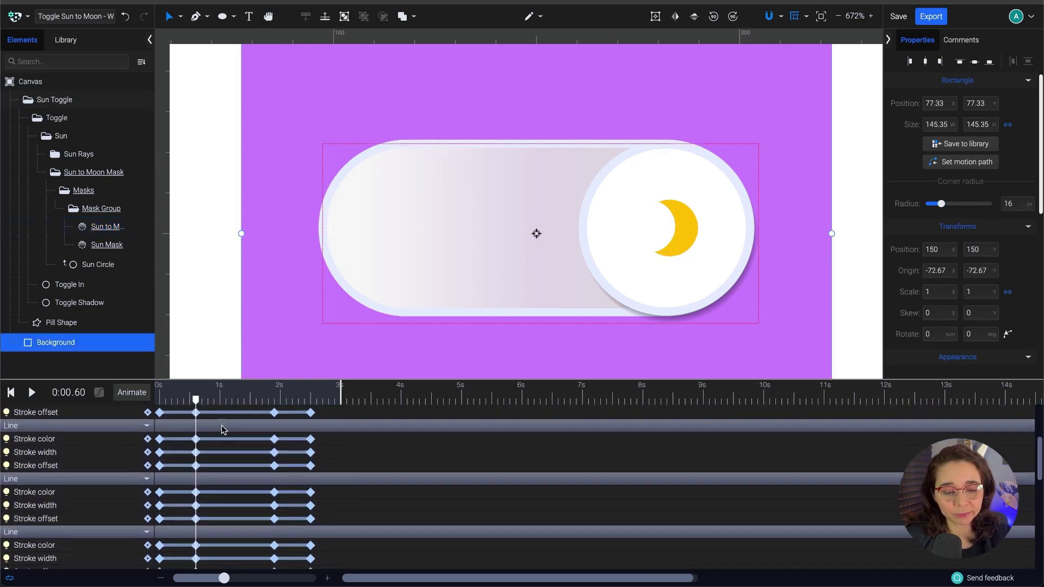
scroll(221, 426, up, 5)
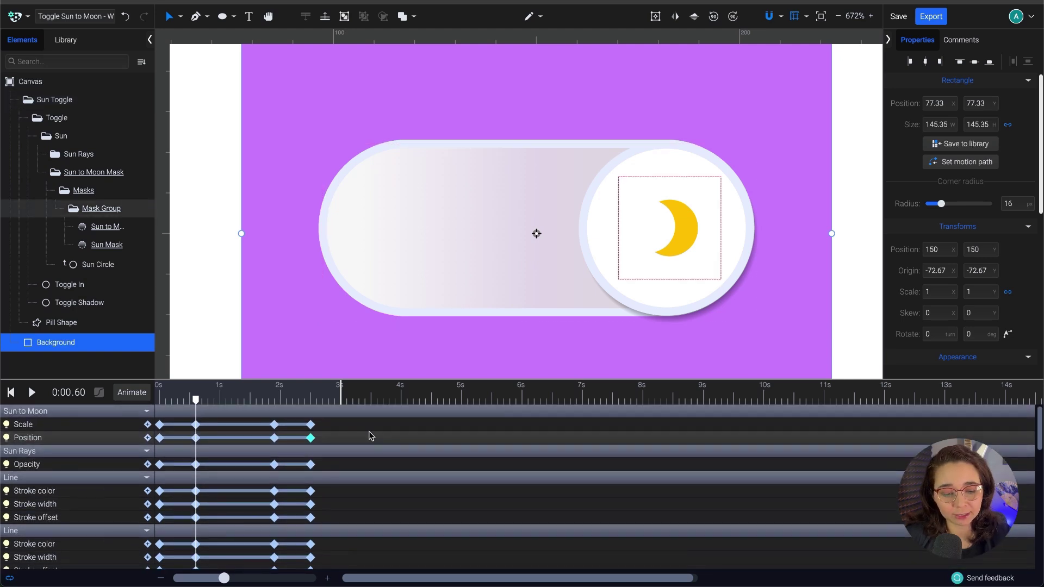
click(369, 433)
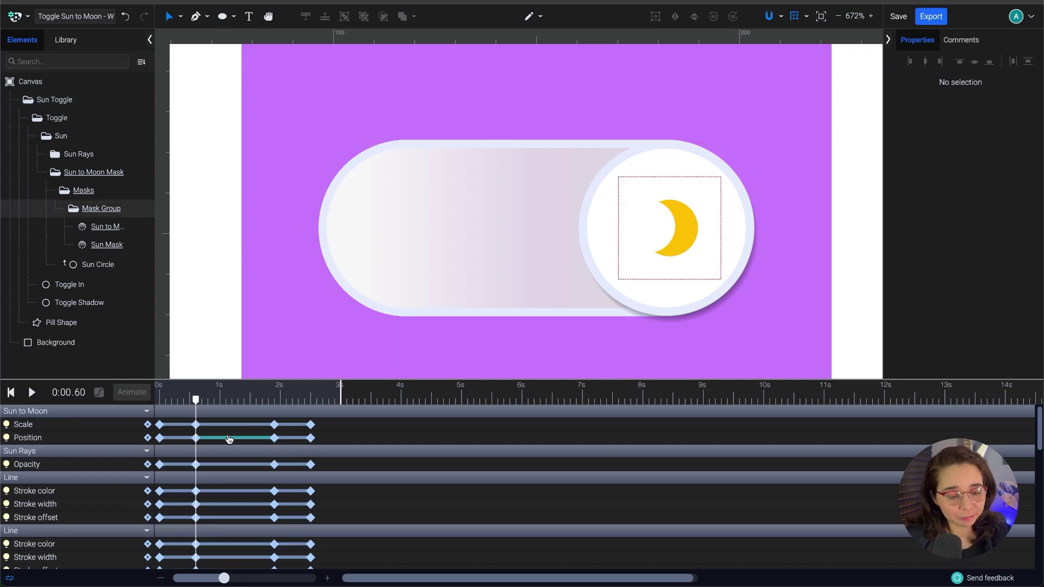
drag(192, 403, 280, 402)
drag(292, 438, 163, 448)
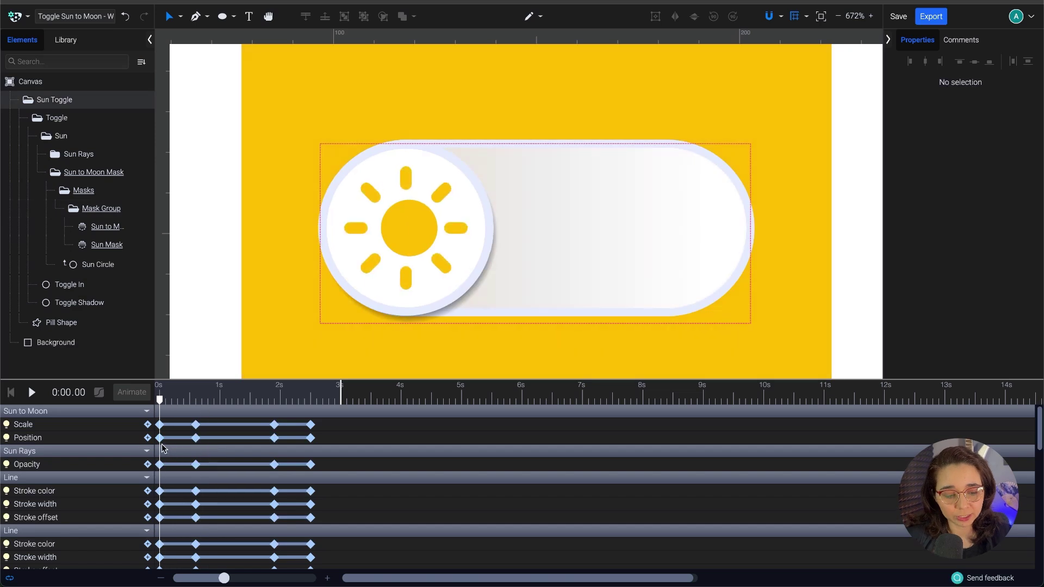
- Select the Sun to Moon Mask group at 0.6s and bring up its Animate property list
click(81, 172)
click(83, 190)
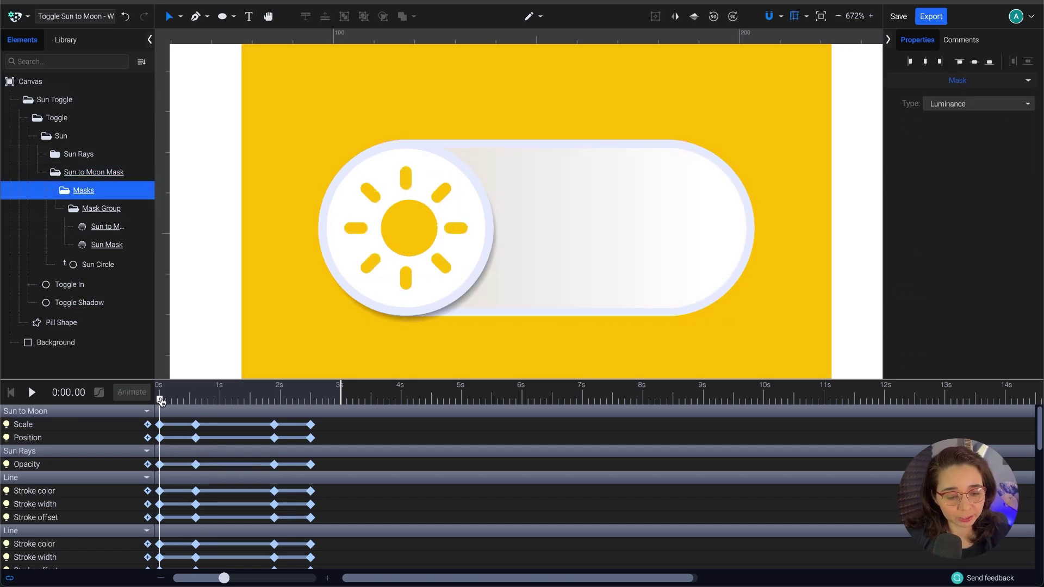
drag(158, 401, 196, 401)
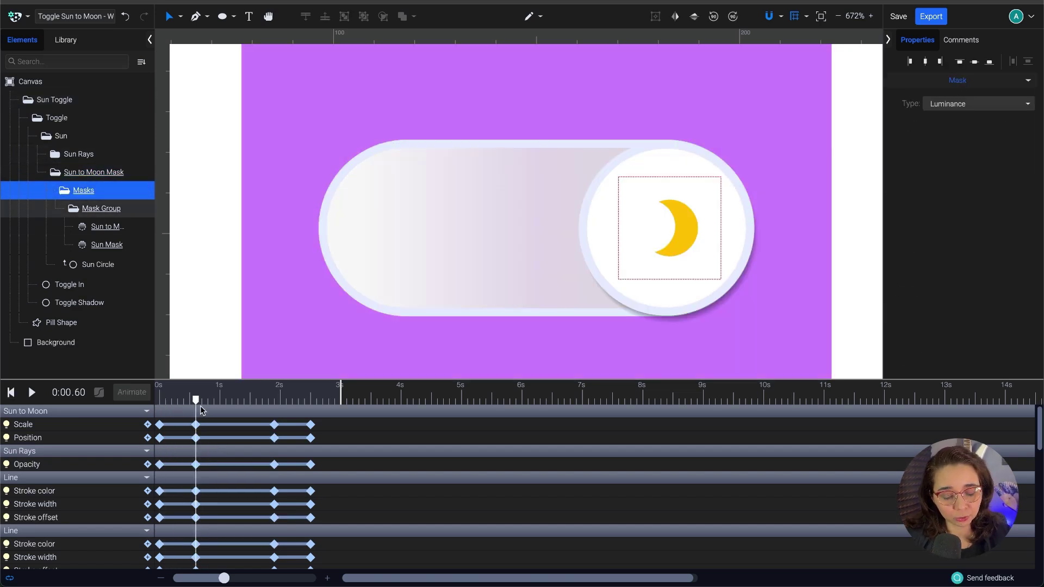
click(96, 210)
click(74, 174)
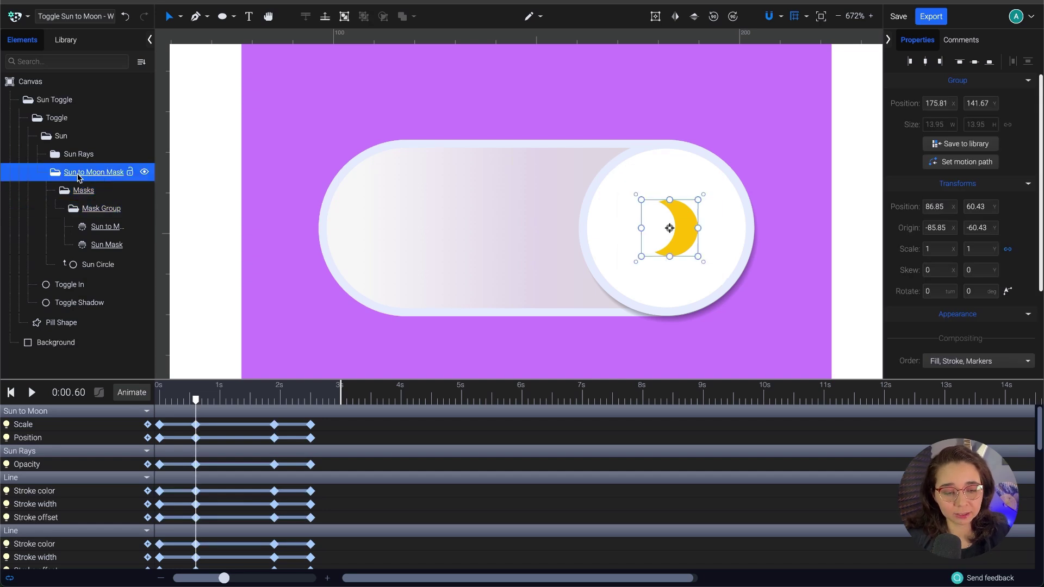
click(143, 401)
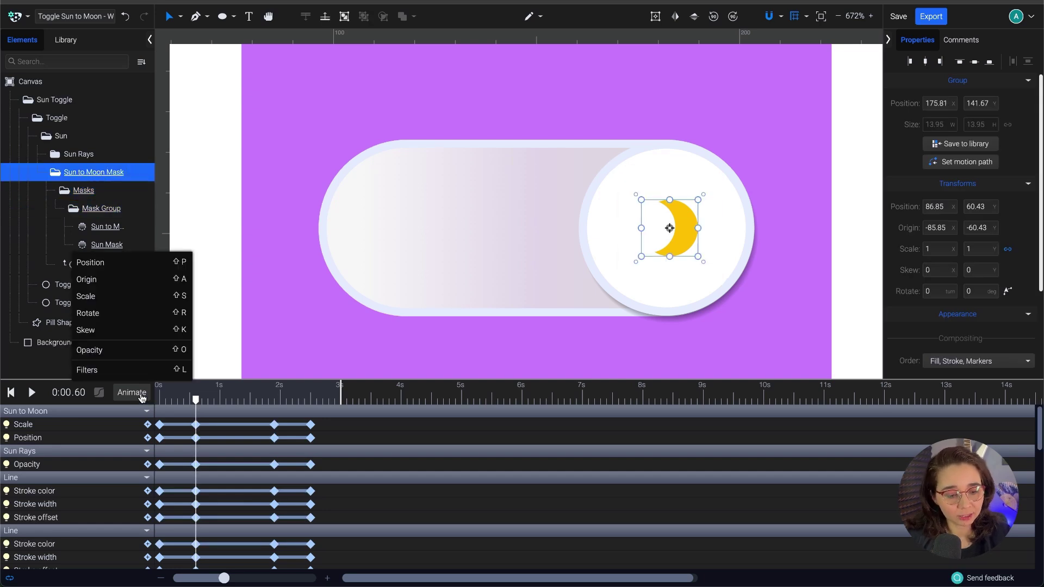
click(122, 299)
click(201, 428)
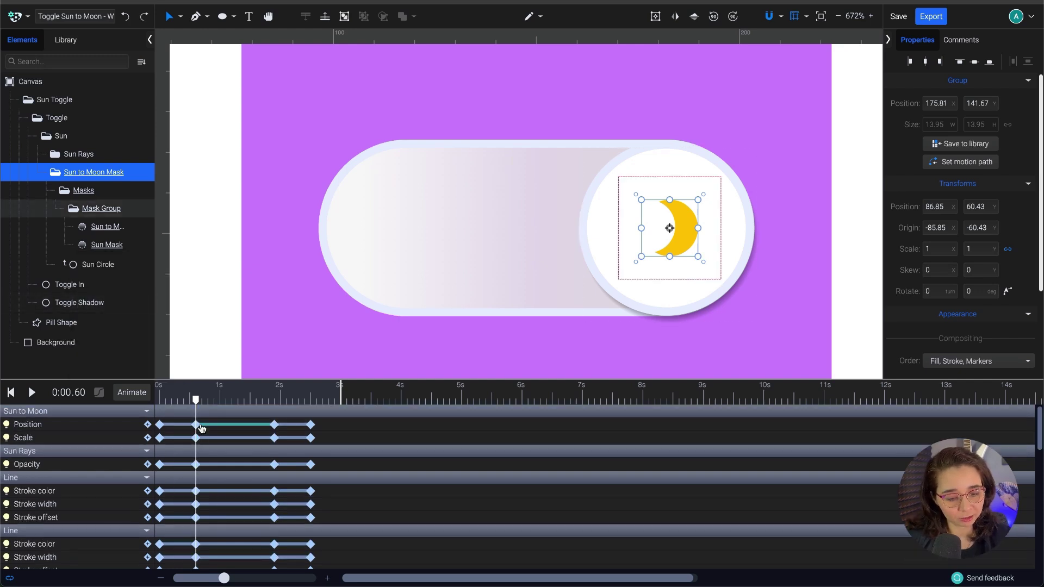
key(Home)
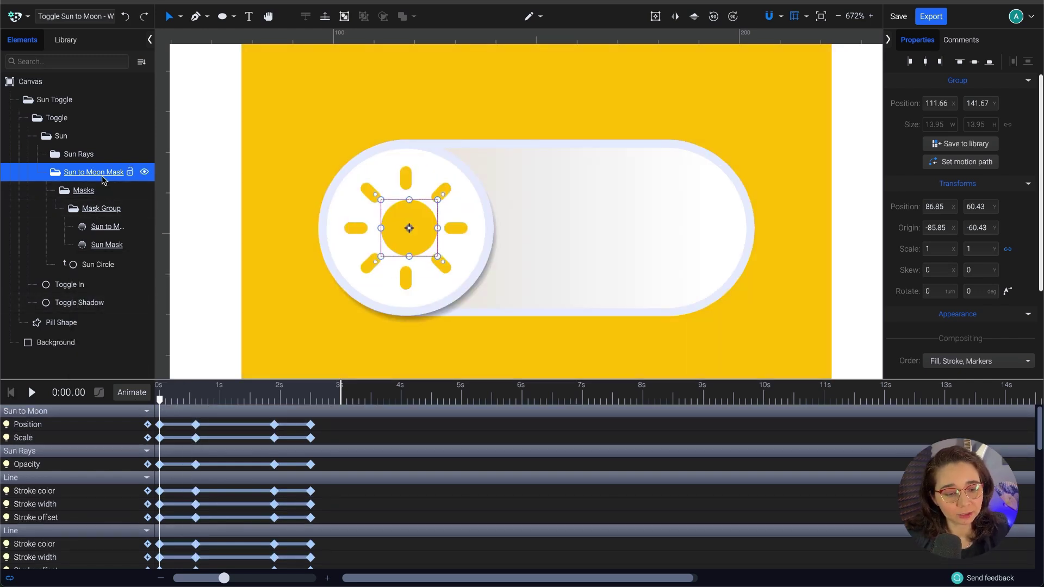
click(129, 393)
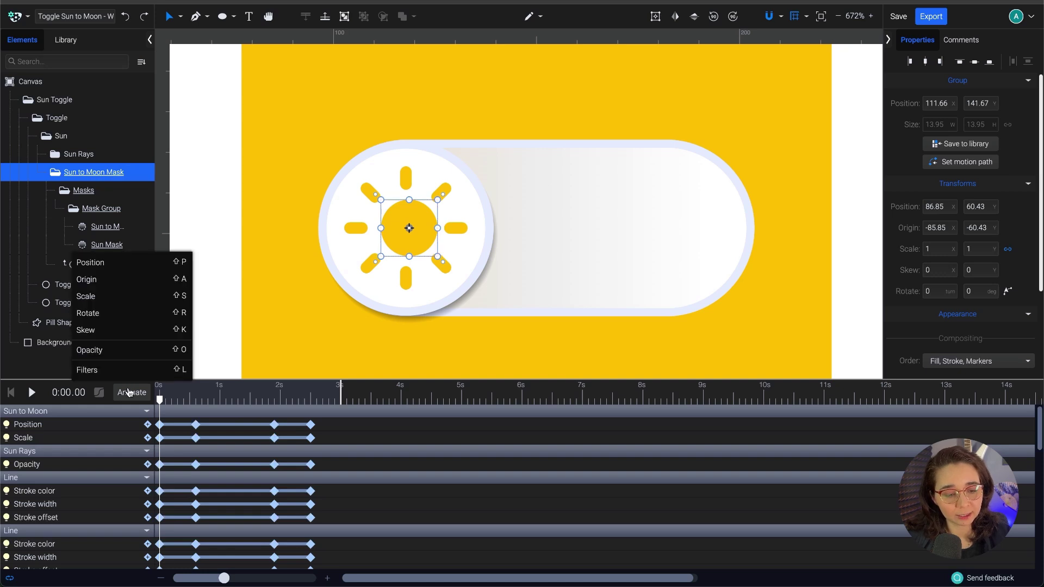
- Add a Scale track to the Sun to Moon Mask and set scale 1.5 at 0.6s
click(114, 296)
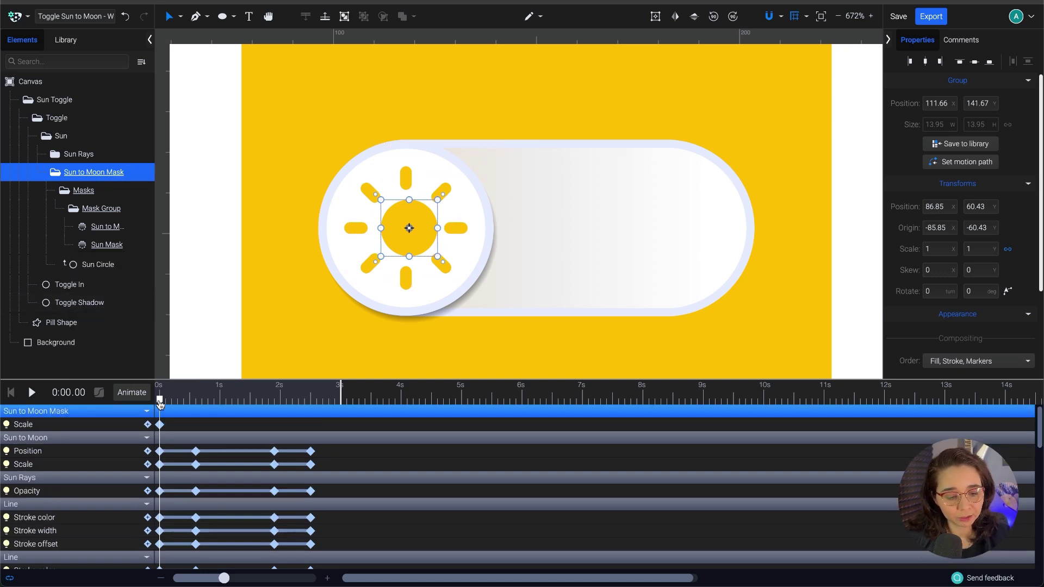
drag(160, 404, 200, 422)
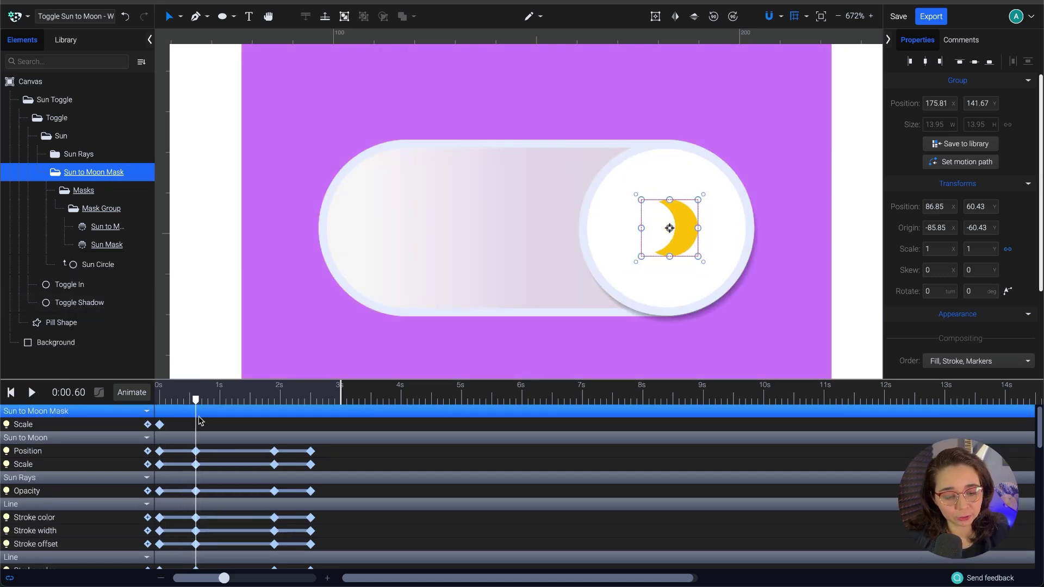
click(148, 424)
click(940, 248)
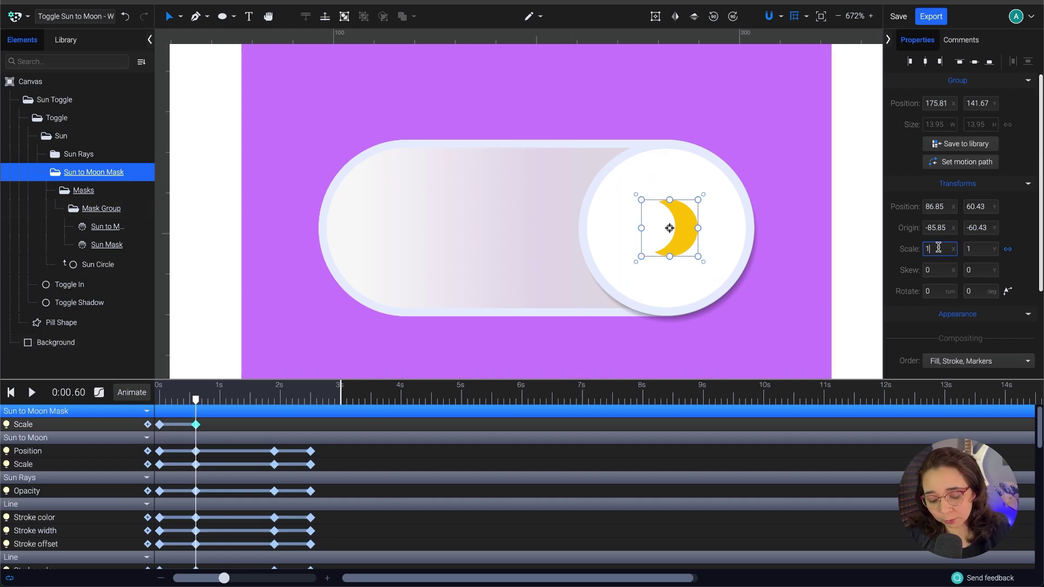
key(Return)
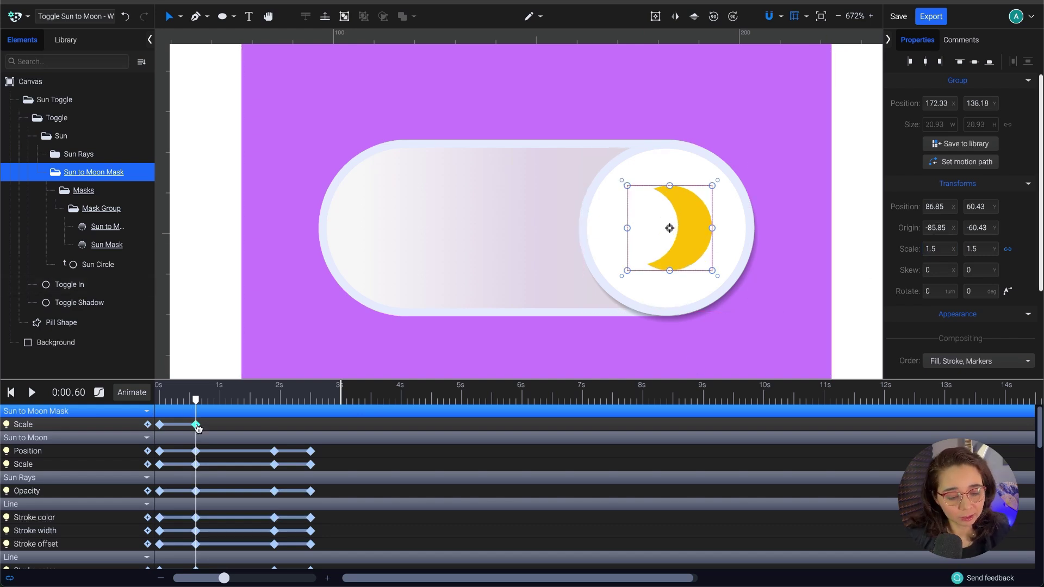
- Keep the mask at scale 1.5 through 1.9s and back to 1 at 2.5s, undoing stray moves
drag(199, 409, 276, 420)
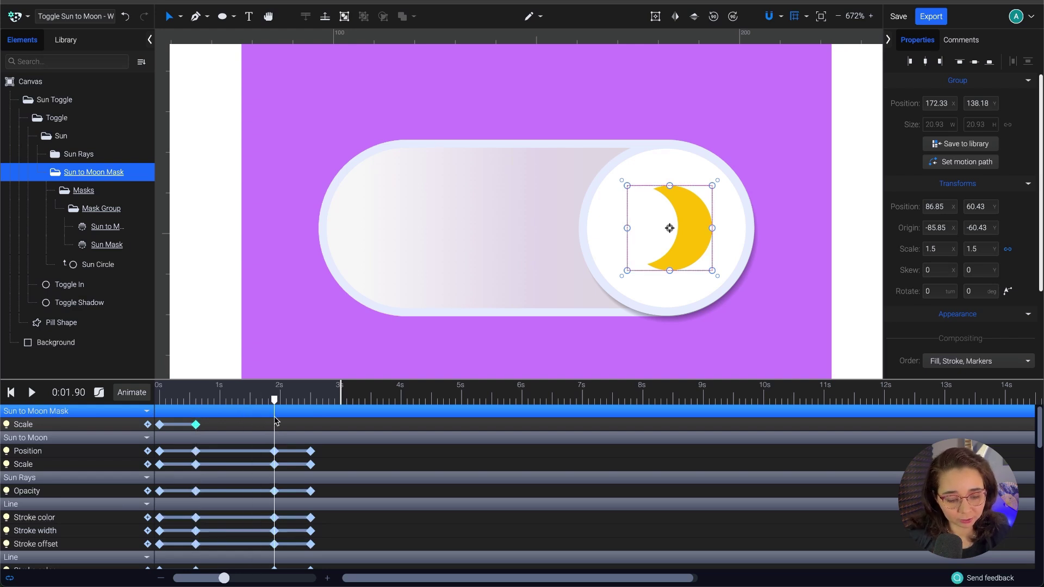
key(ctrl+shift+z)
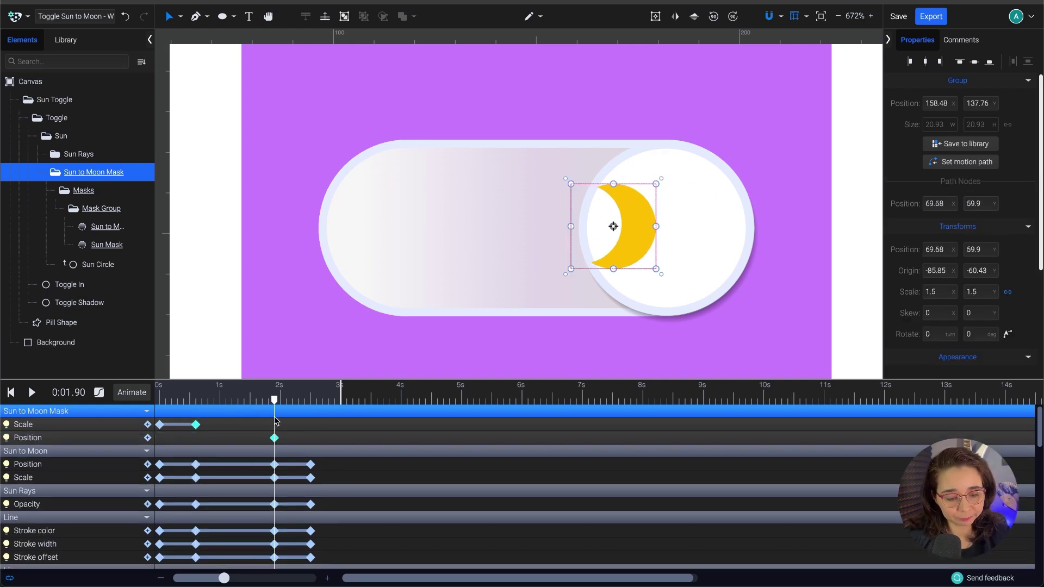
key(ctrl+z)
key(ctrl+z)
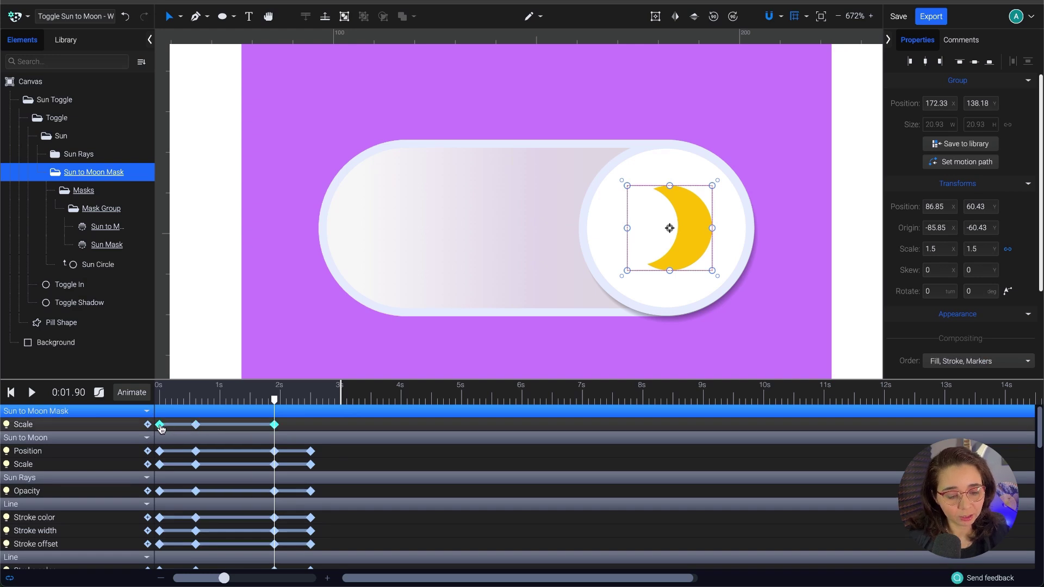
drag(275, 406, 315, 411)
key(ctrl+z)
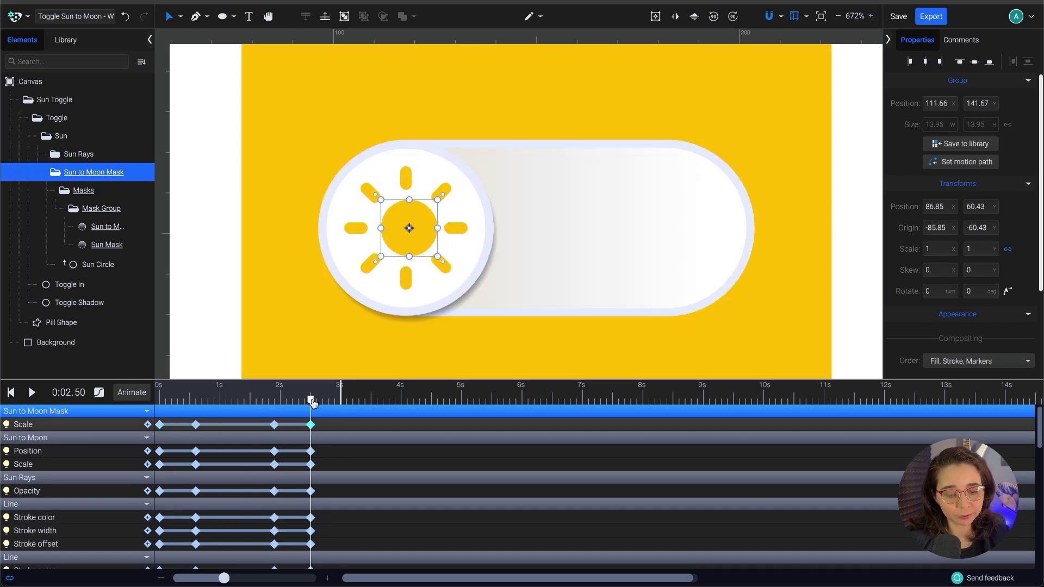
- Play the animation to preview the mask scaling, then return to the start
key(space)
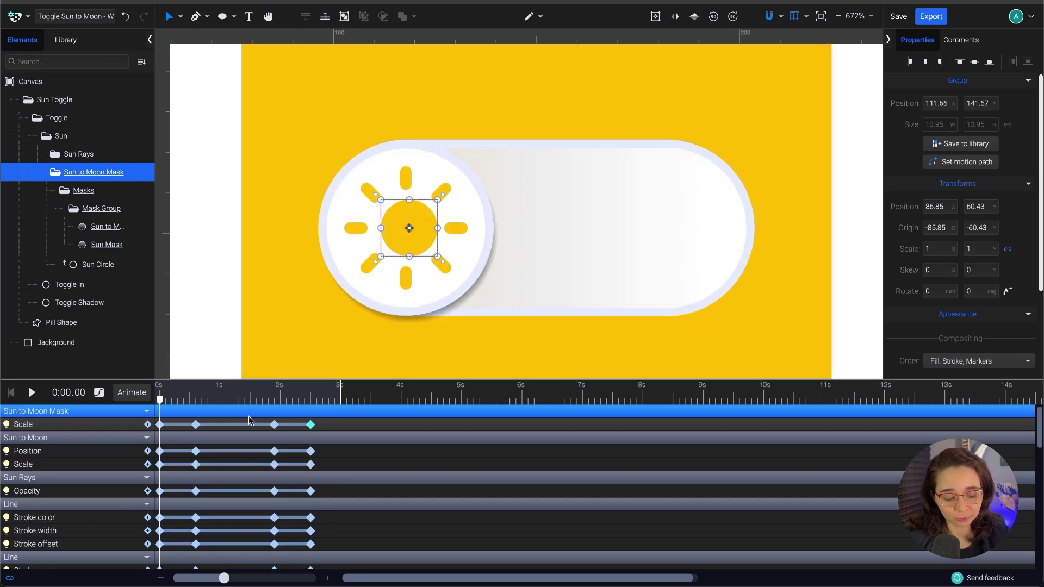
key(space)
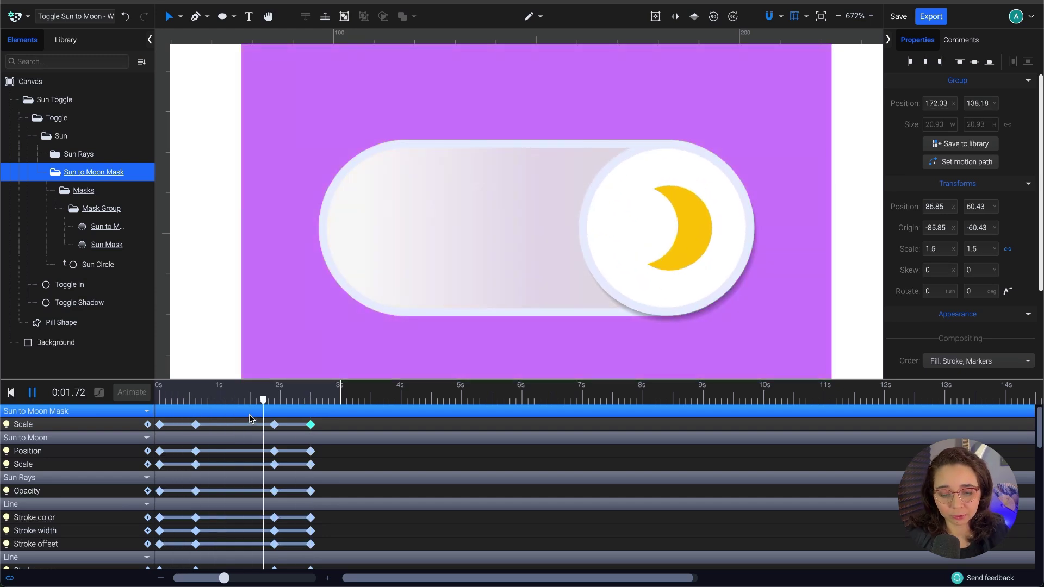
click(213, 401)
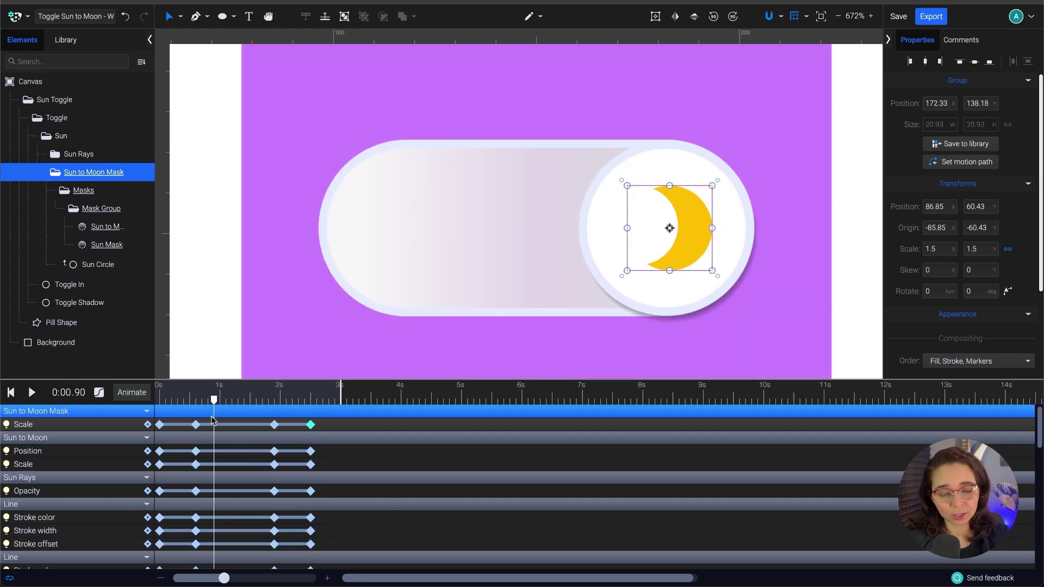
key(Left)
key(Left)
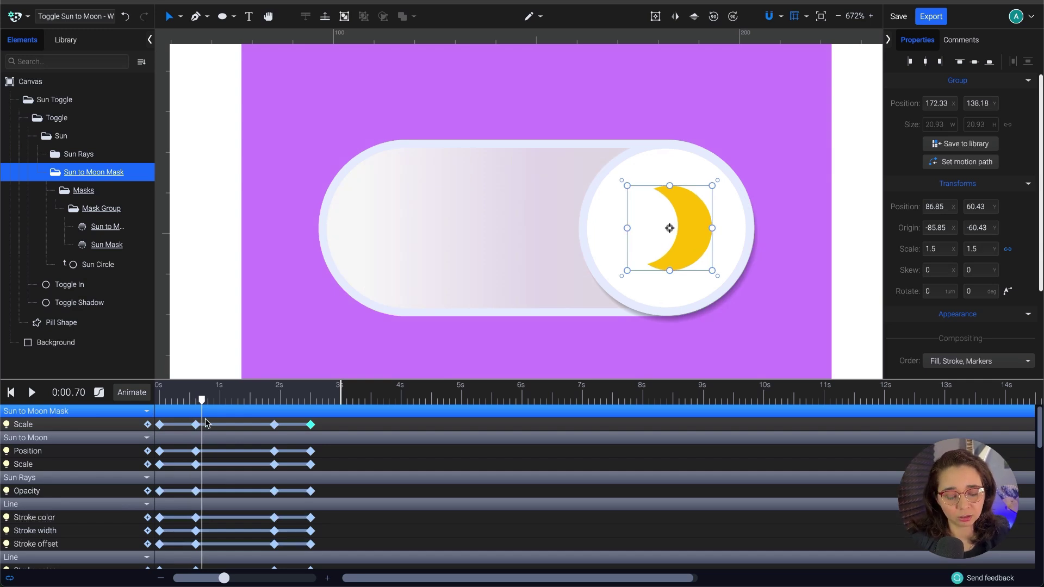
key(space)
click(196, 402)
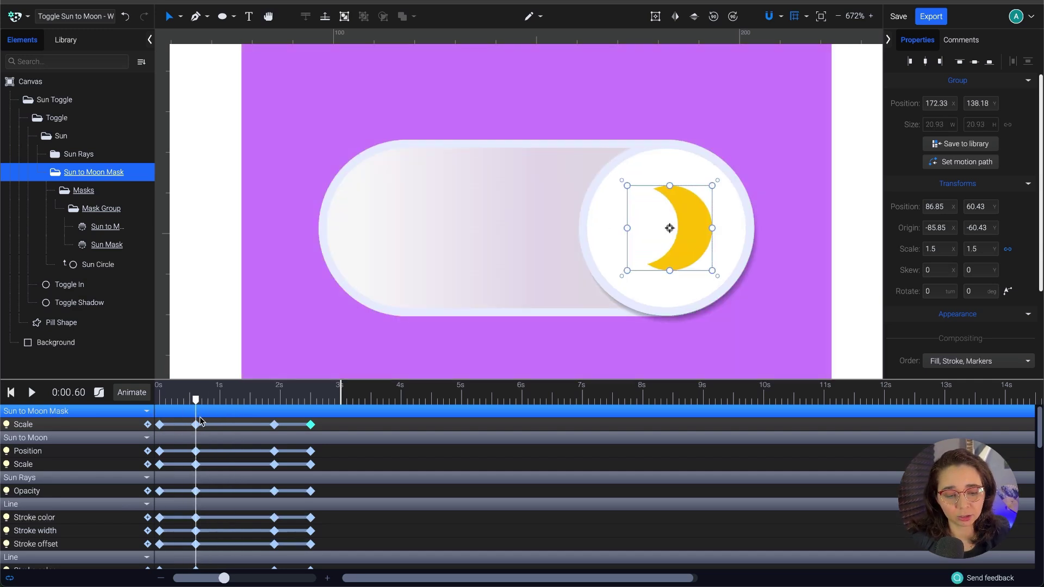
key(Home)
- Add a Rotate track to the Sun to Moon Mask: 150° at 0.6s, held at 1.9s
click(131, 392)
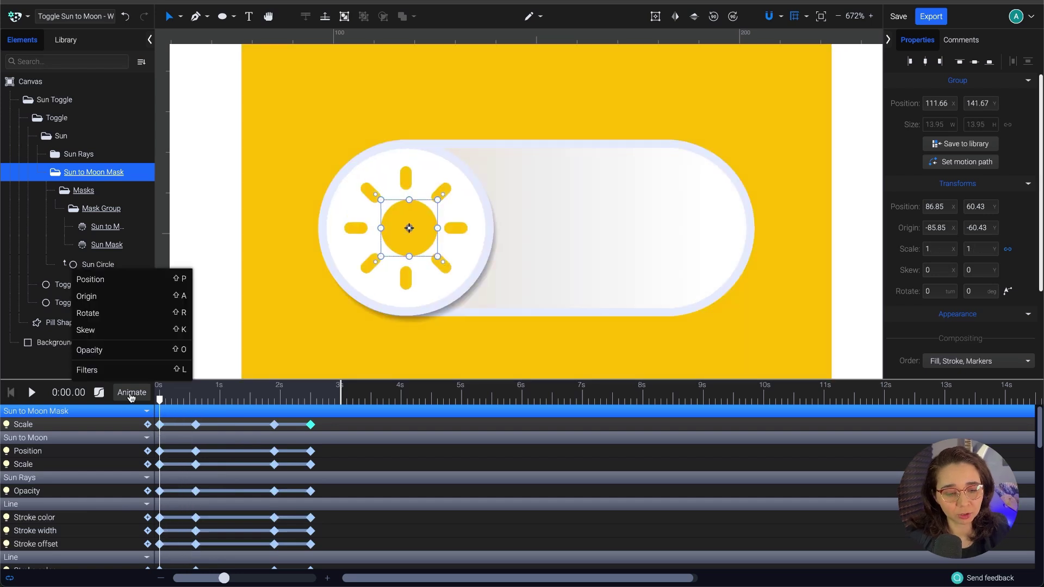
click(140, 314)
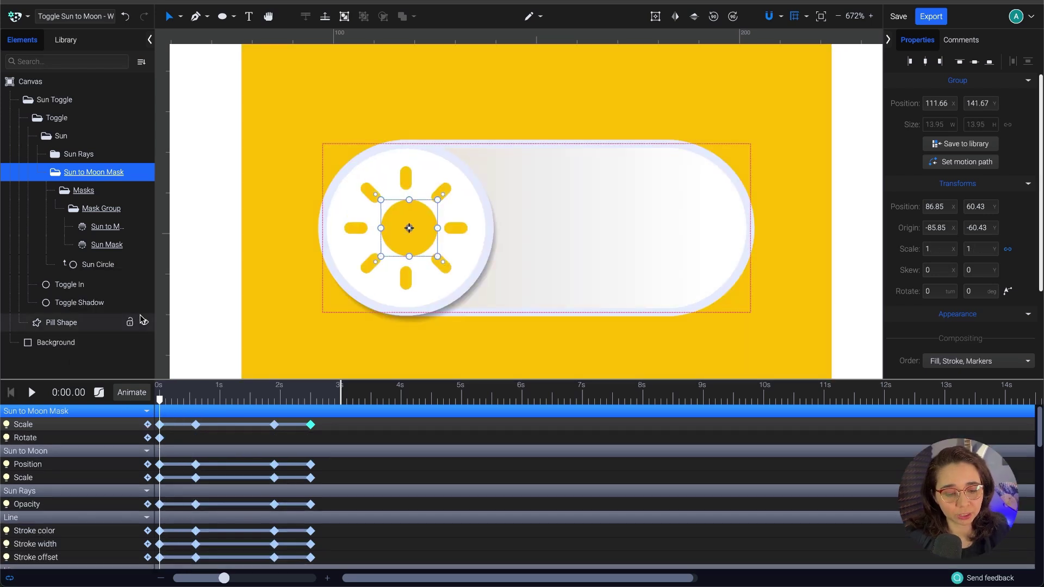
click(197, 402)
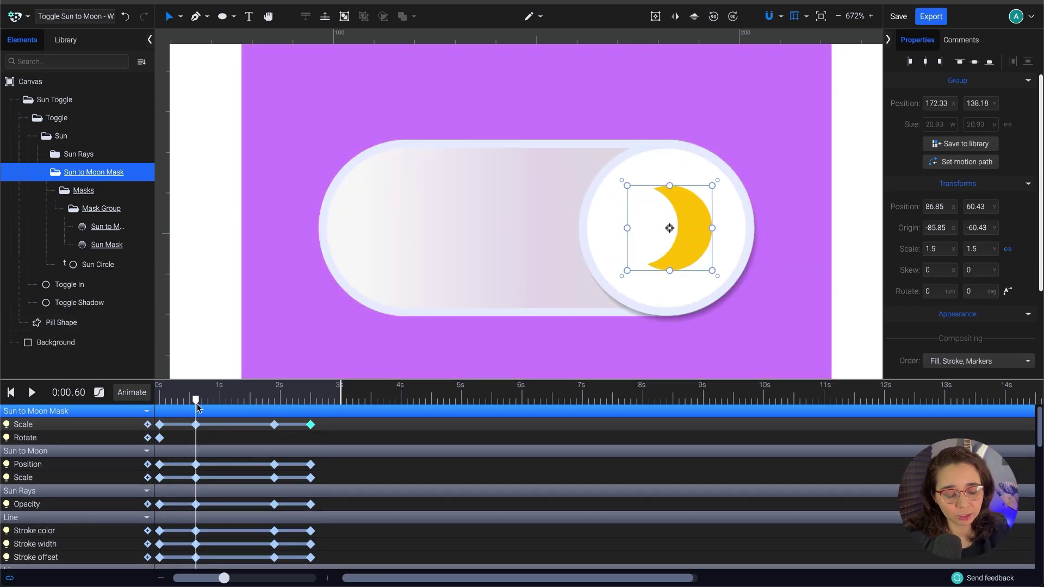
drag(722, 181, 651, 304)
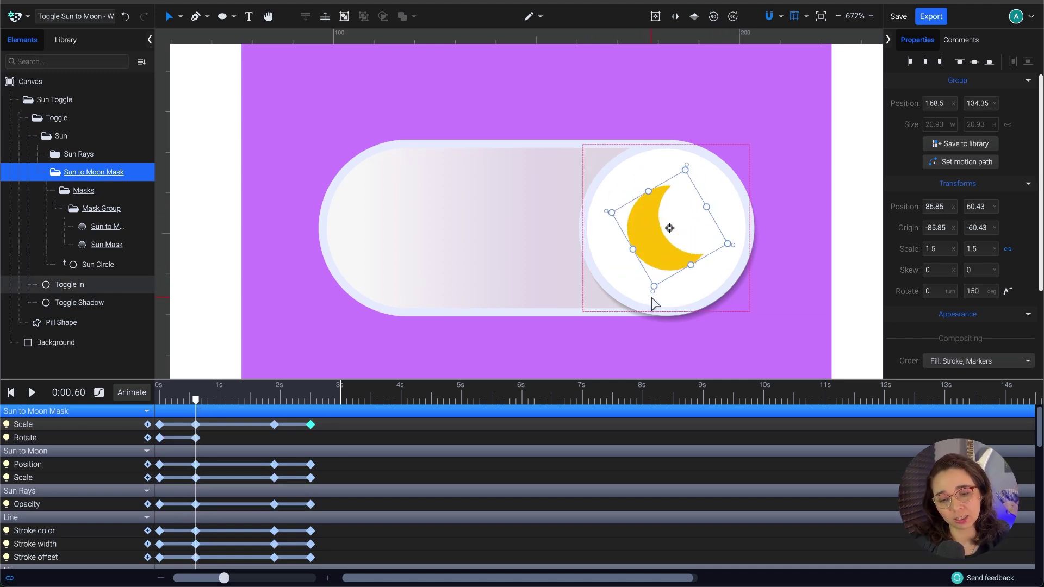
click(197, 438)
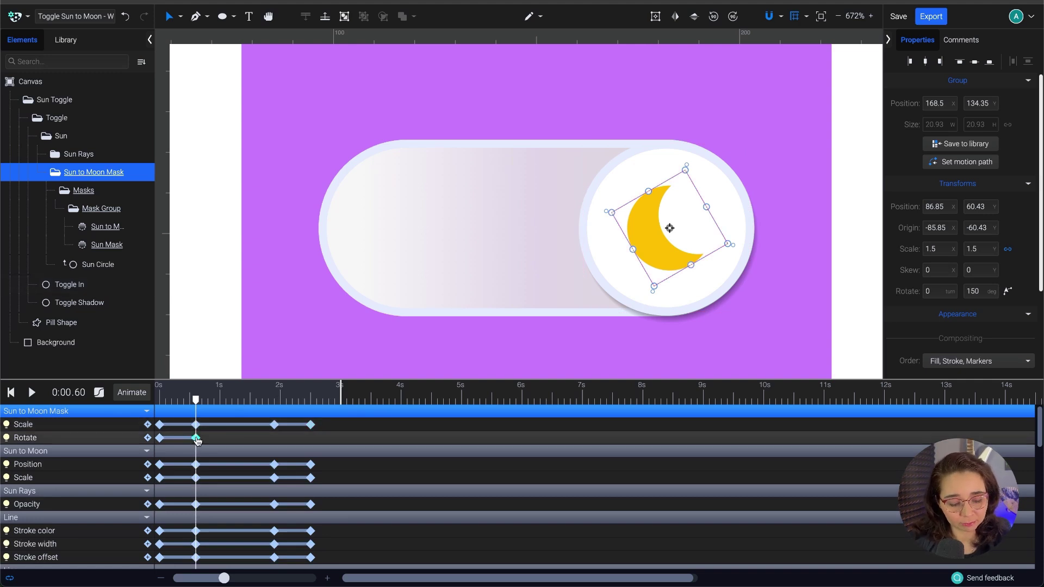
drag(197, 401, 311, 402)
key(ctrl+v)
key(ctrl+v)
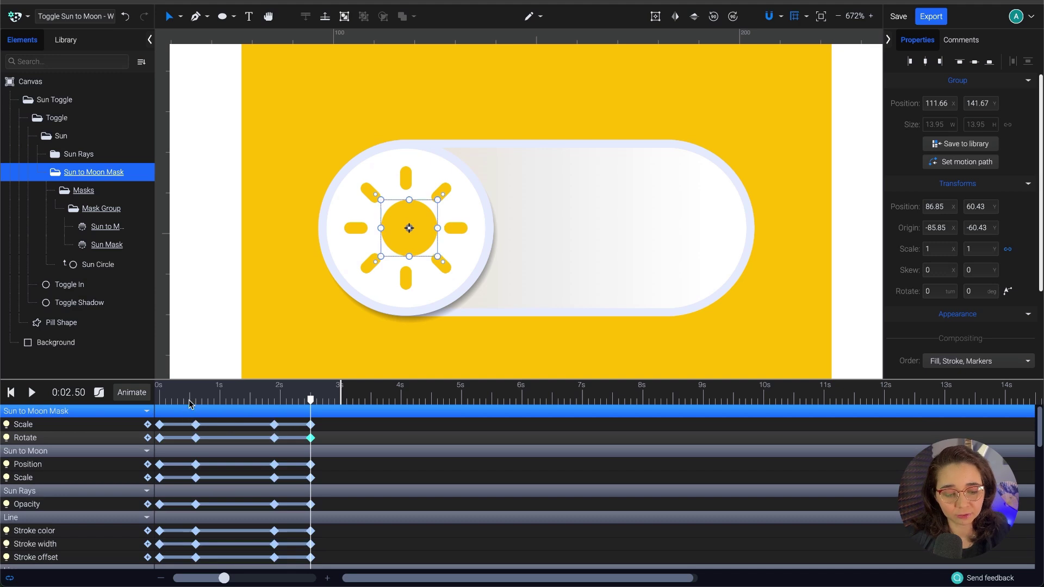
drag(181, 430, 212, 572)
drag(256, 416, 281, 540)
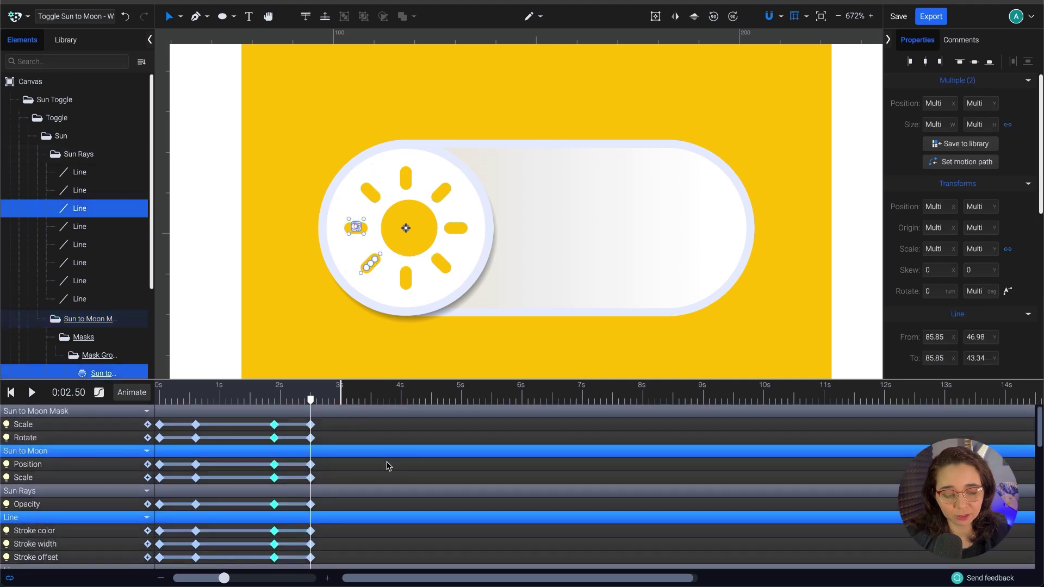
click(344, 422)
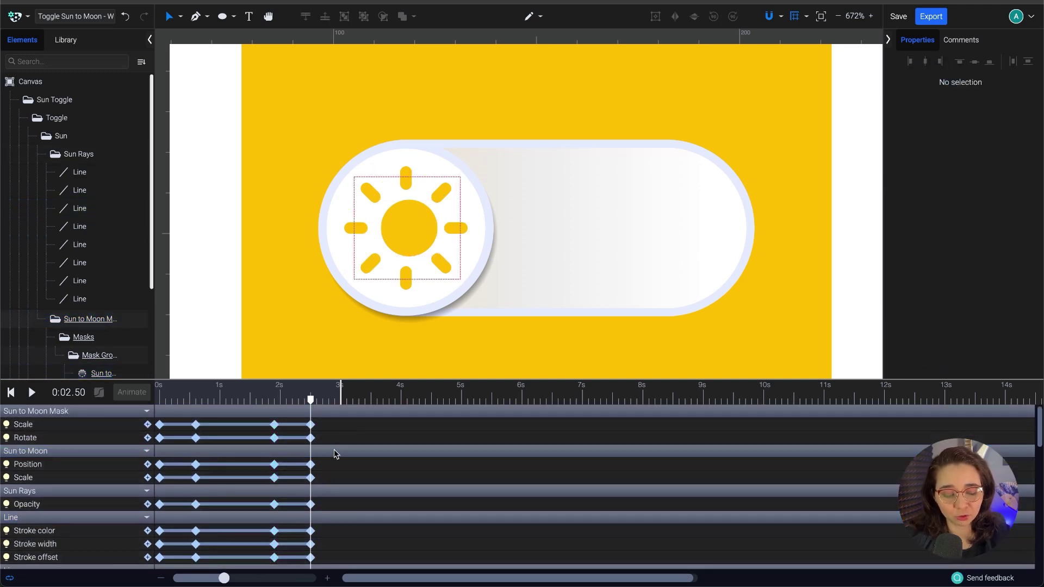
scroll(274, 452, down, 5)
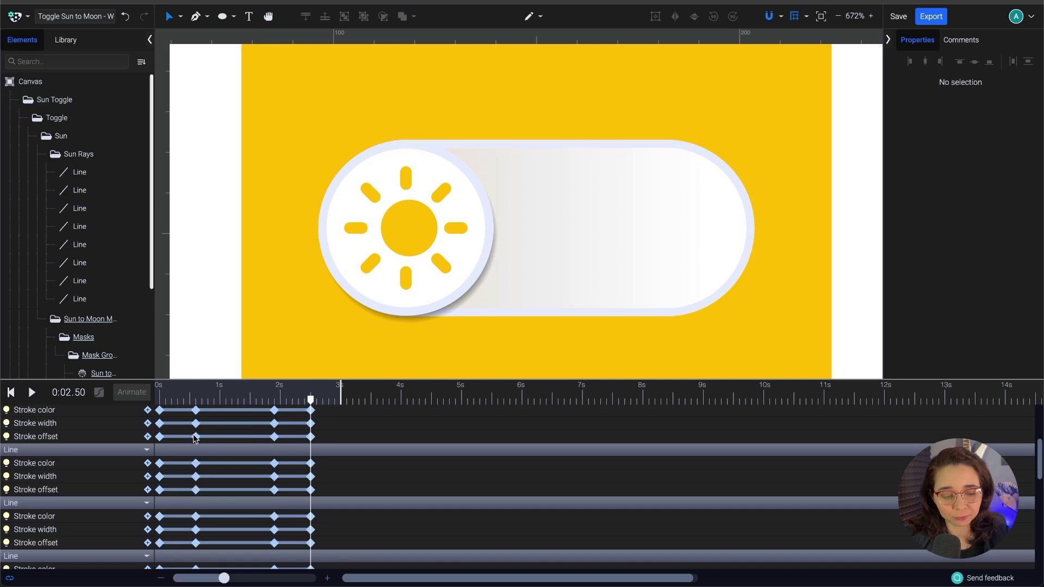
scroll(209, 446, up, 5)
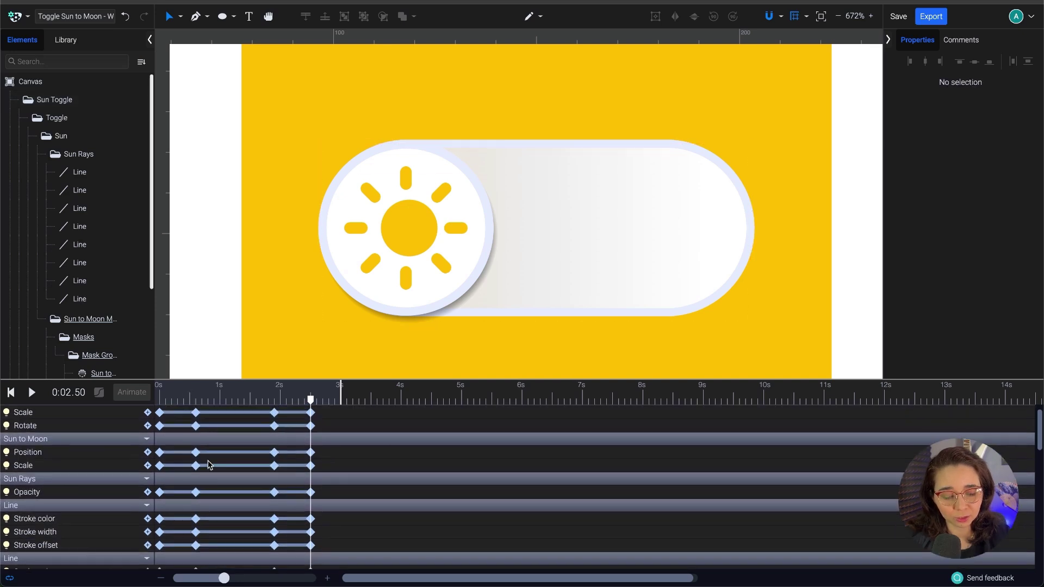
scroll(208, 465, up, 1)
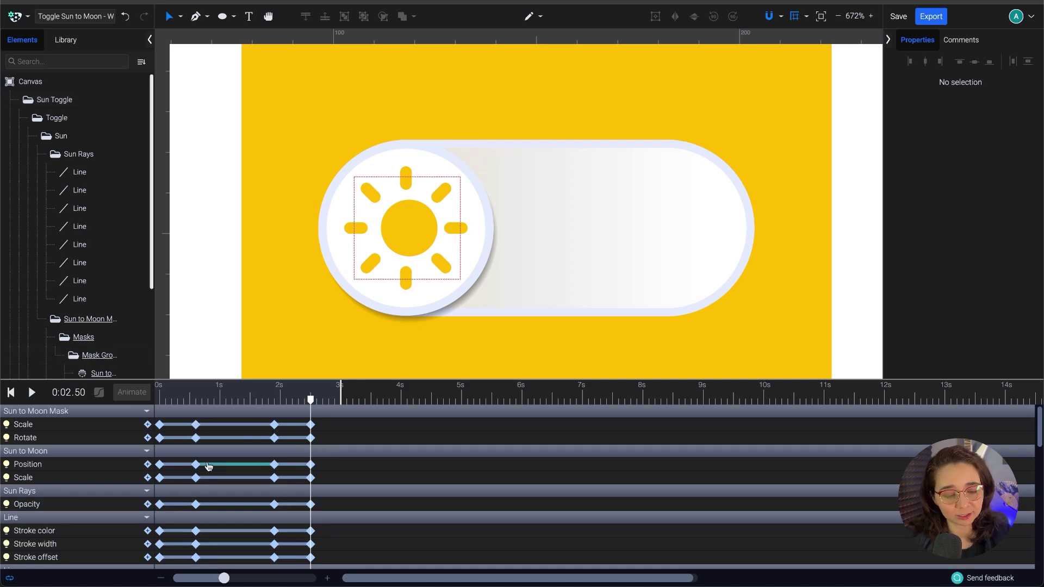
scroll(209, 467, down, 8)
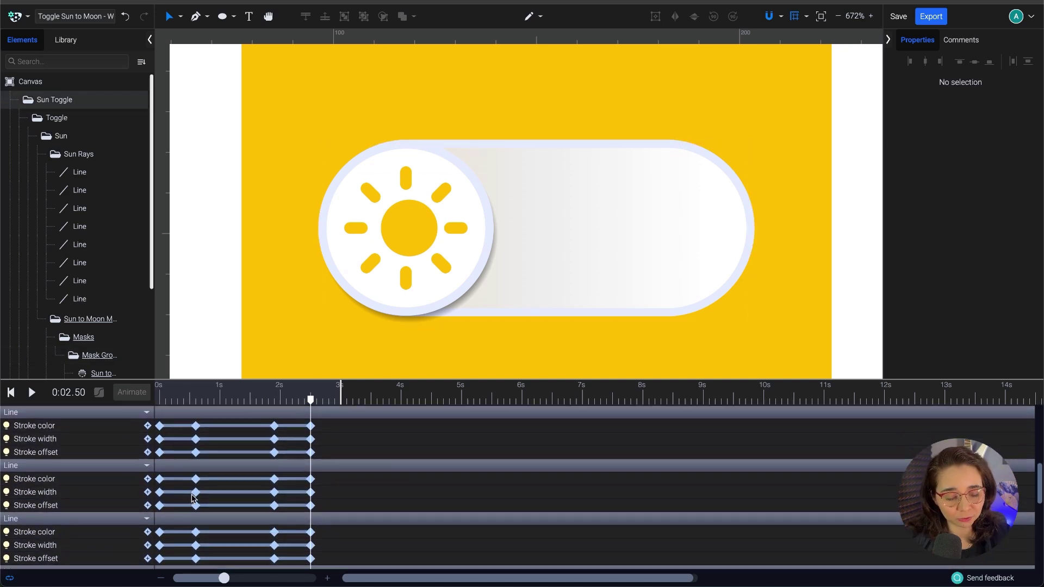
scroll(192, 498, down, 2)
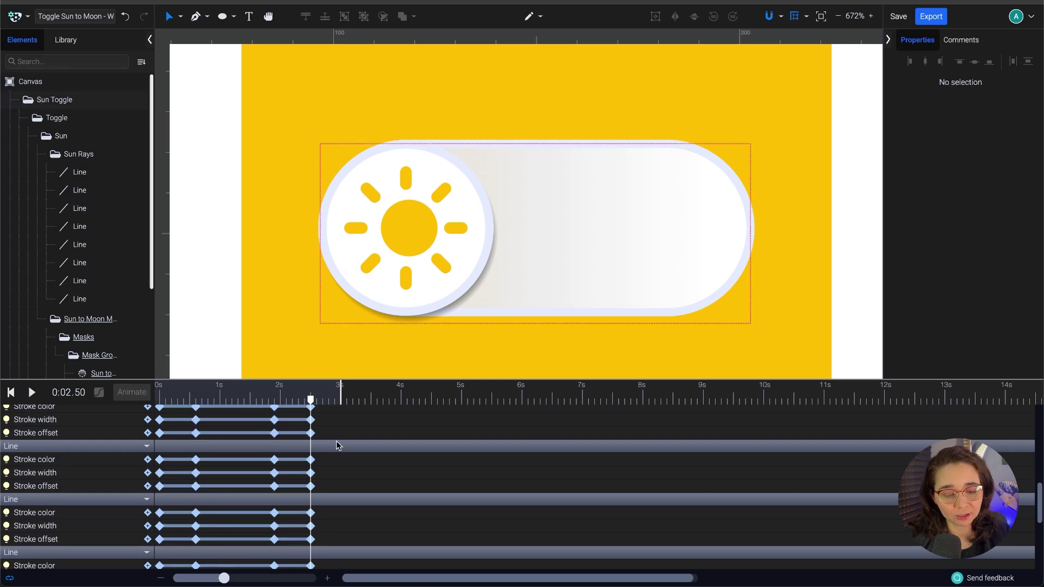
scroll(326, 451, down, 3)
scroll(300, 466, up, 5)
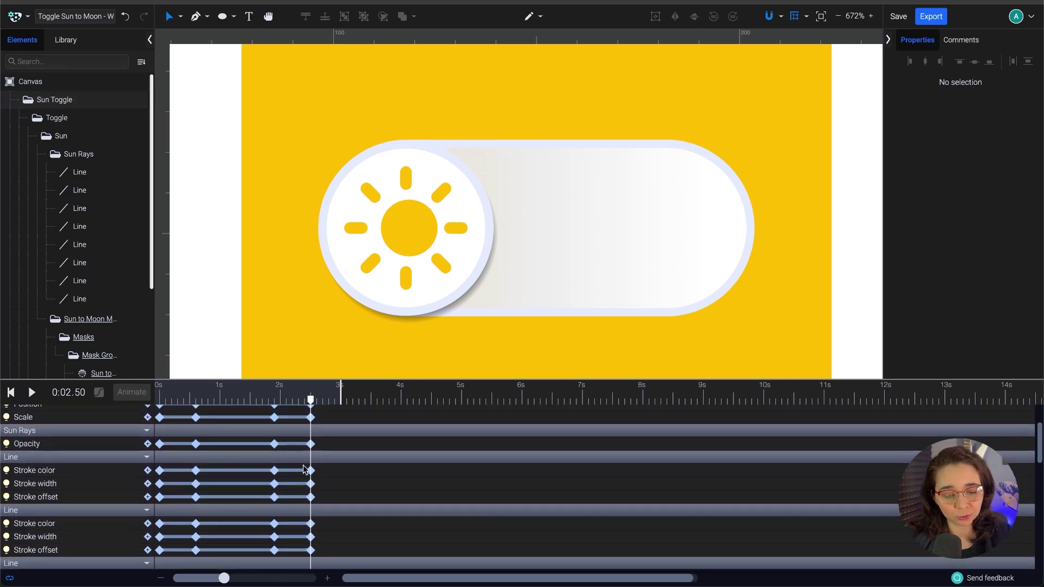
drag(311, 400, 269, 402)
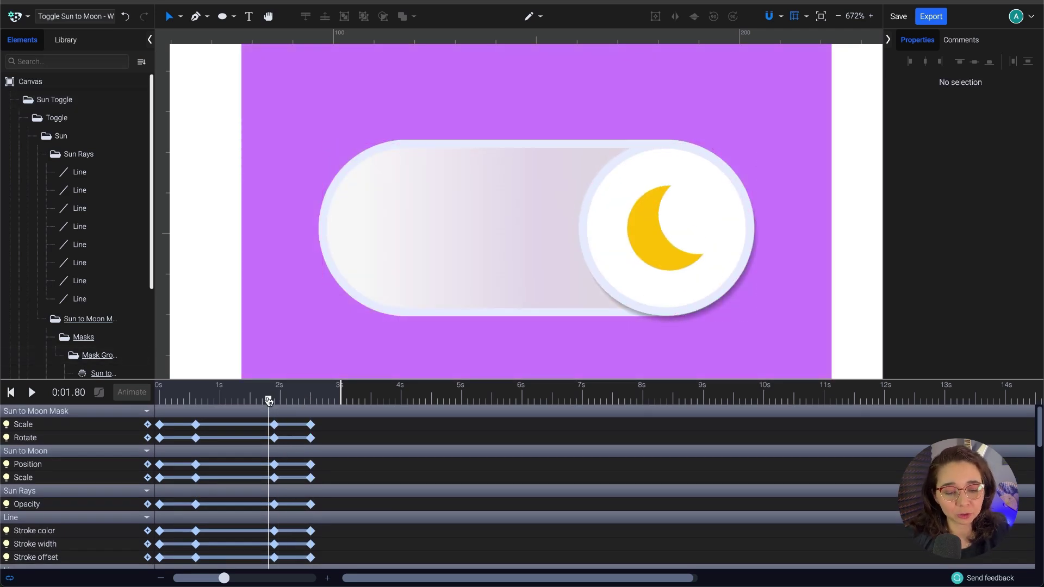
drag(268, 401, 160, 401)
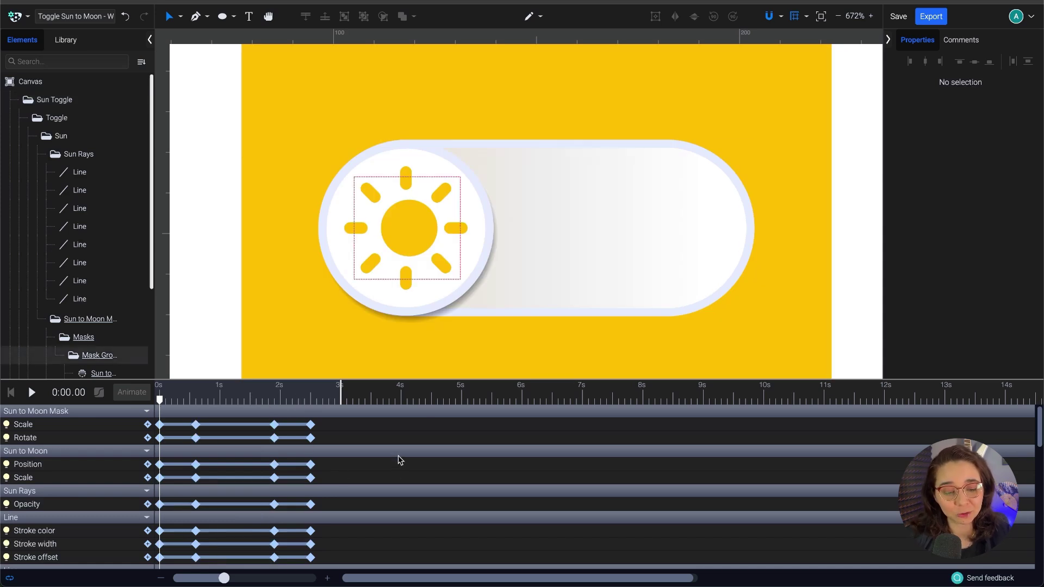
key(space)
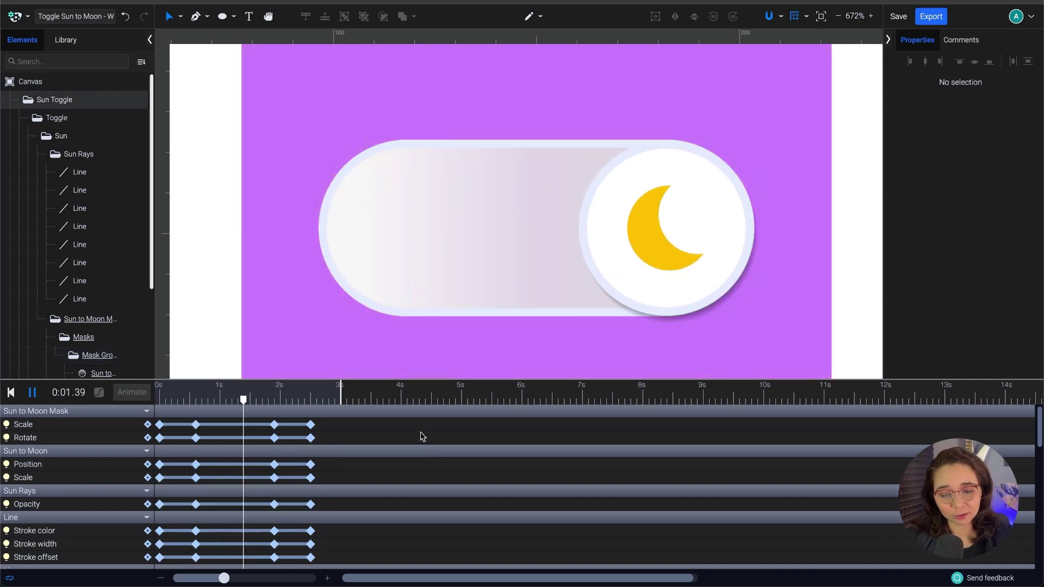
key(space)
- Select the Sun Circle layer and add a Fill color animation track
drag(265, 419, 310, 426)
click(48, 154)
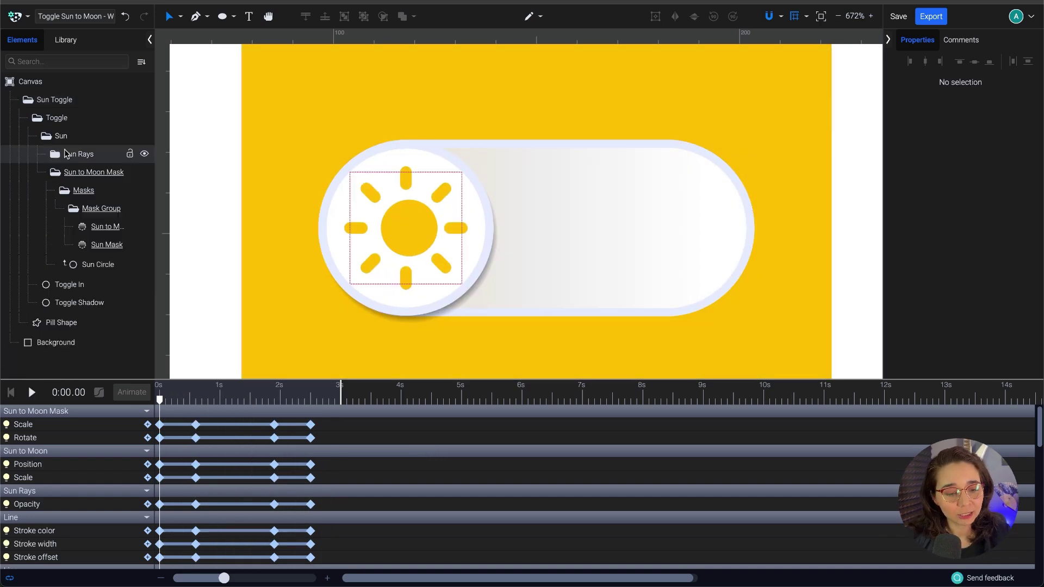
click(92, 267)
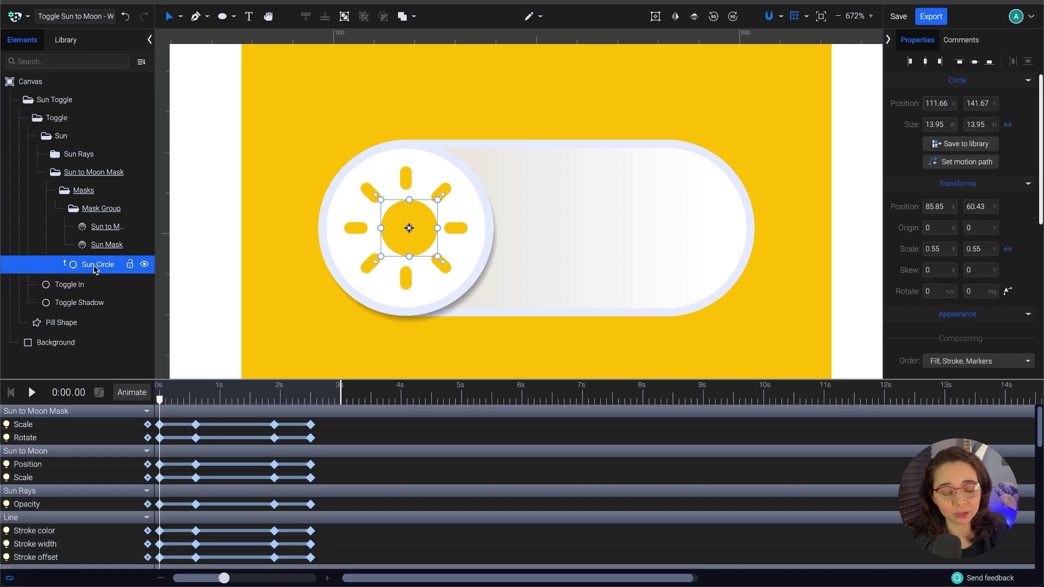
click(133, 395)
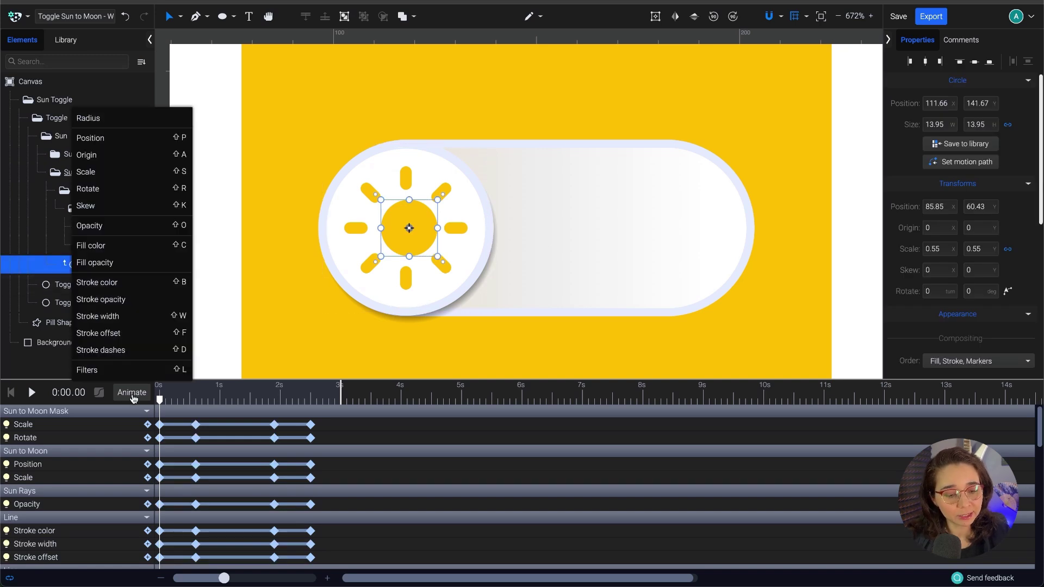
click(138, 249)
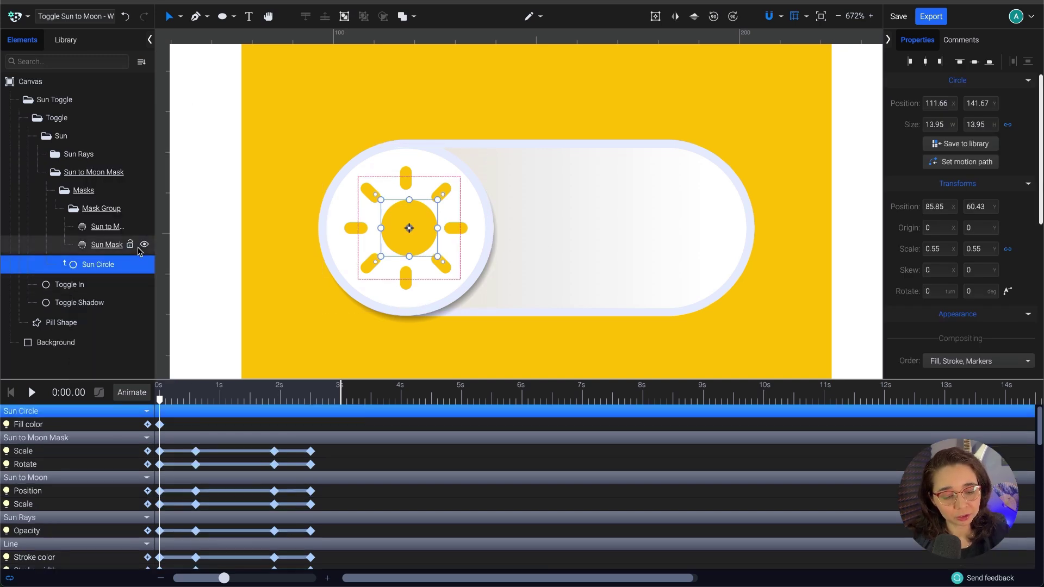
- At 0.6s, set the Sun Circle's fill to purple C97BFF, matching the background's purple
click(196, 402)
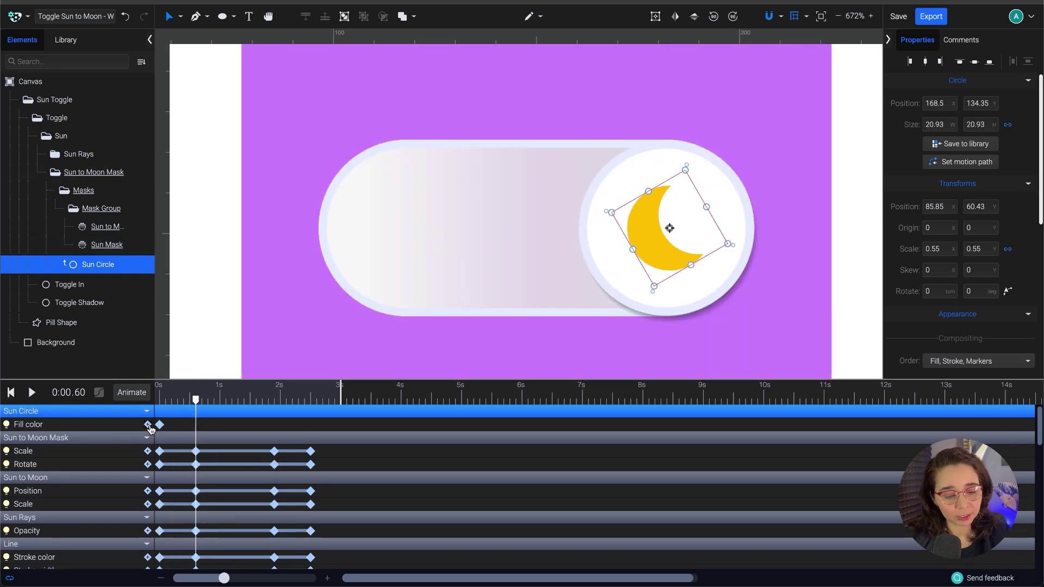
scroll(998, 231, down, 5)
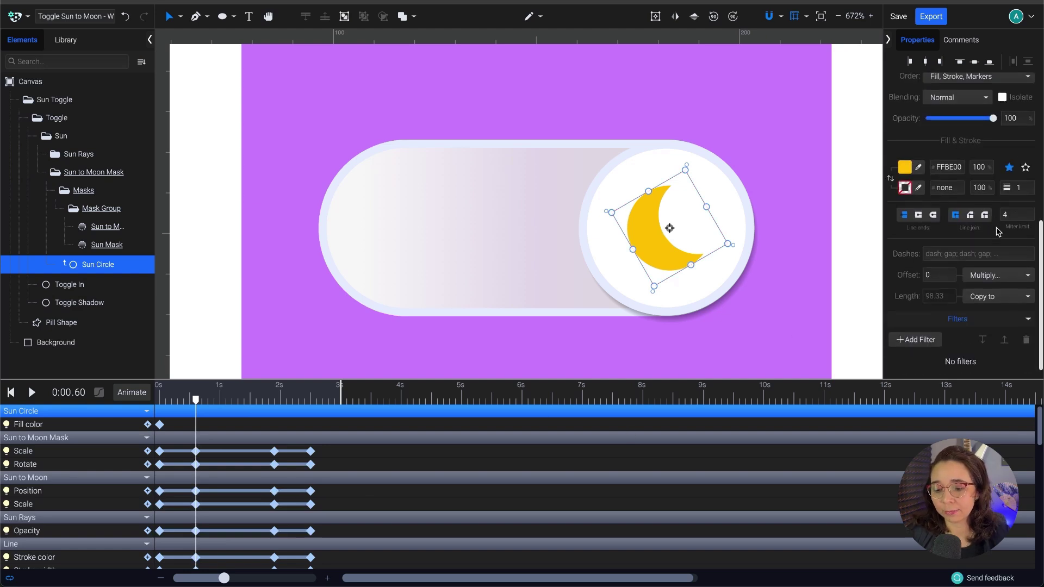
double_click(952, 165)
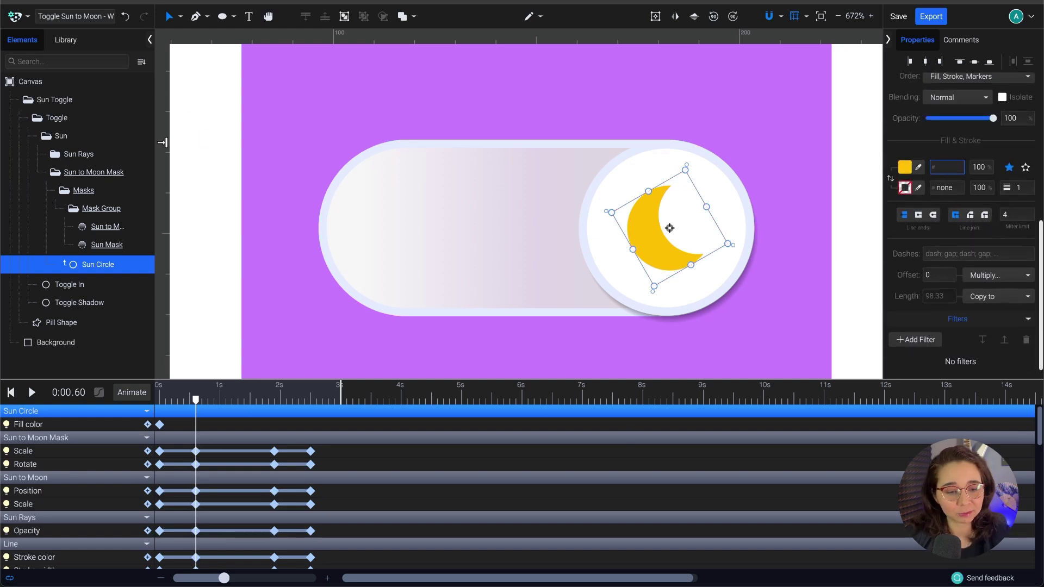
click(198, 152)
key(ctrl+z)
key(ctrl+z)
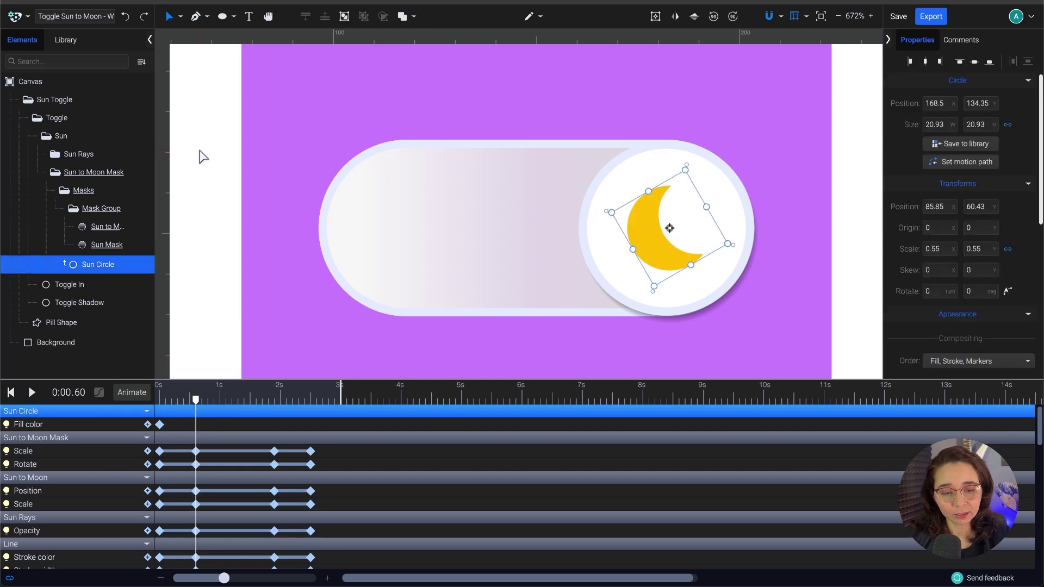
click(276, 109)
scroll(946, 255, down, 5)
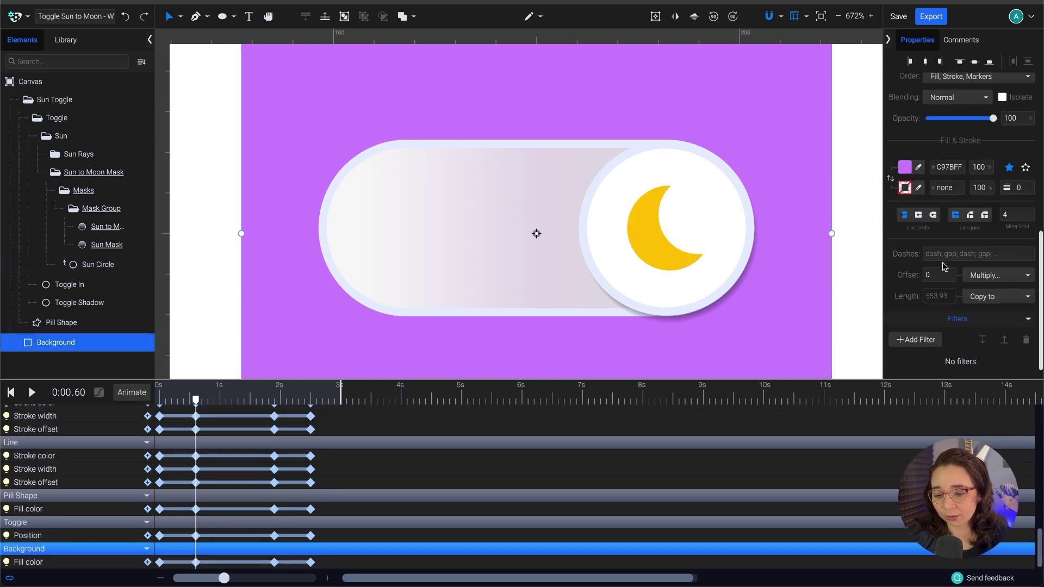
click(952, 167)
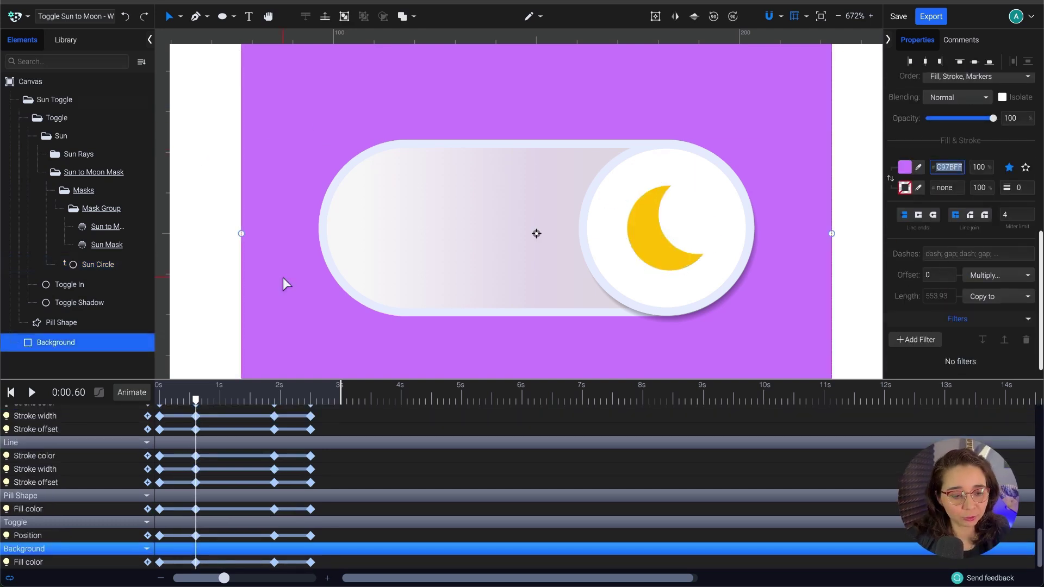
click(97, 265)
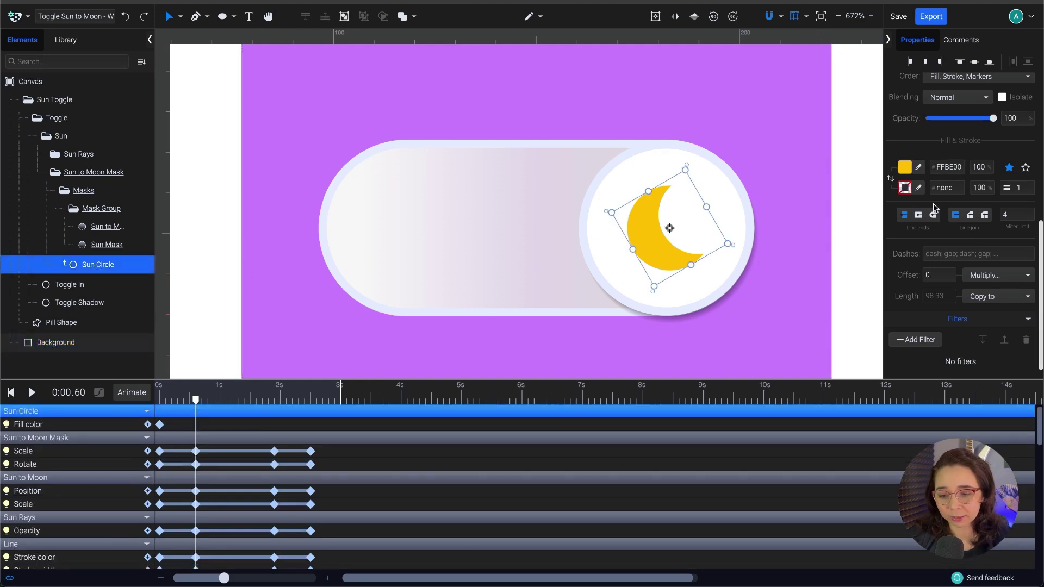
click(947, 168)
text(C97BFF)
key(Return)
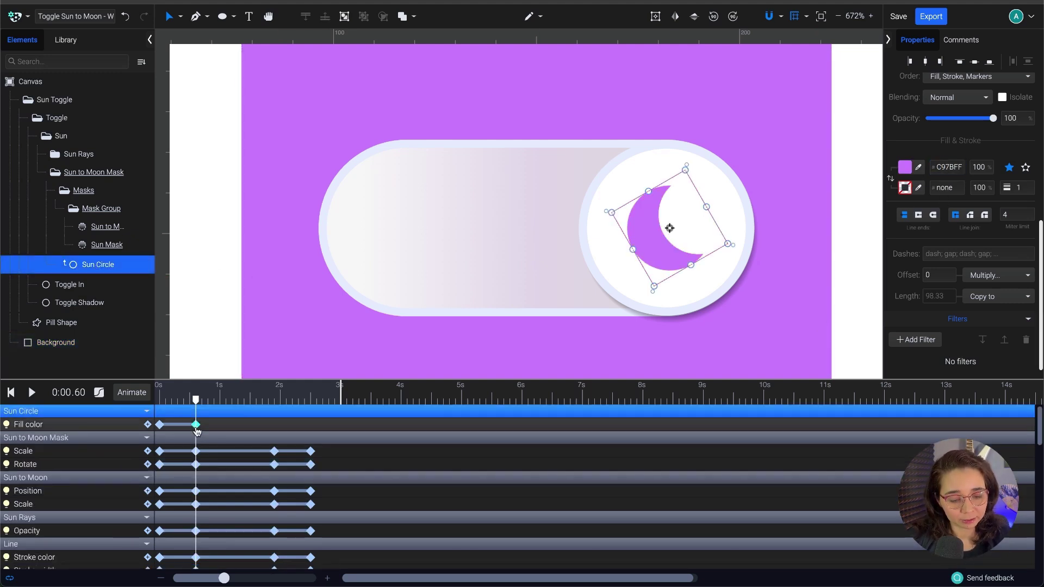
- Hold the purple fill at 1.9s, return to yellow FFBE00 at 2.5s, and preview it
drag(196, 403, 276, 412)
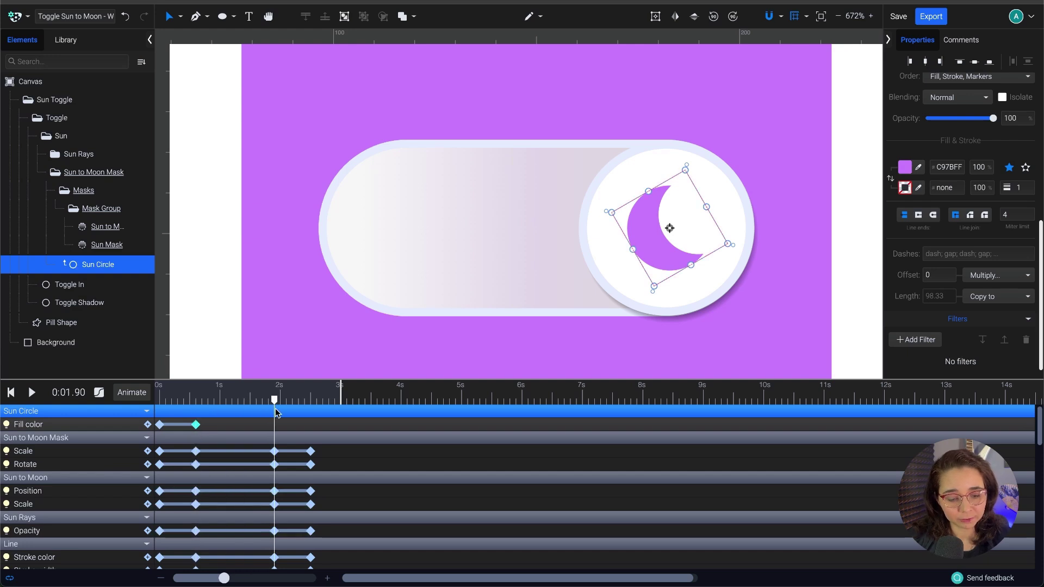
key(ctrl+v)
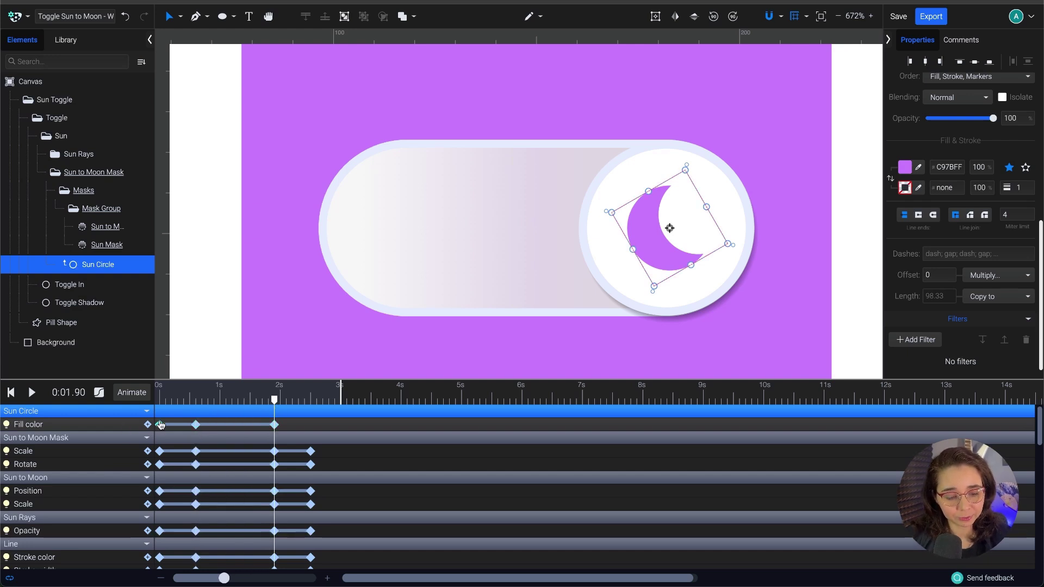
drag(274, 400, 313, 403)
key(ctrl+v)
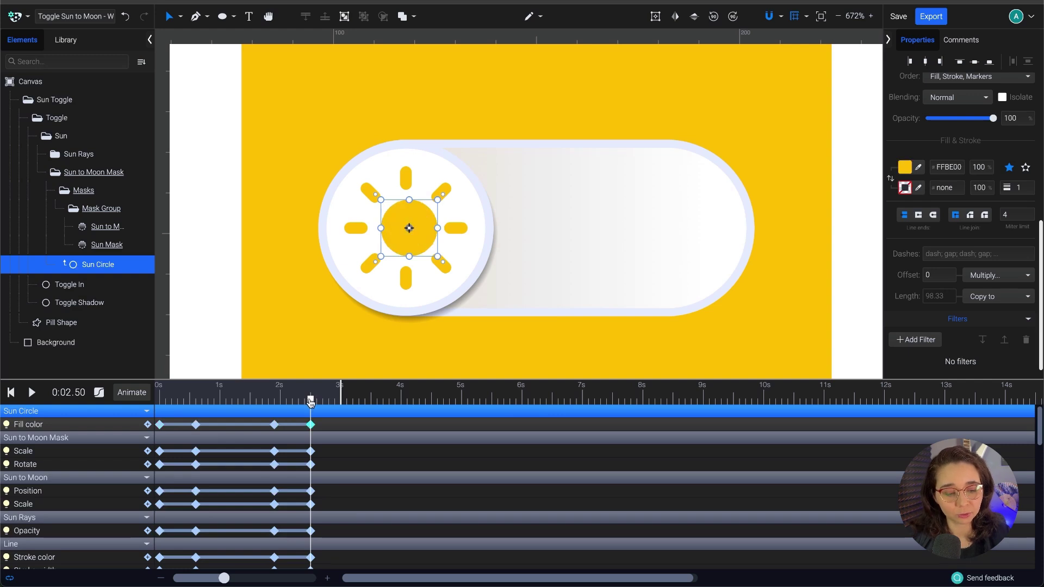
key(space)
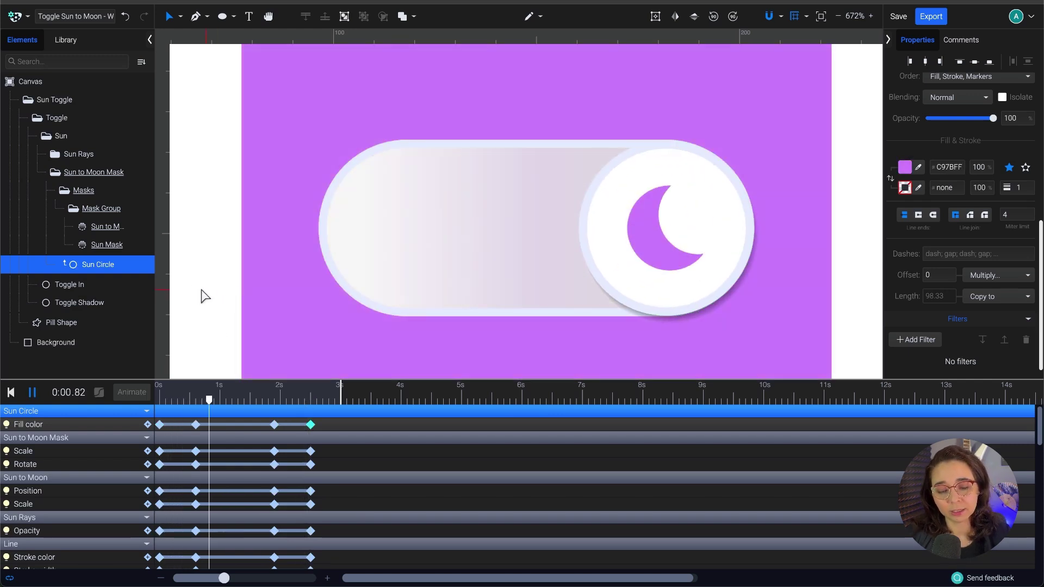
click(165, 403)
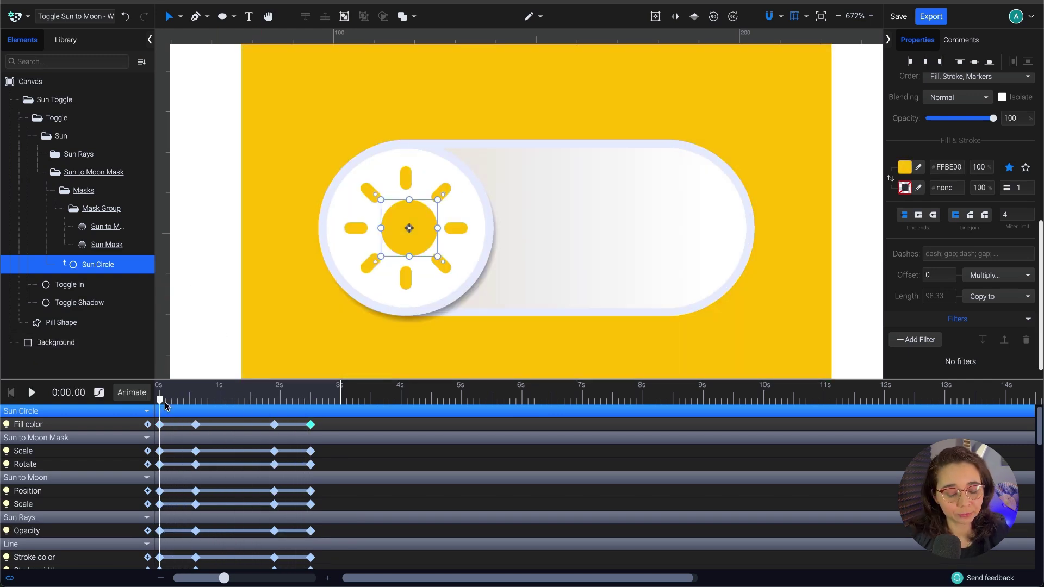
- Apply Ease In Out Quart easing to the Sun Circle's fill colour keyframes
click(52, 426)
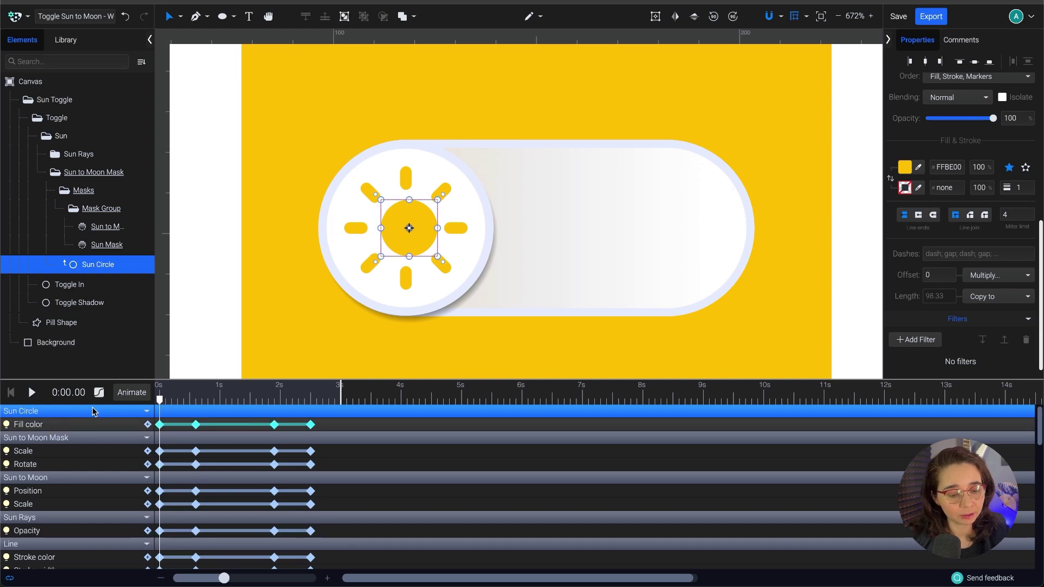
click(98, 392)
scroll(190, 315, down, 5)
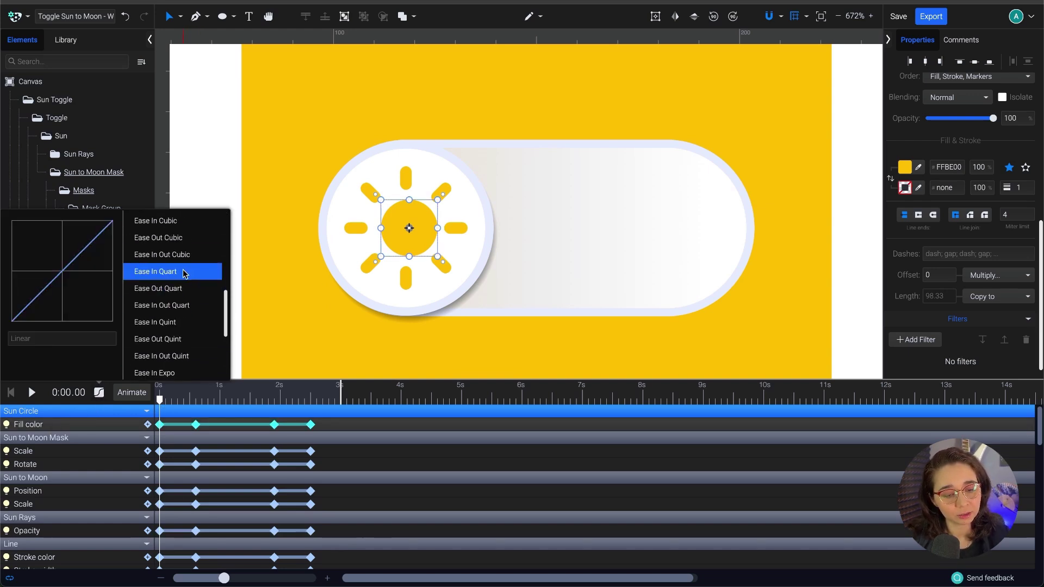
click(184, 305)
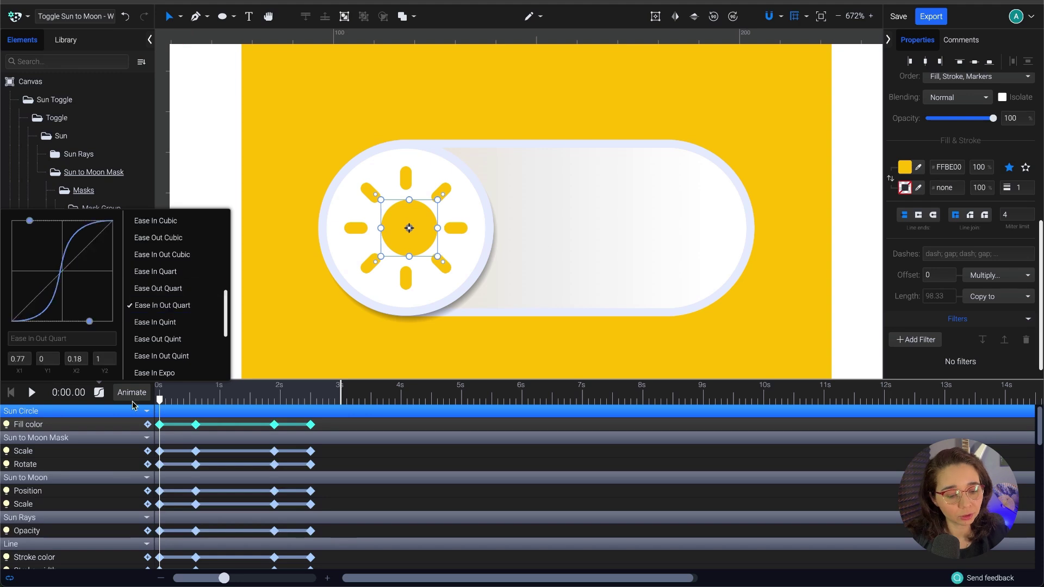
- Apply Ease In Out Quart easing to the Sun to Moon Mask's scale and rotate keyframes
click(69, 450)
click(99, 392)
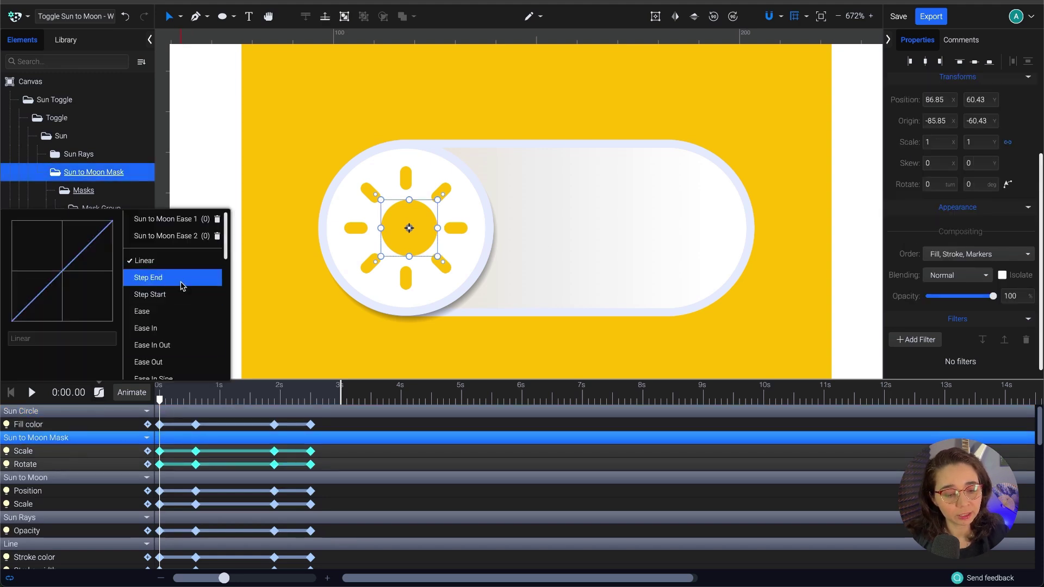
scroll(190, 283, down, 5)
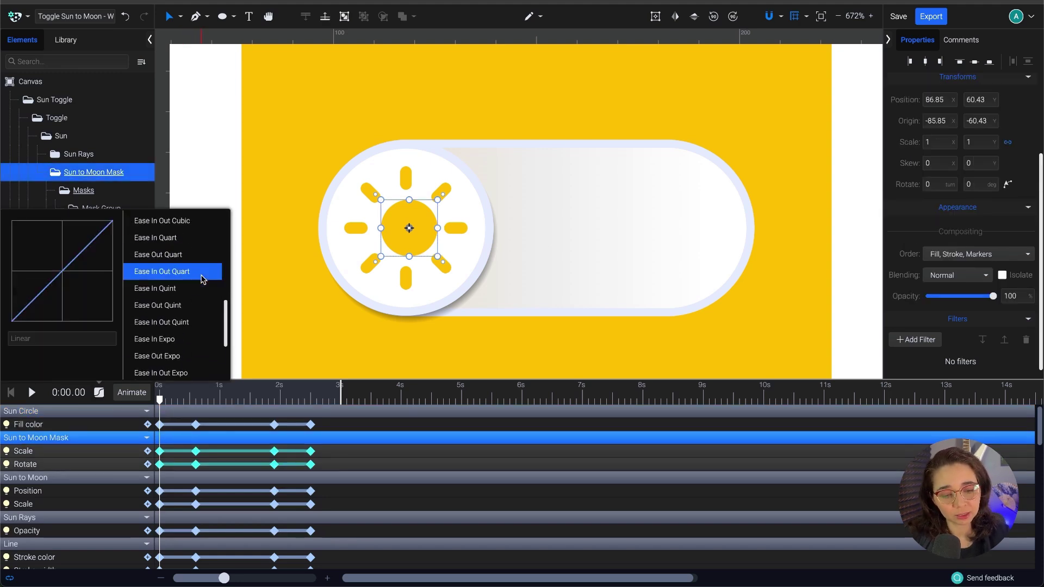
click(201, 271)
- Give the Sun to Moon Position and Scale keyframes an ease-in-out curve
click(82, 492)
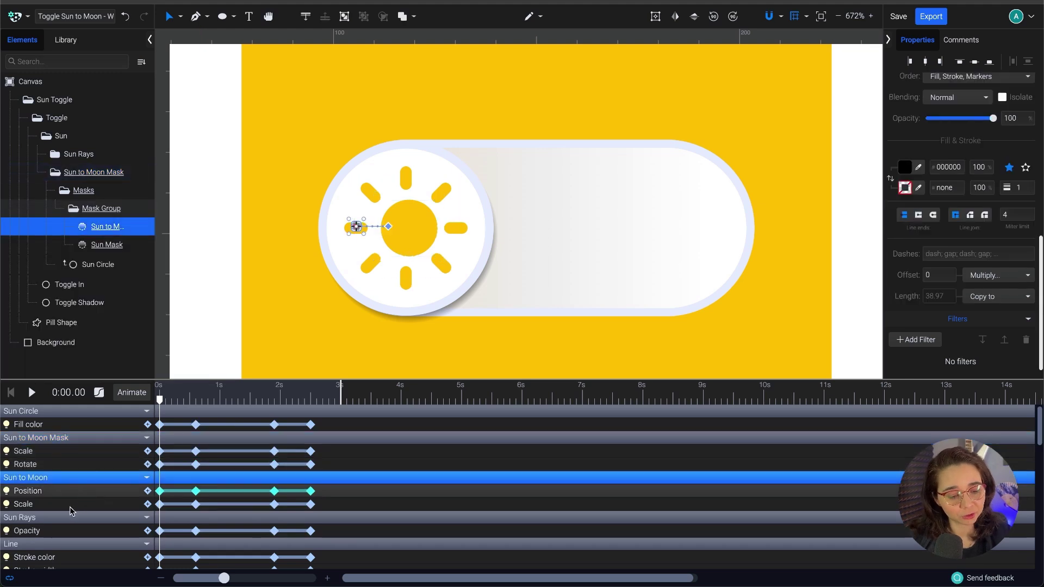
shift+click(70, 505)
click(98, 392)
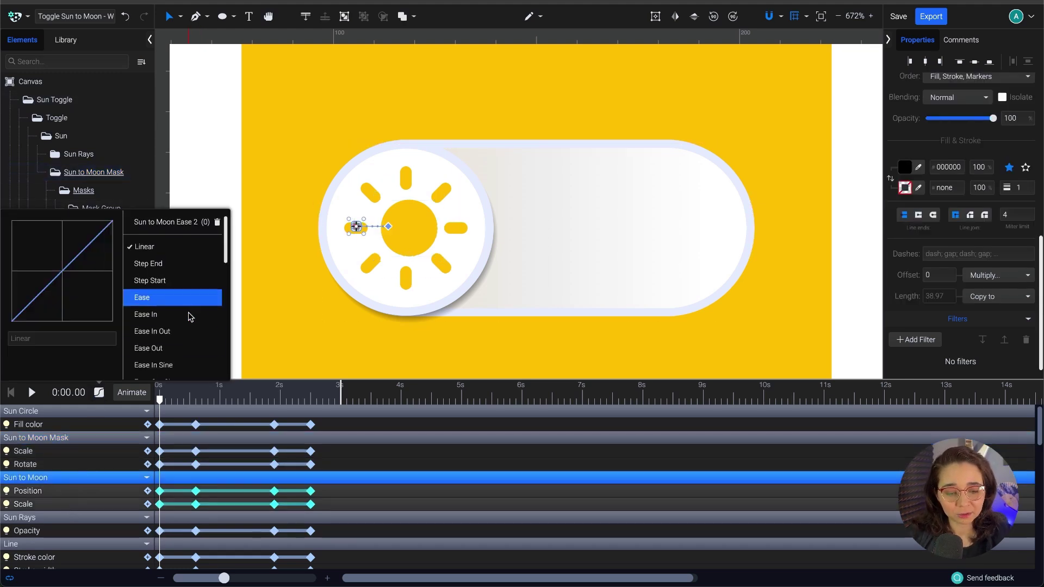
scroll(193, 304, down, 5)
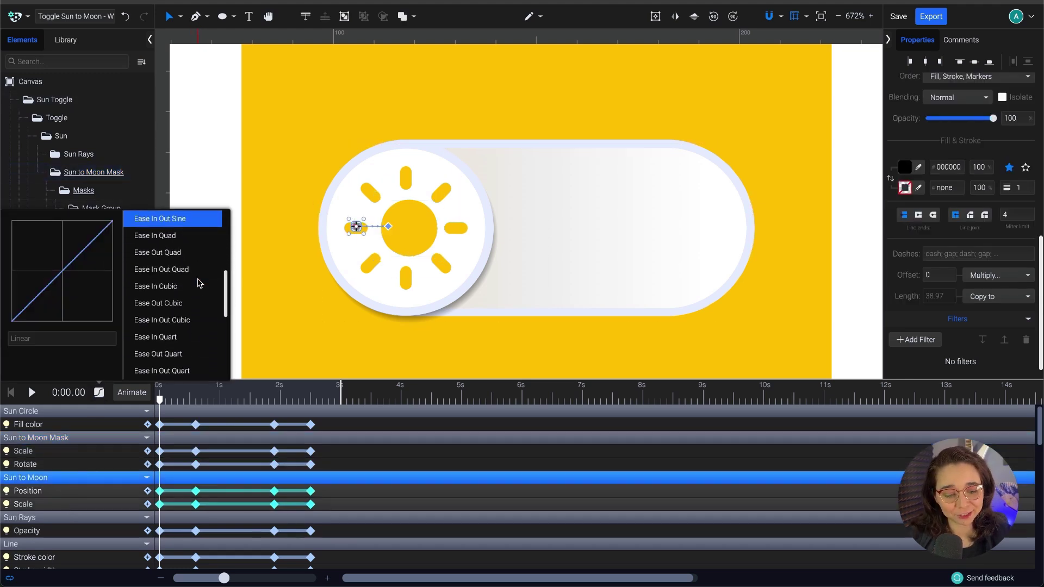
scroll(198, 283, down, 3)
click(179, 323)
click(236, 145)
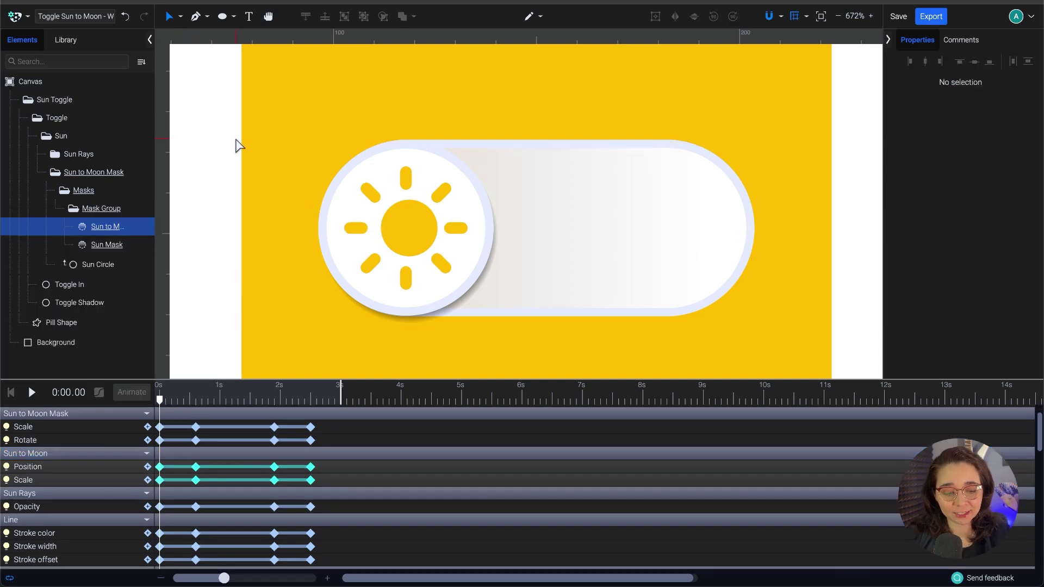
- Play the eased sun-to-moon toggle, zoom out to see the whole icon, and rewind to 0s
key(space)
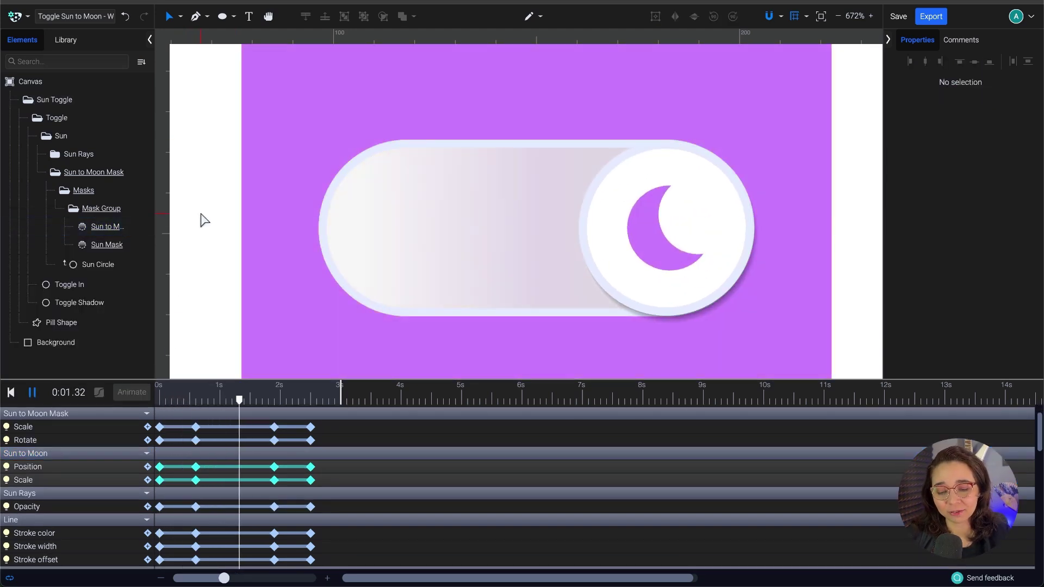
scroll(360, 152, down, 3)
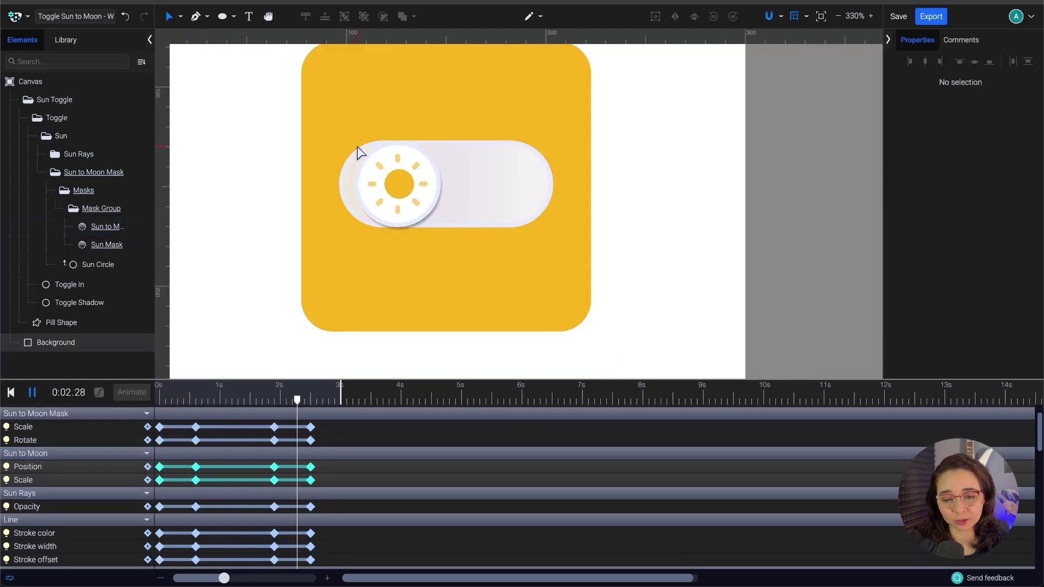
scroll(665, 140, left, 2)
scroll(664, 141, up, 1)
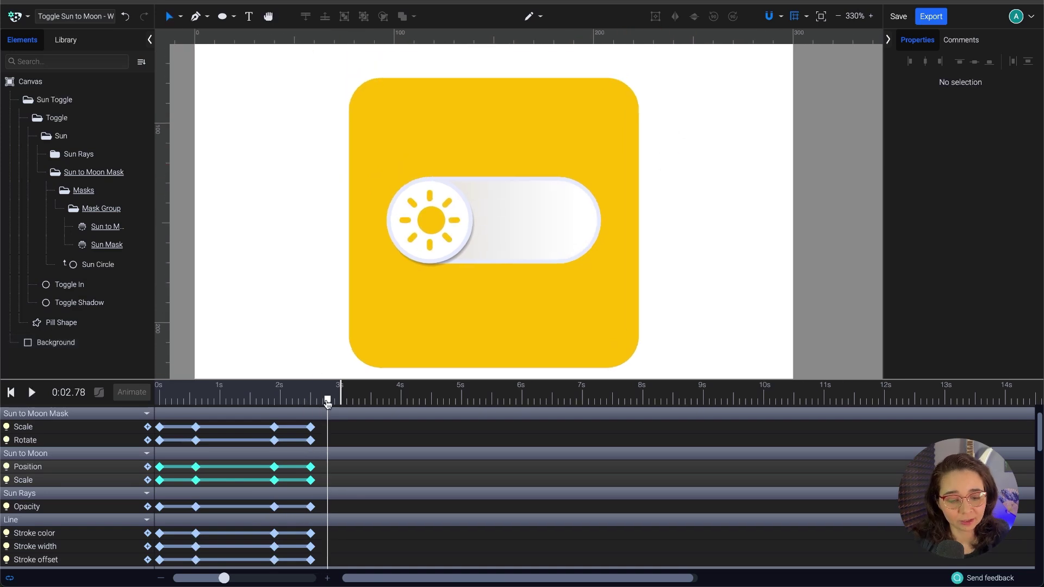
drag(327, 403, 159, 403)
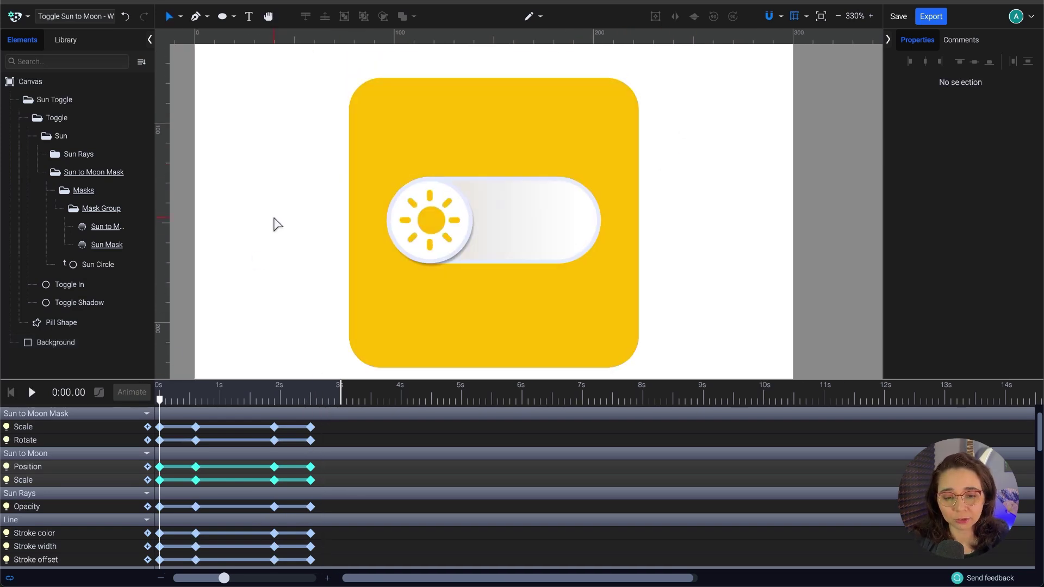
scroll(326, 226, down, 3)
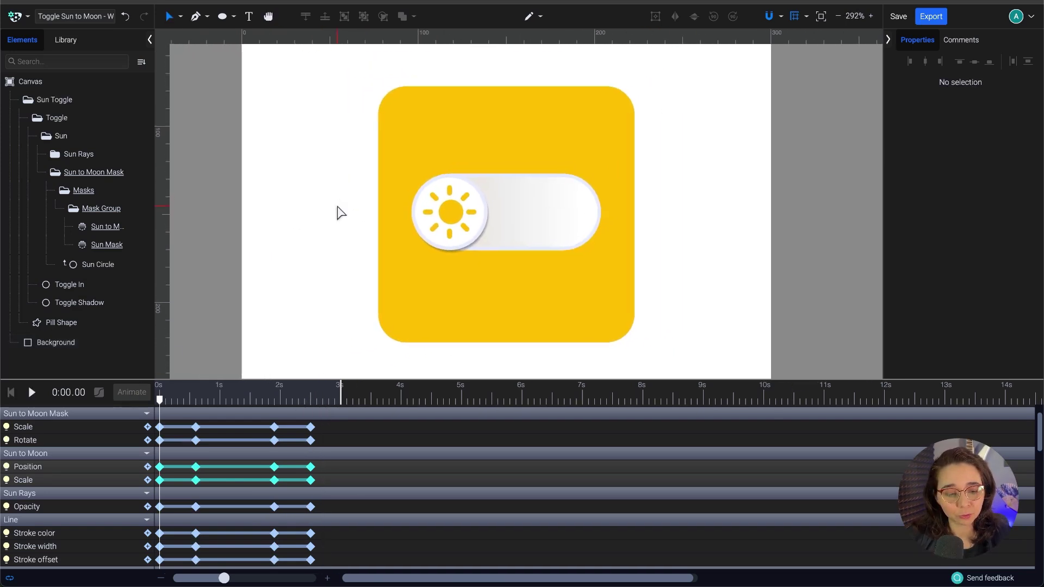
scroll(97, 447, up, 1)
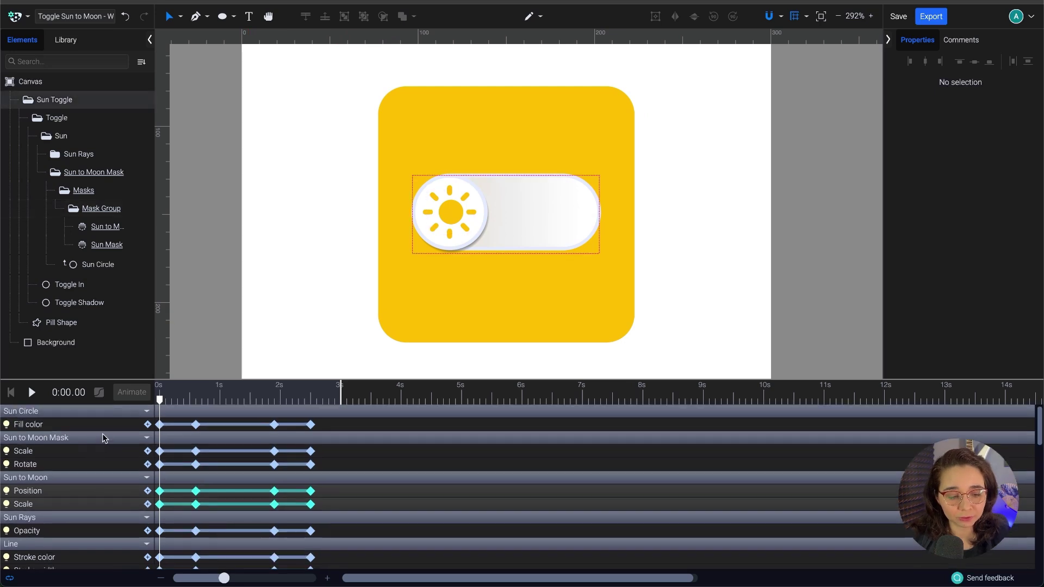
scroll(299, 232, left, 2)
scroll(299, 231, down, 1)
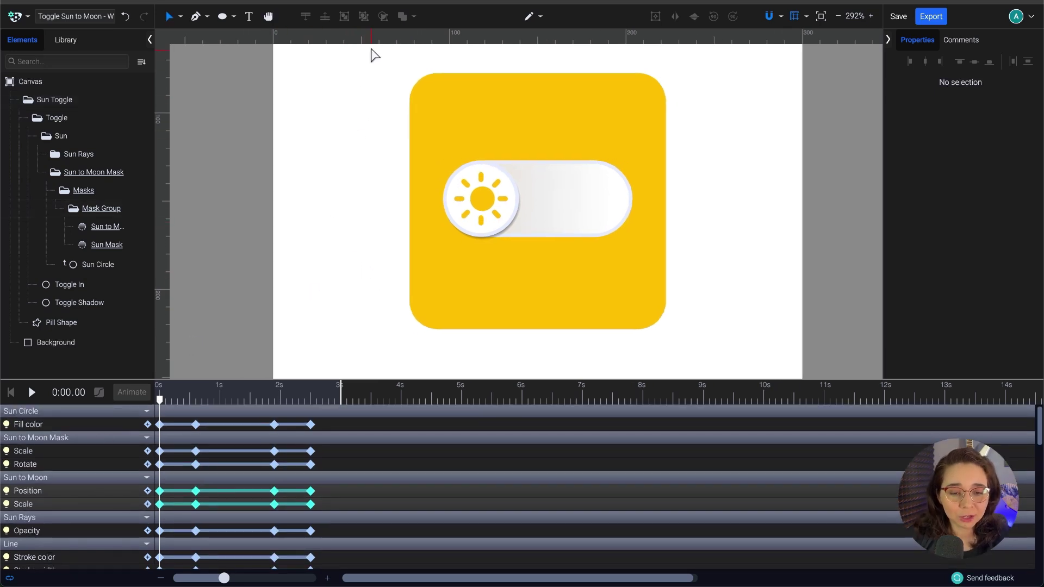